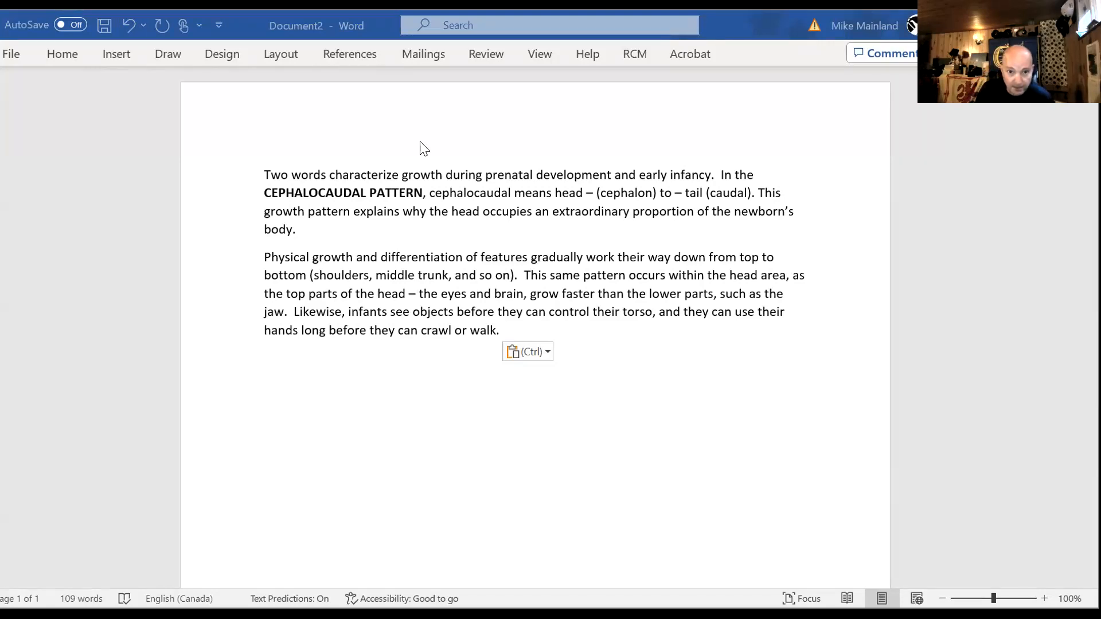
# - Switch to the browser's YouTube video and arrange it beside the Word document, with a narrower browser window and a wider document window
pyautogui.hotkey('alt', 'Tab')
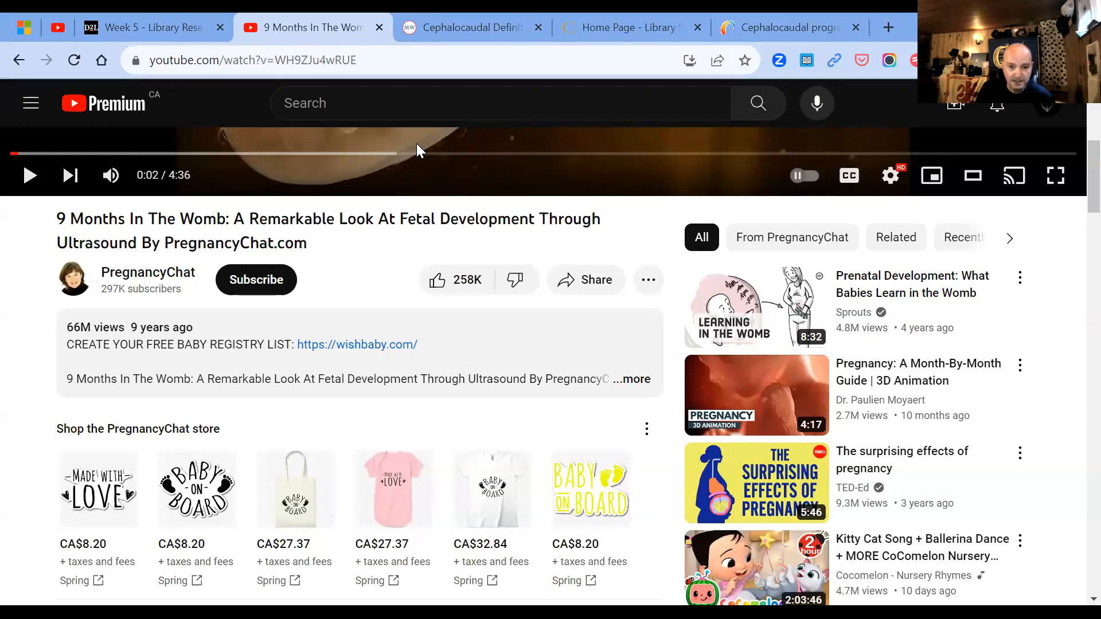
pyautogui.scroll(5, 346, 259)
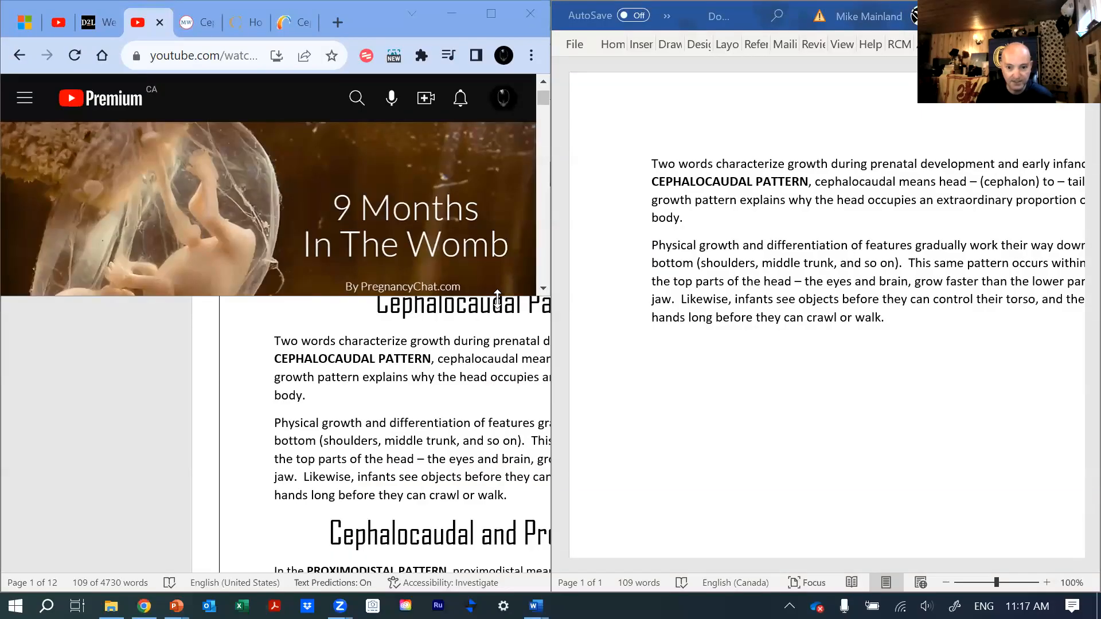
pyautogui.doubleClick(498, 296)
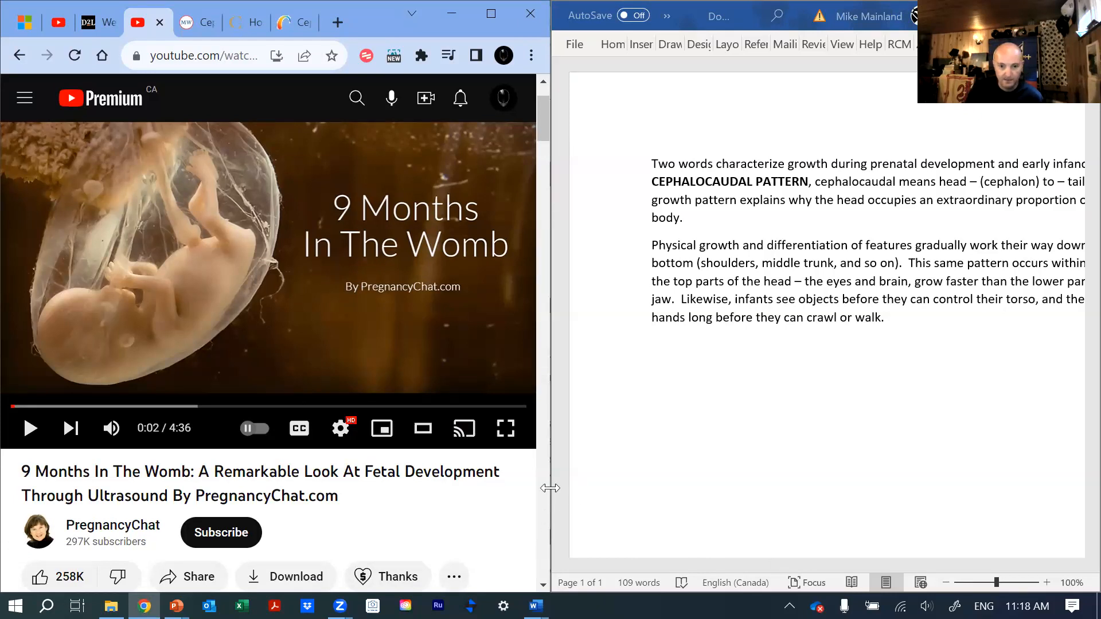
pyautogui.moveTo(550, 489); pyautogui.dragTo(431, 488)
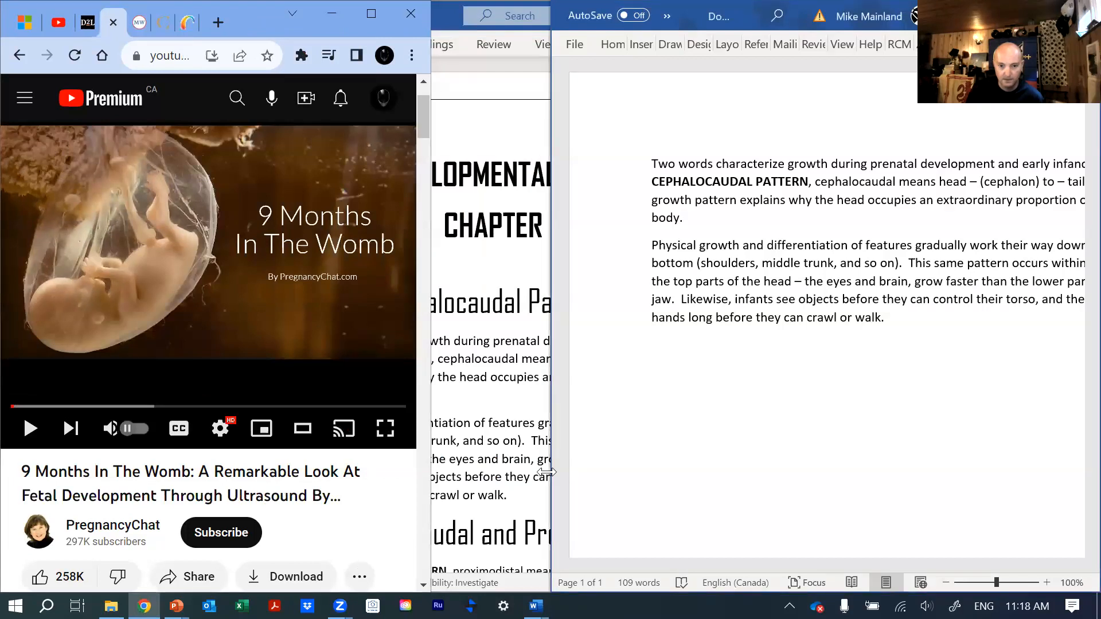
pyautogui.moveTo(547, 472); pyautogui.dragTo(427, 492)
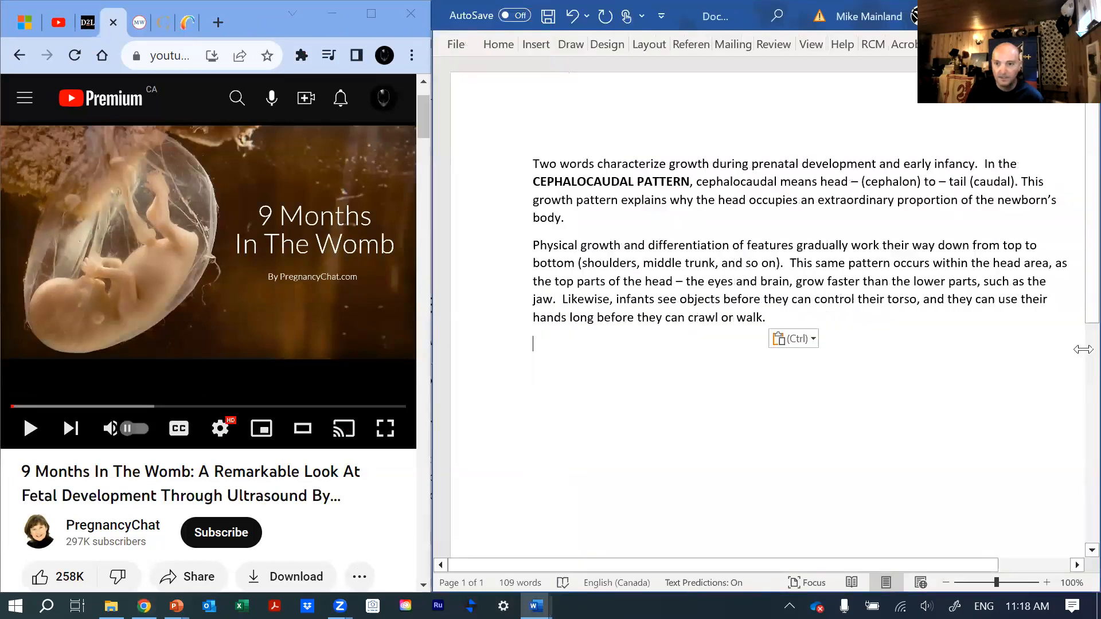
# - Start a new APA citation source at the end of the first sentence, just before the period after "infancy"
pyautogui.click(975, 164)
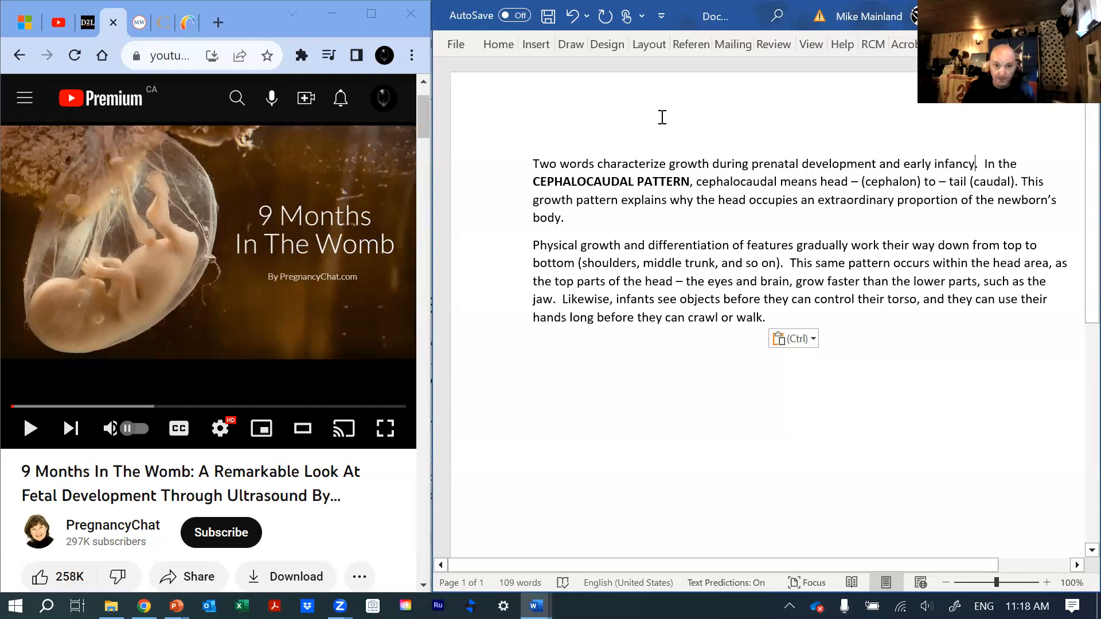
pyautogui.click(685, 42)
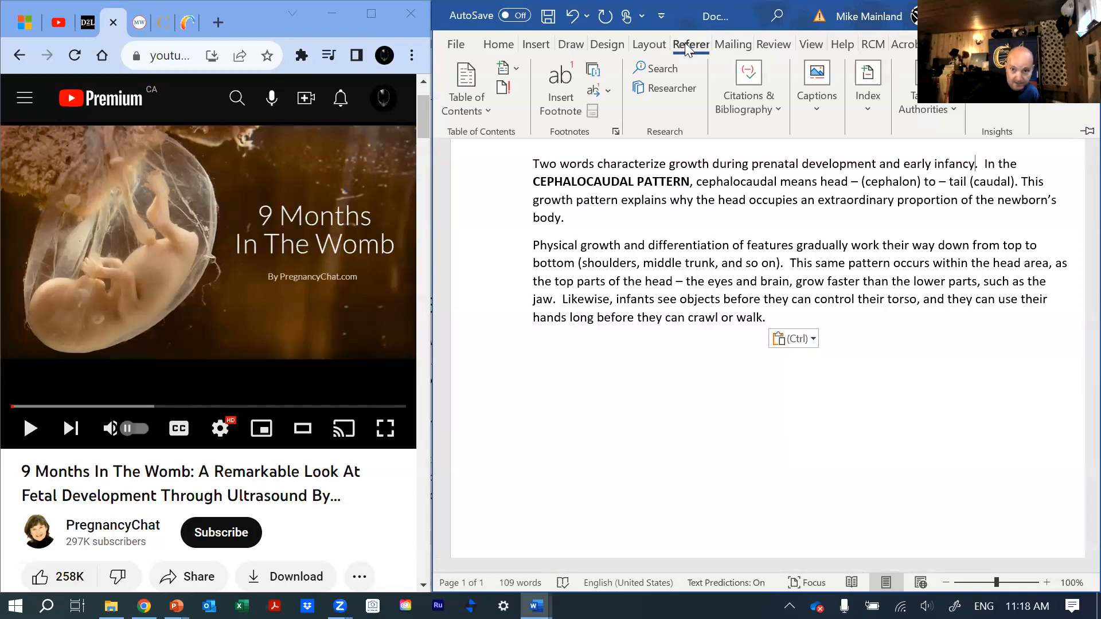
pyautogui.click(779, 106)
pyautogui.click(738, 179)
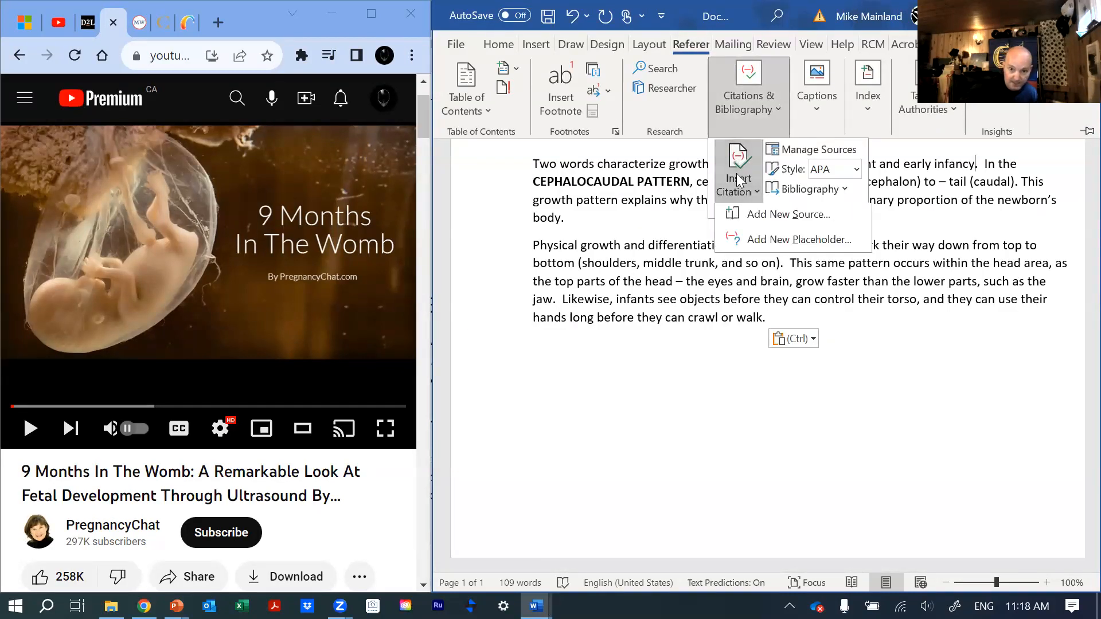
pyautogui.click(781, 222)
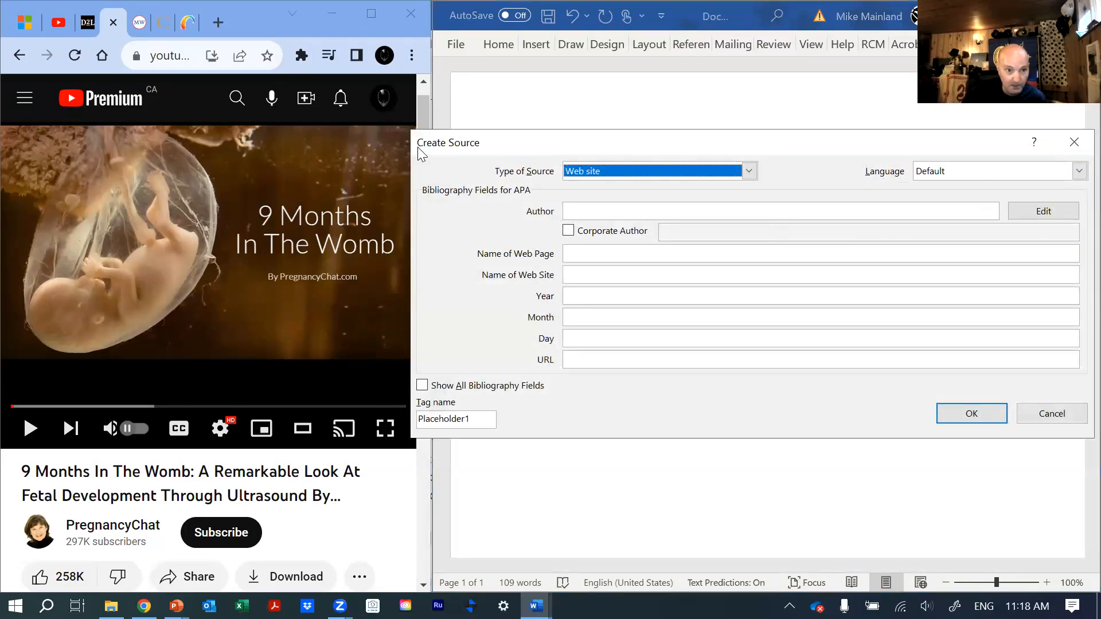
pyautogui.click(614, 208)
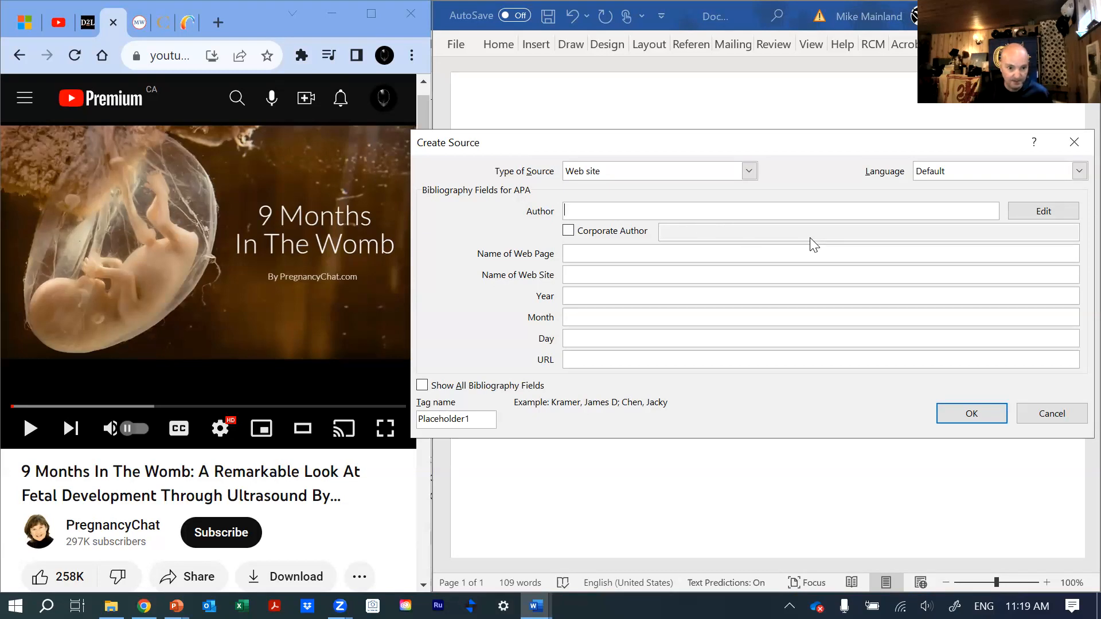
# - Expand the YouTube video's description and examine it for the author and publication date
pyautogui.scroll(-2, 107, 504)
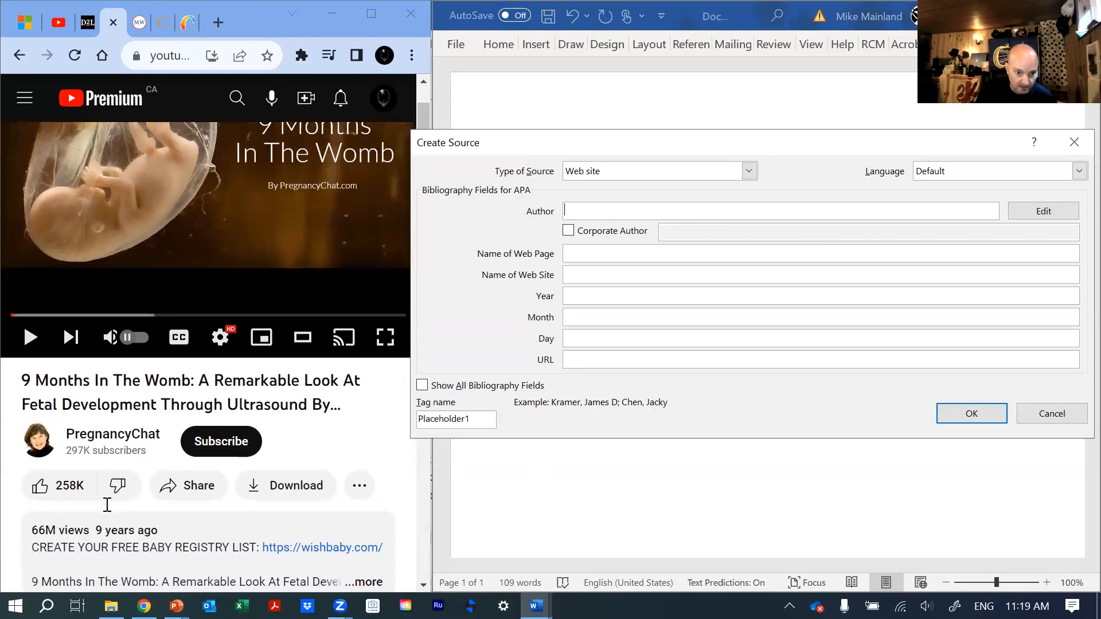
pyautogui.scroll(-5, 107, 505)
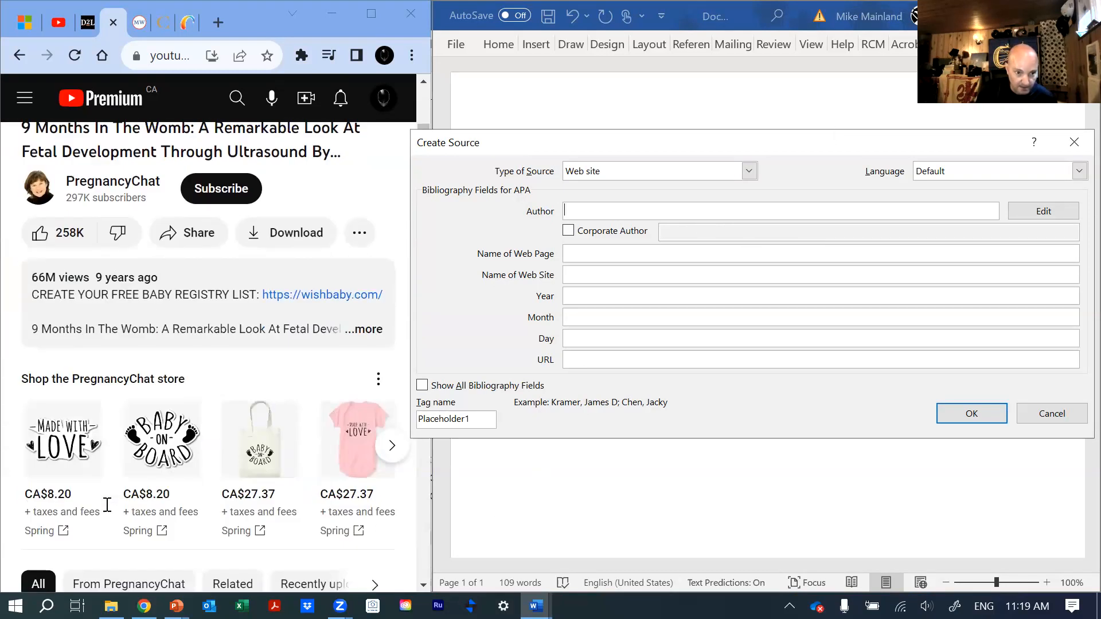
pyautogui.click(368, 330)
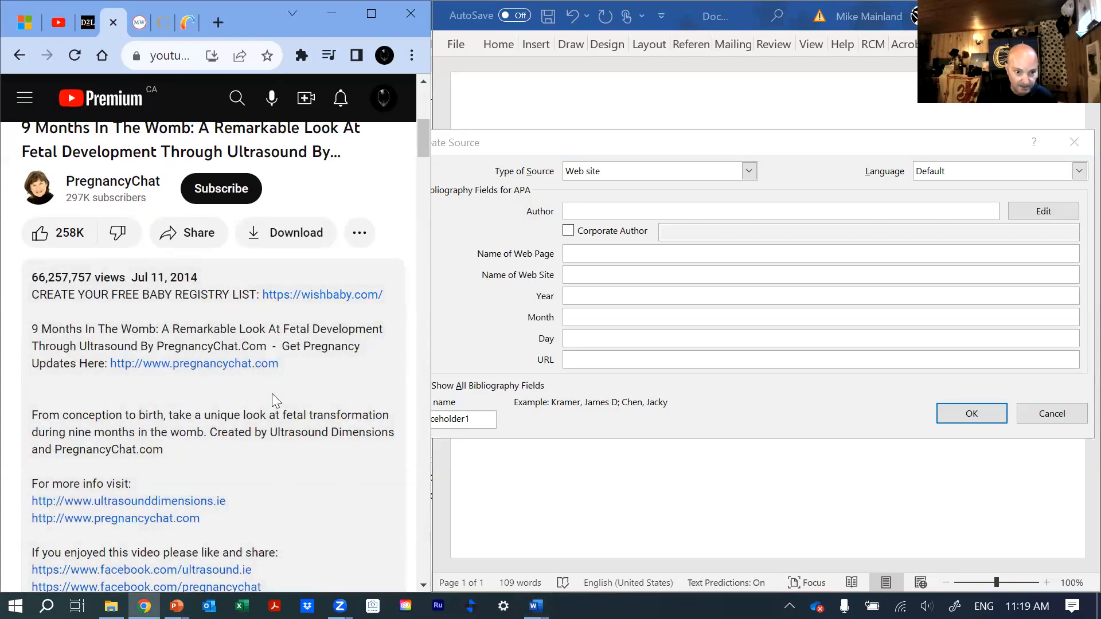
pyautogui.scroll(-6, 272, 393)
pyautogui.scroll(-3, 272, 394)
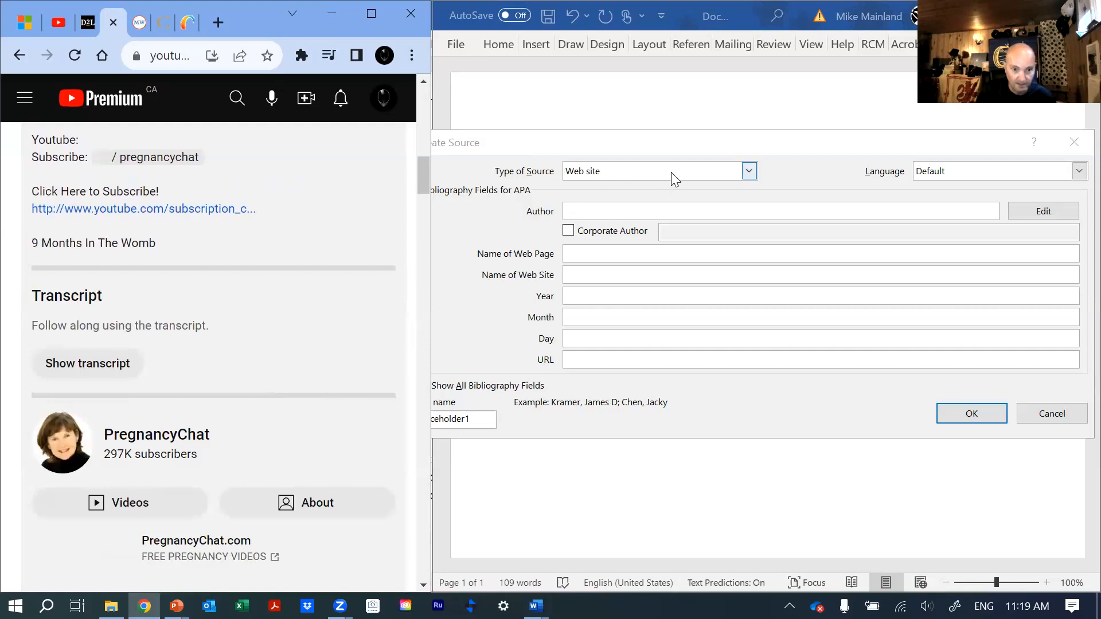
pyautogui.click(615, 209)
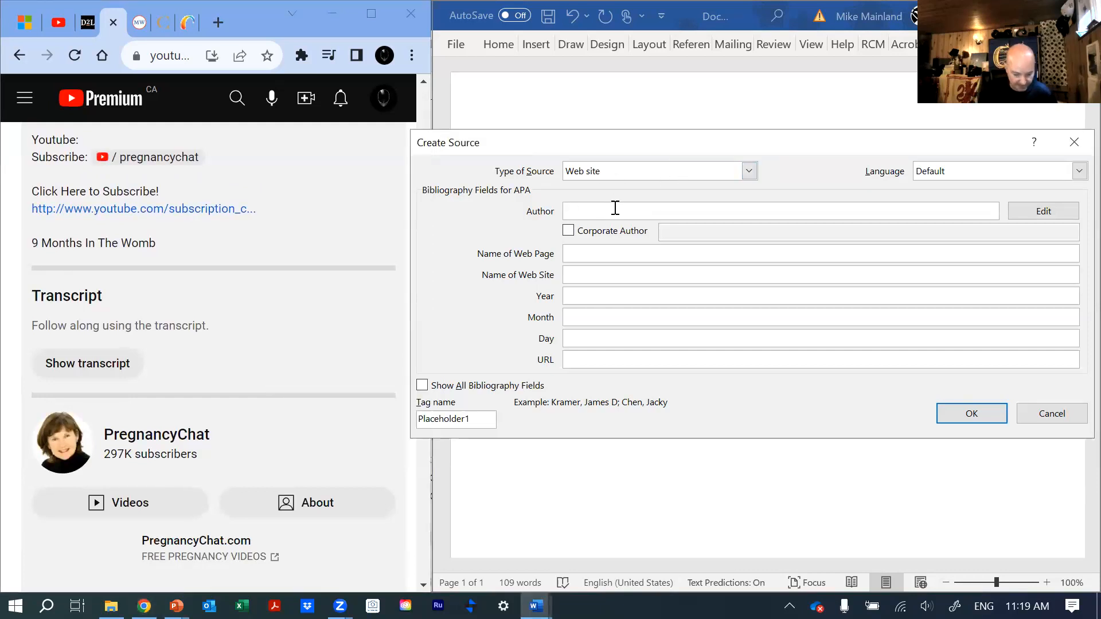
pyautogui.write('Pregnancy Chat')
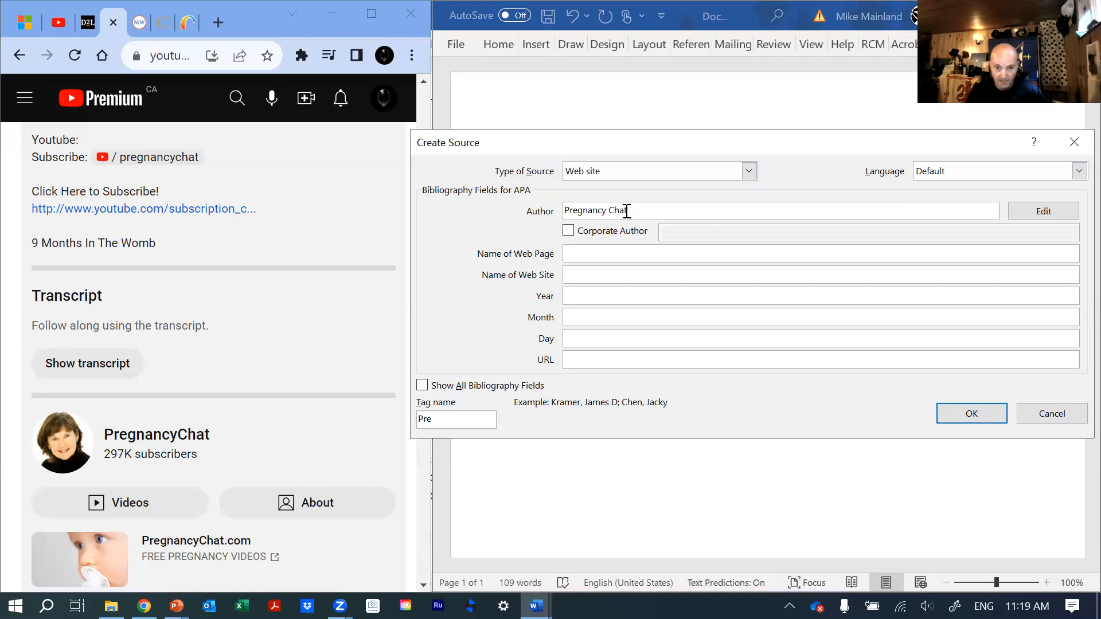
pyautogui.moveTo(627, 212); pyautogui.dragTo(565, 213)
pyautogui.press('BackSpace')
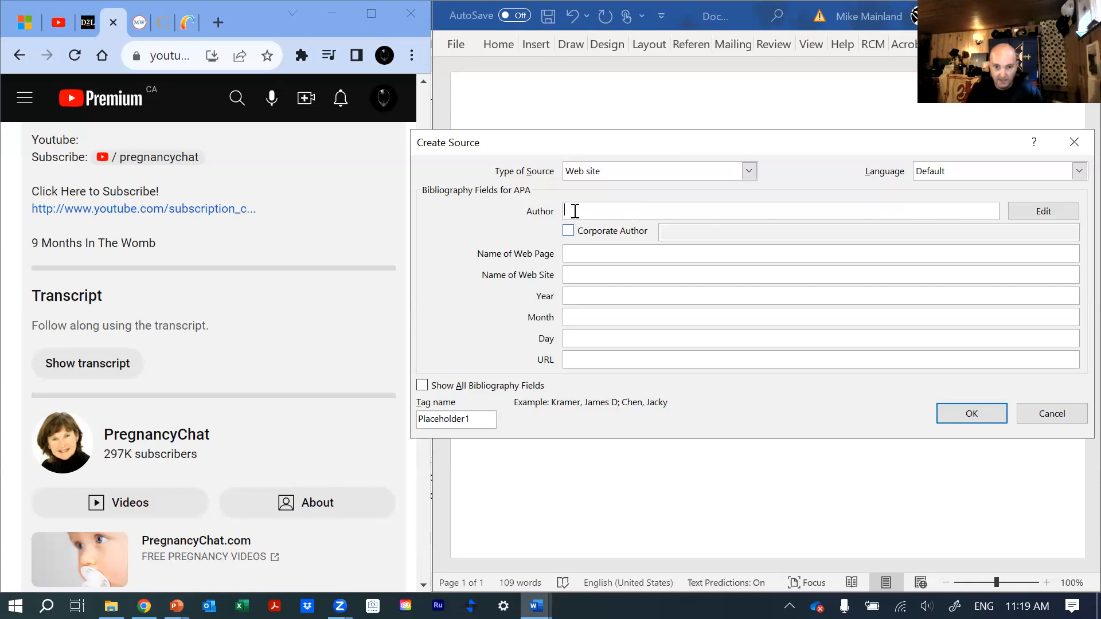
# - Compare the bibliography fields of the Book Section, Journal Article and Interview source types, and return to Web site
pyautogui.click(753, 171)
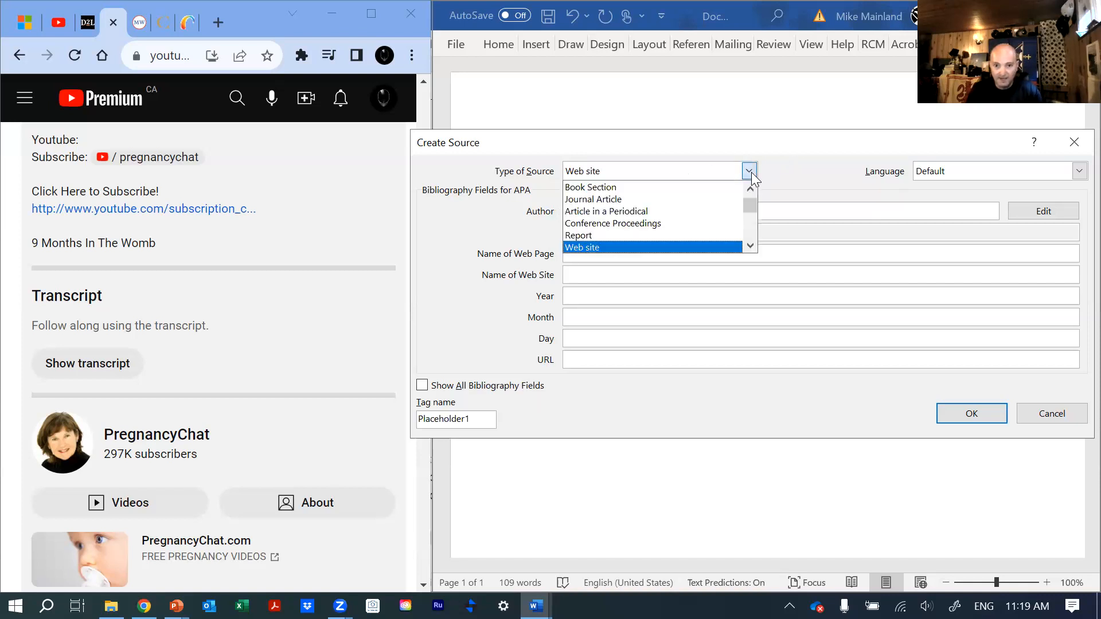
pyautogui.click(706, 187)
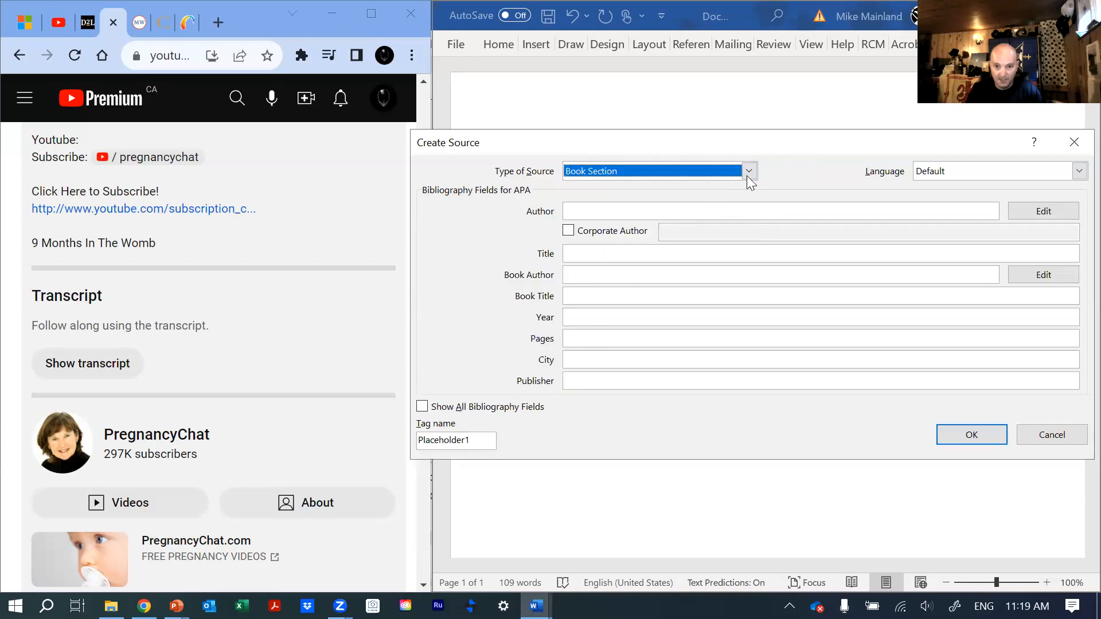
pyautogui.click(749, 174)
pyautogui.click(713, 201)
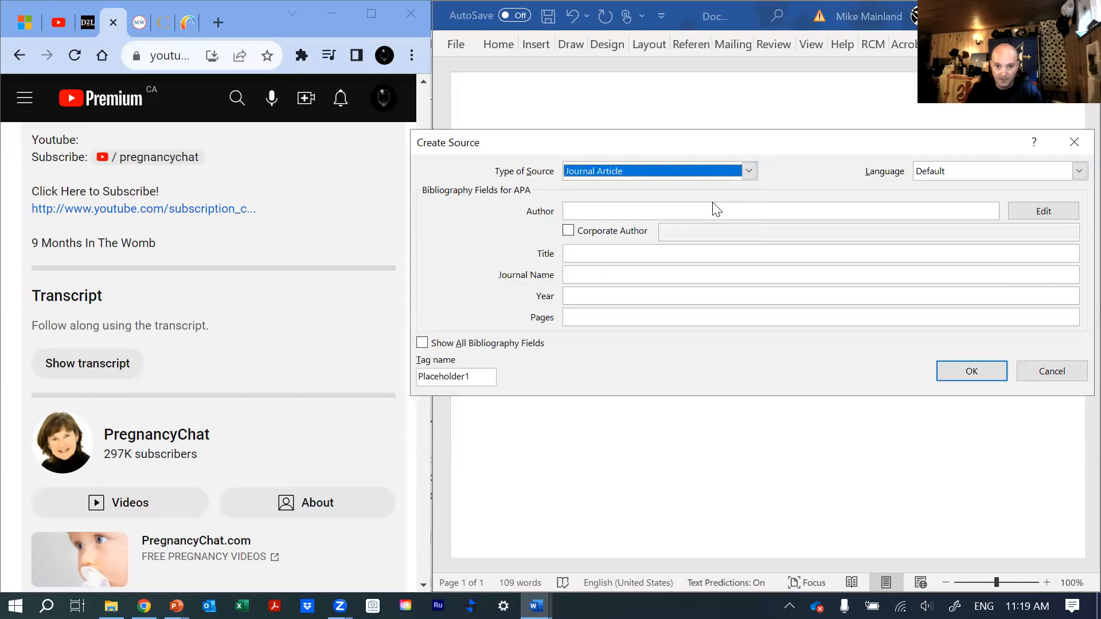
pyautogui.click(750, 172)
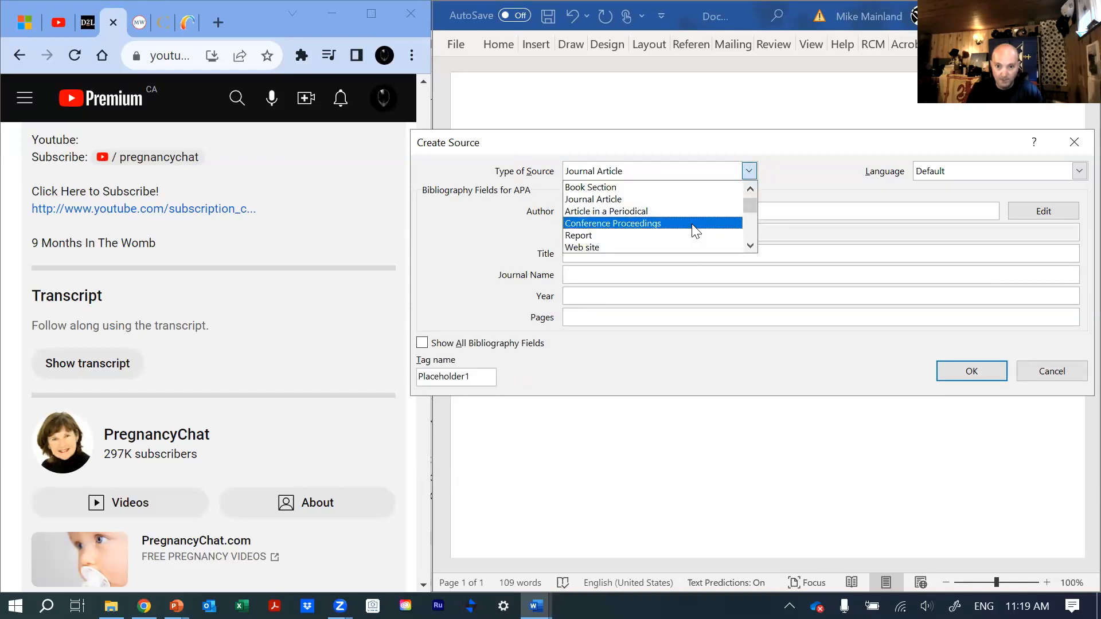
pyautogui.moveTo(752, 207); pyautogui.dragTo(750, 218)
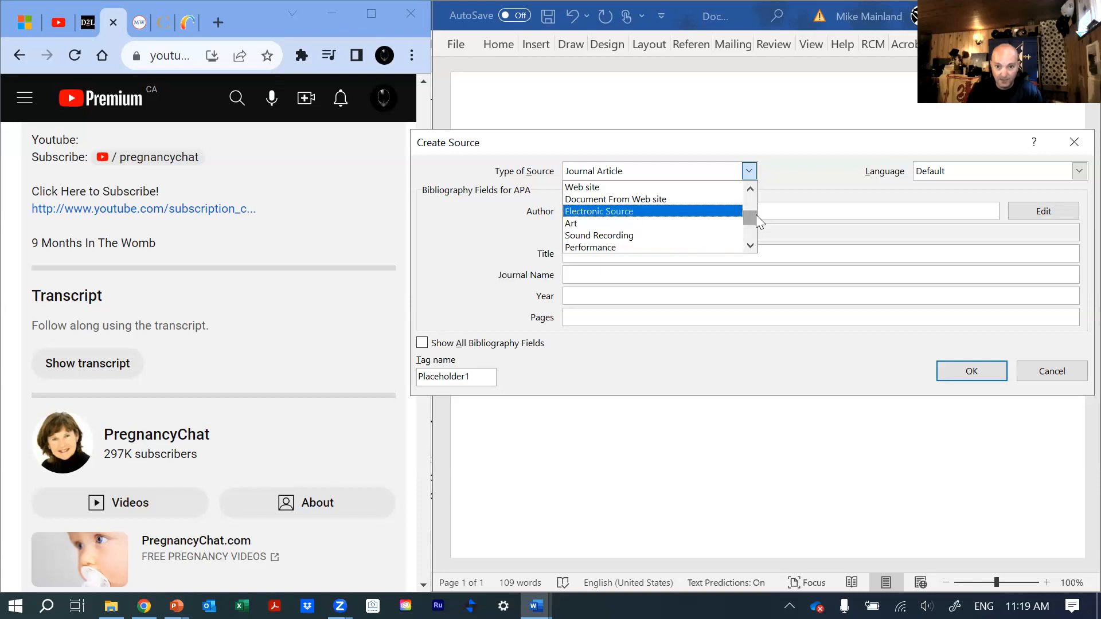
pyautogui.scroll(-4, 750, 219)
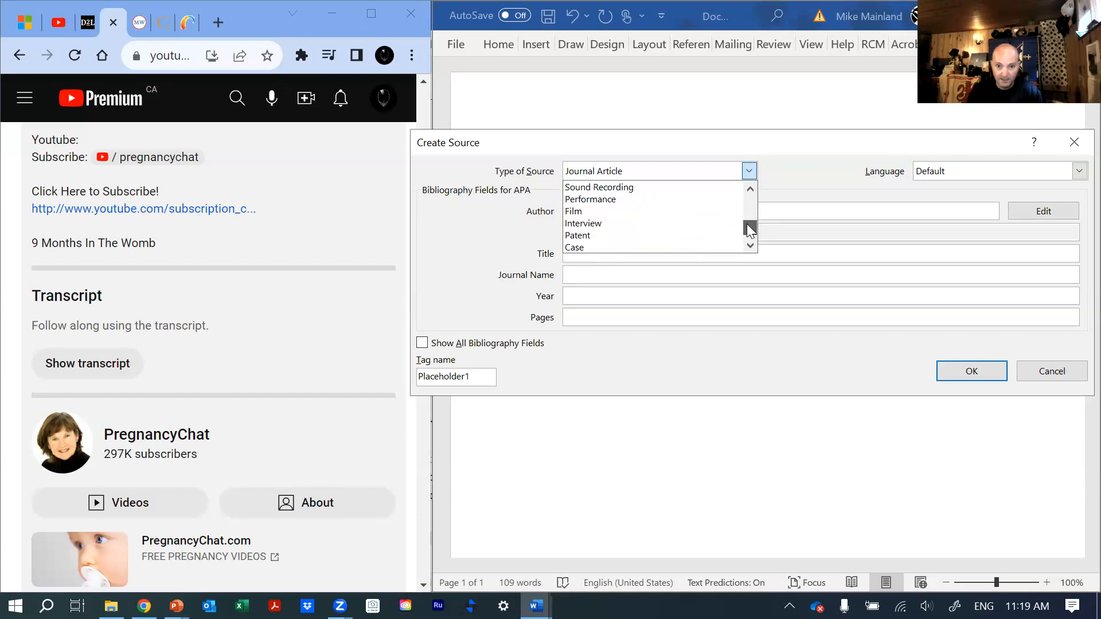
pyautogui.click(689, 222)
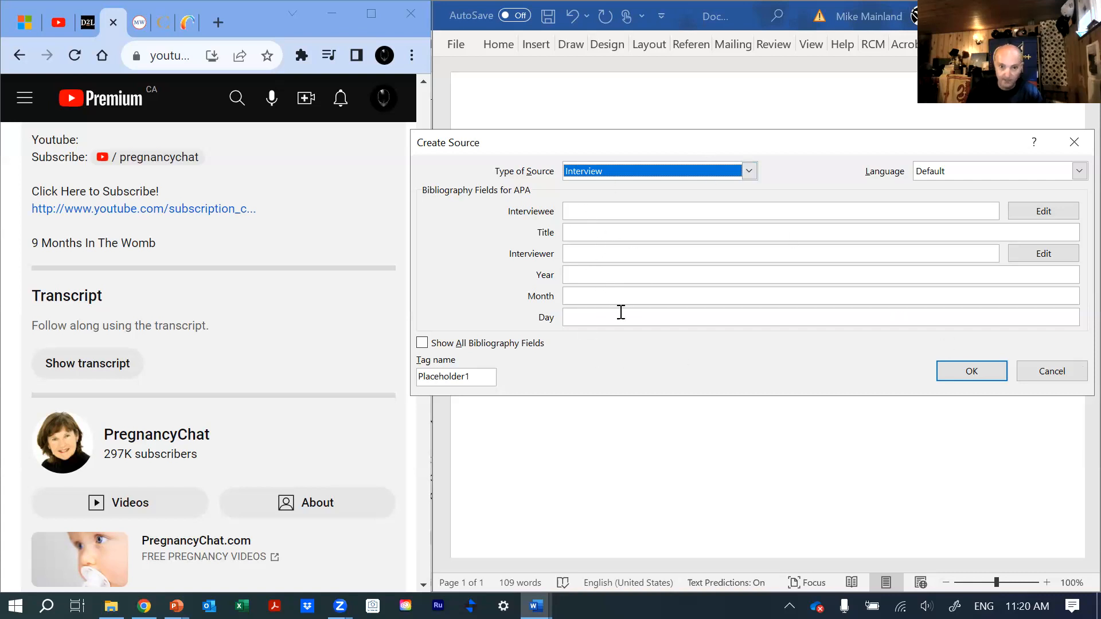
pyautogui.click(749, 171)
pyautogui.scroll(3, 686, 214)
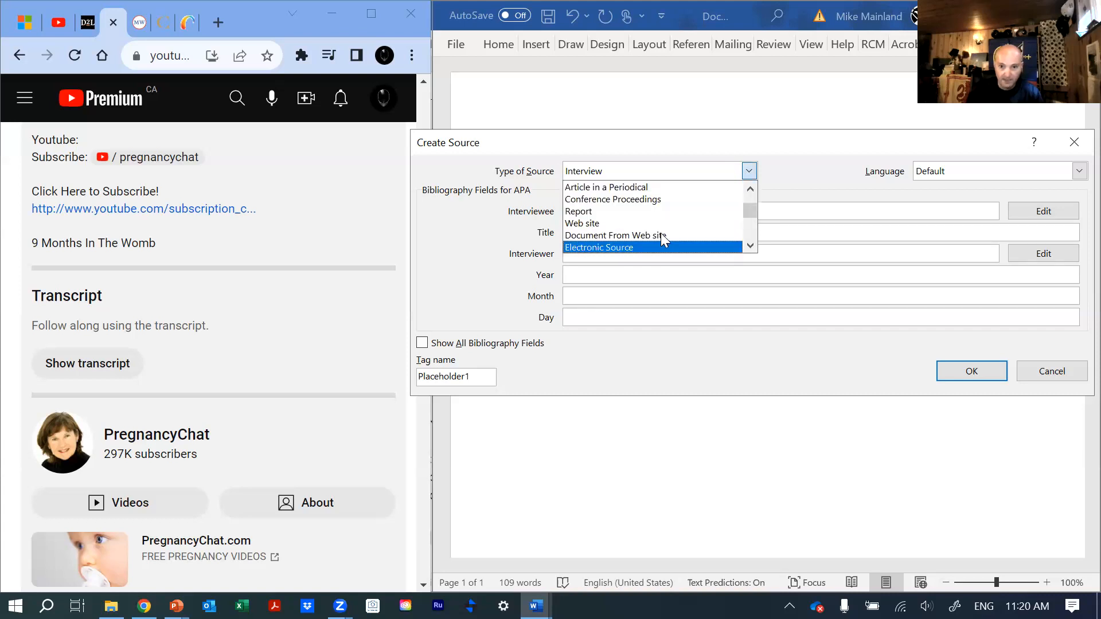
pyautogui.click(662, 224)
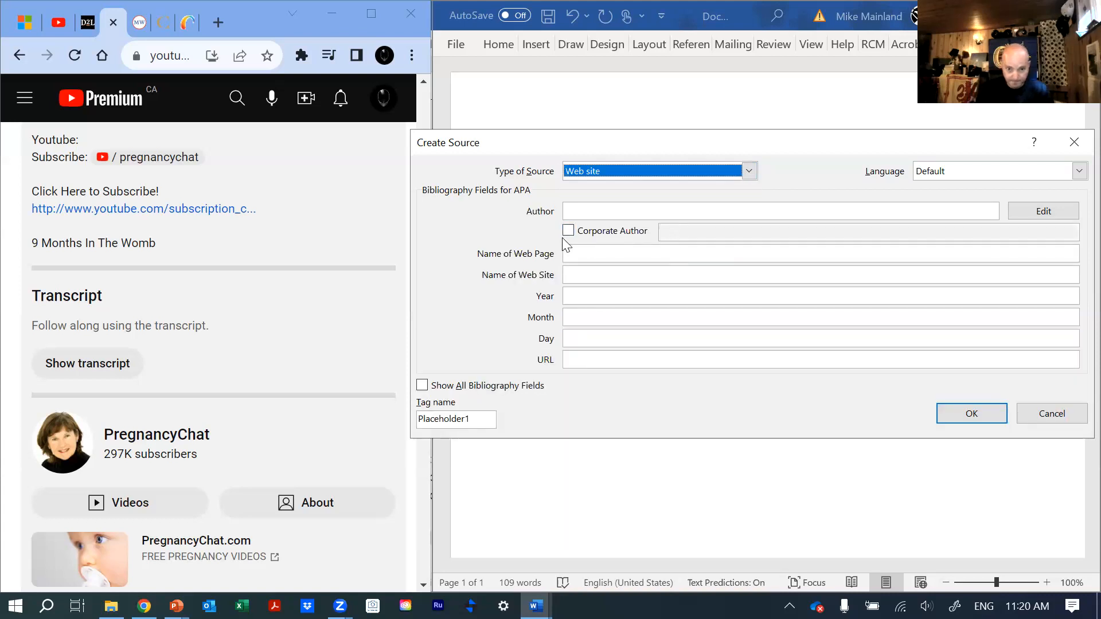
pyautogui.click(622, 256)
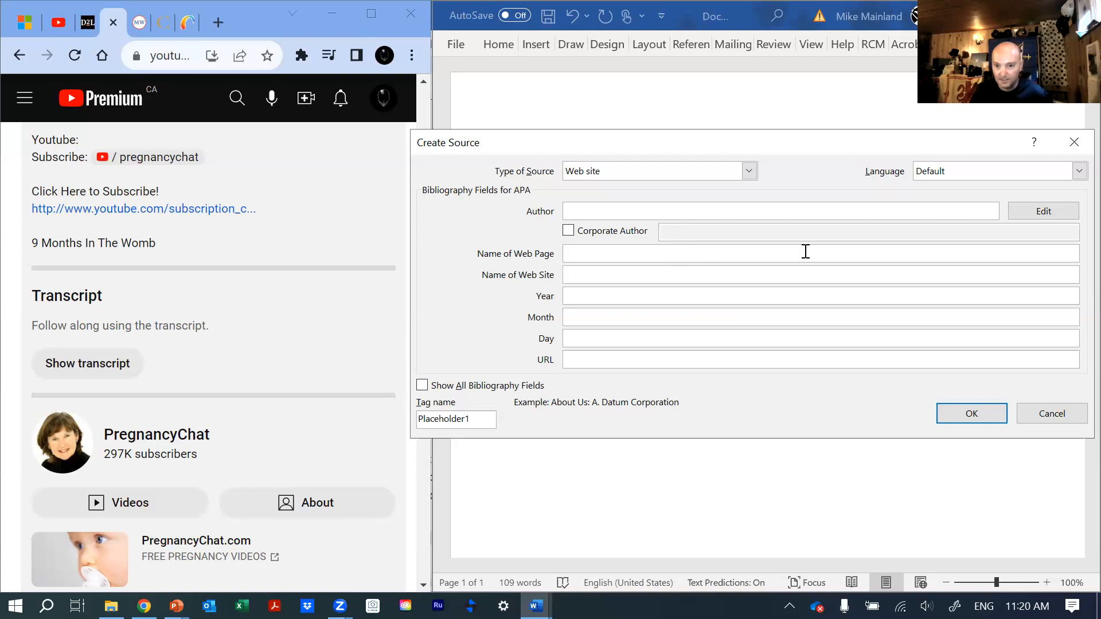
pyautogui.click(1043, 213)
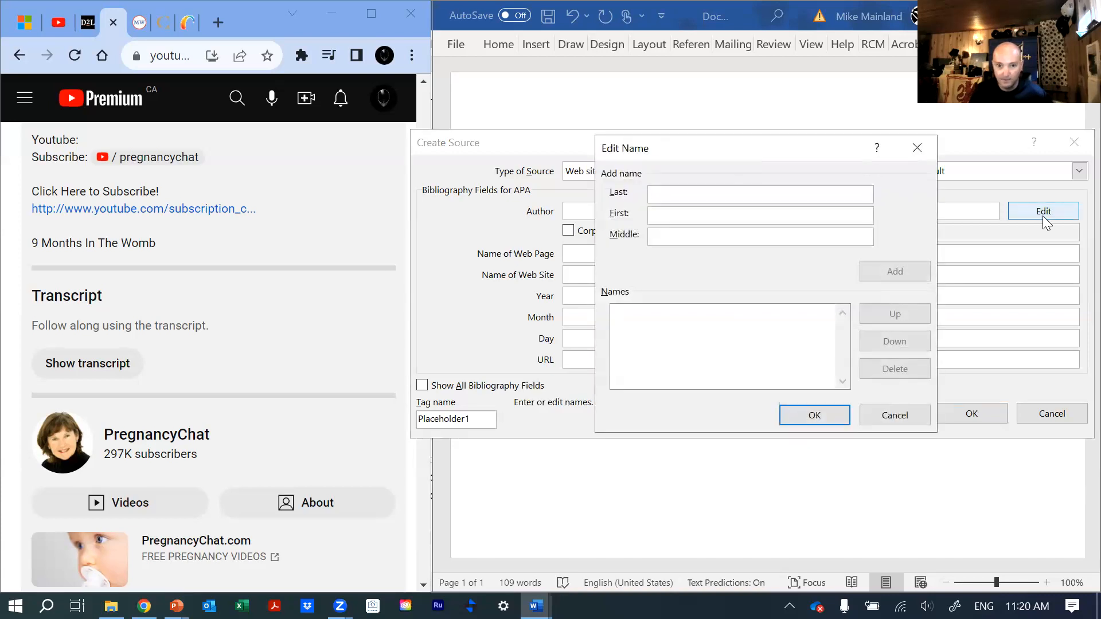
pyautogui.click(917, 151)
# - Enter YouTube as the web page name and move it to the name of the web site instead
pyautogui.click(592, 257)
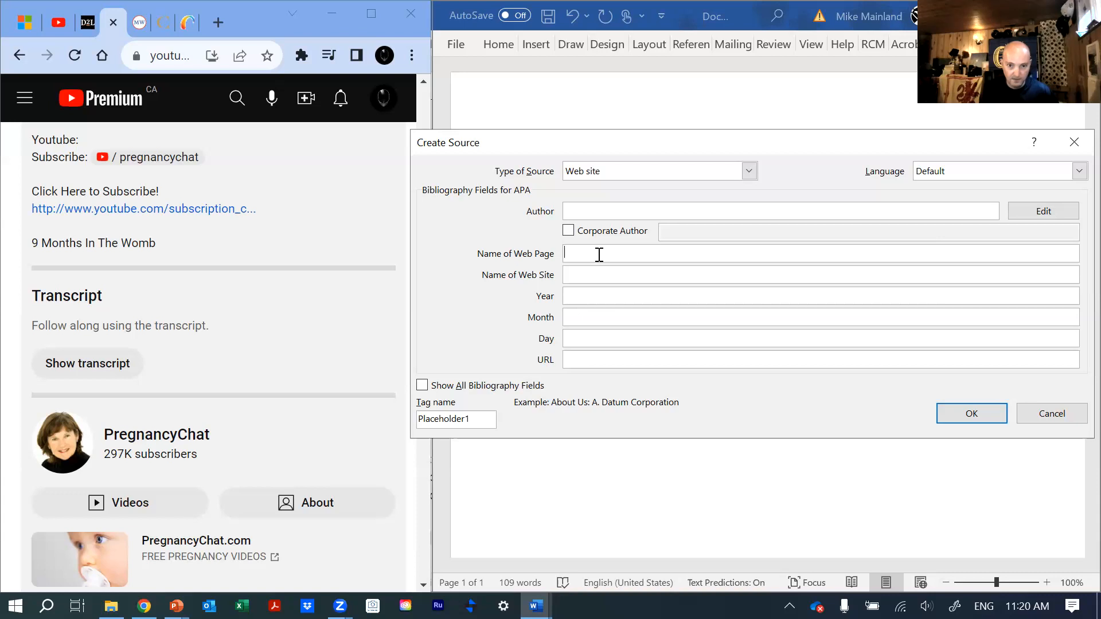
pyautogui.write('YouTube')
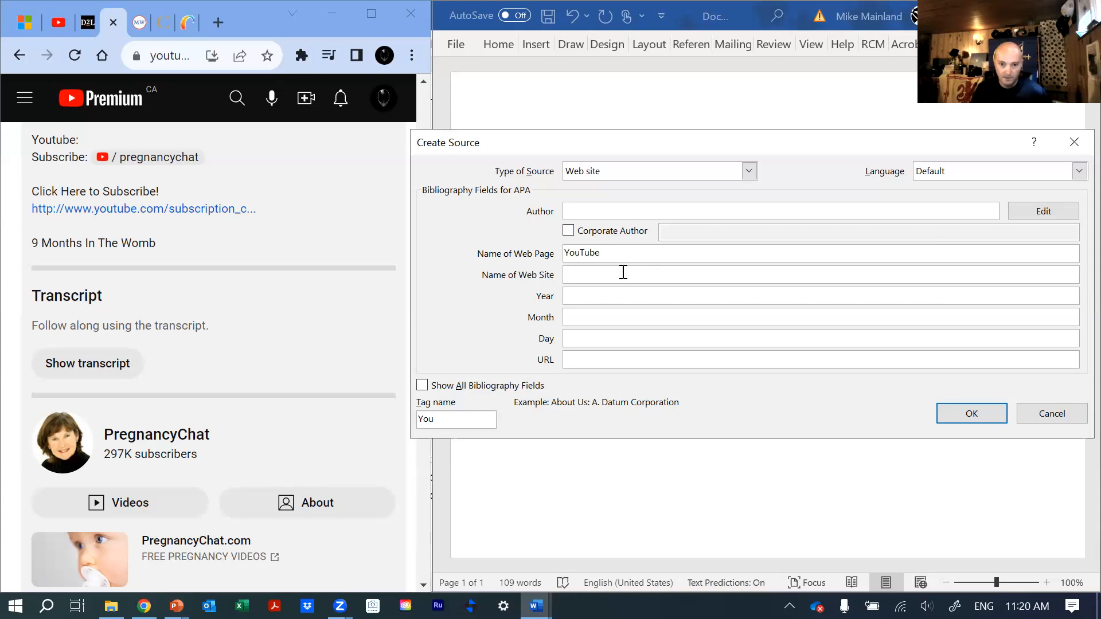
pyautogui.moveTo(601, 252); pyautogui.dragTo(566, 253)
pyautogui.rightClick(582, 255)
pyautogui.click(555, 266)
pyautogui.click(577, 275)
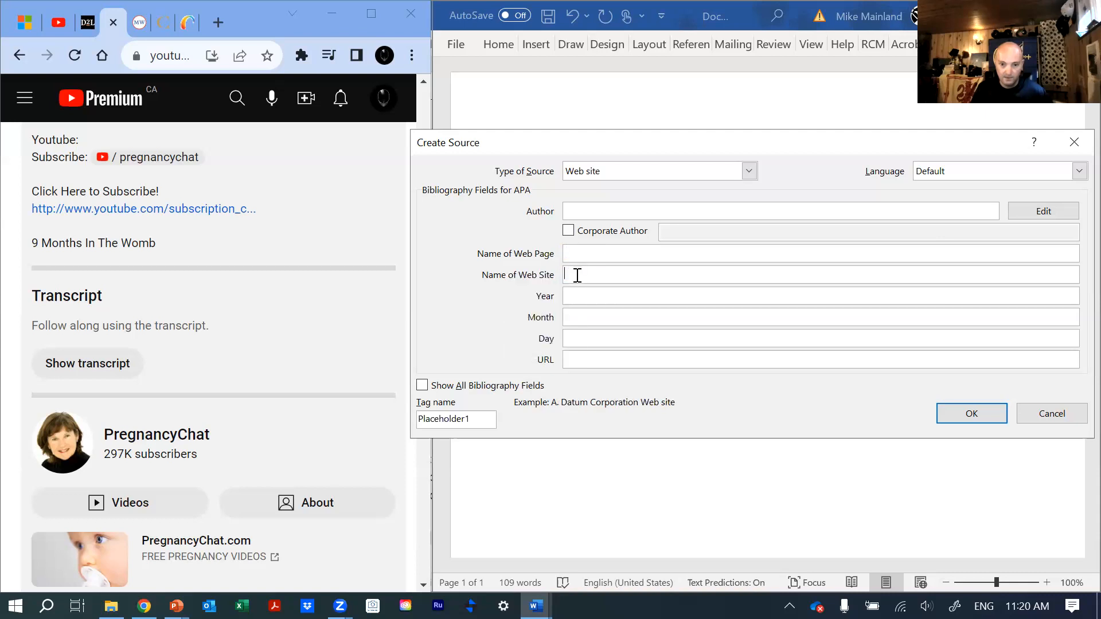
pyautogui.hotkey('ctrl', 'v')
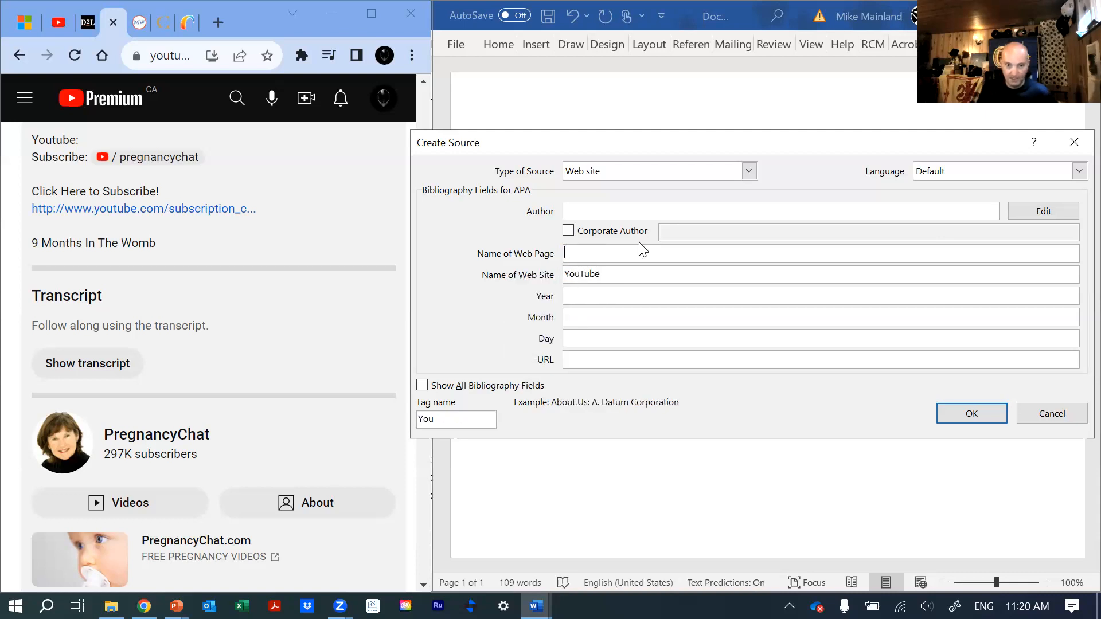
# - Set the source's web page name to Pregnancy Chat
pyautogui.click(640, 247)
pyautogui.write('P')
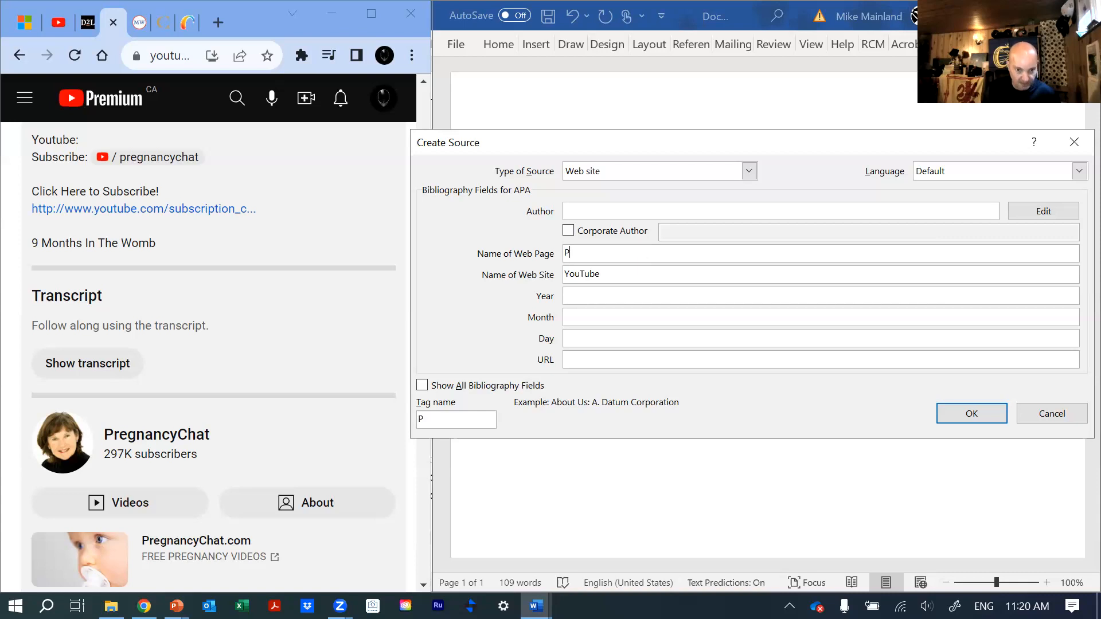
pyautogui.write('regnan')
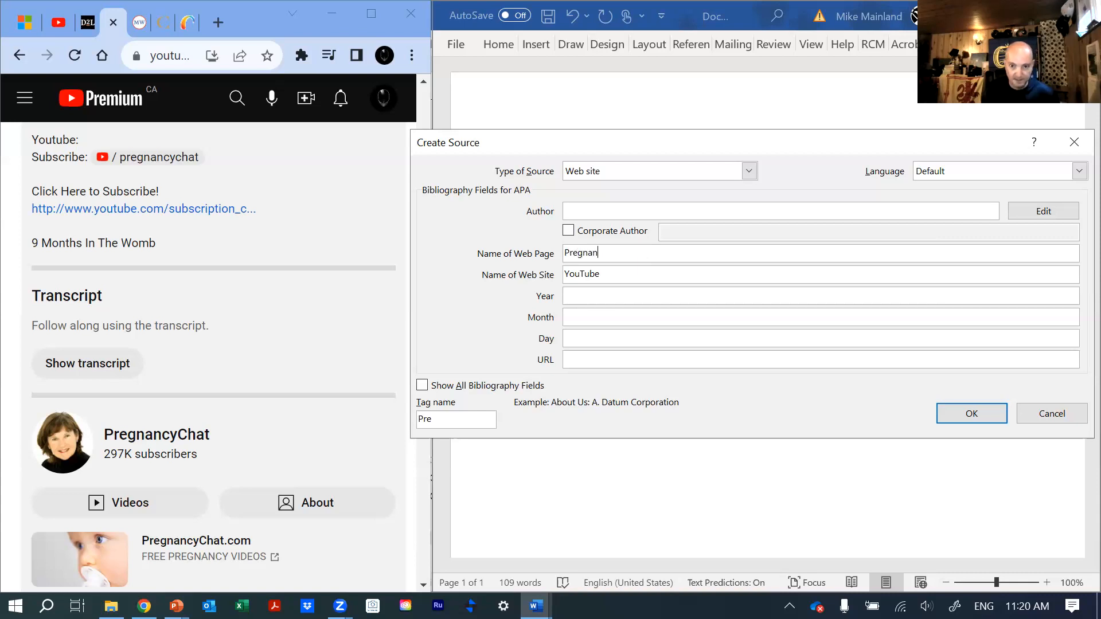
pyautogui.write('cy Chat')
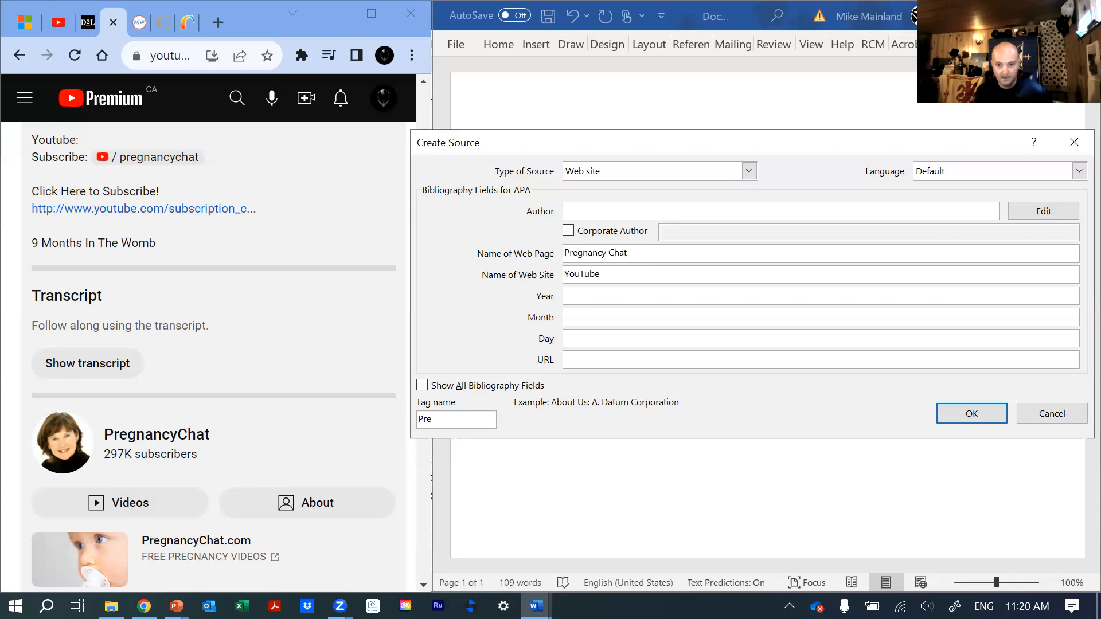
# - Correct the source's web page name to PregnancyChat and set its publication date to year 2014, month July, day 11
pyautogui.press('BackSpace')
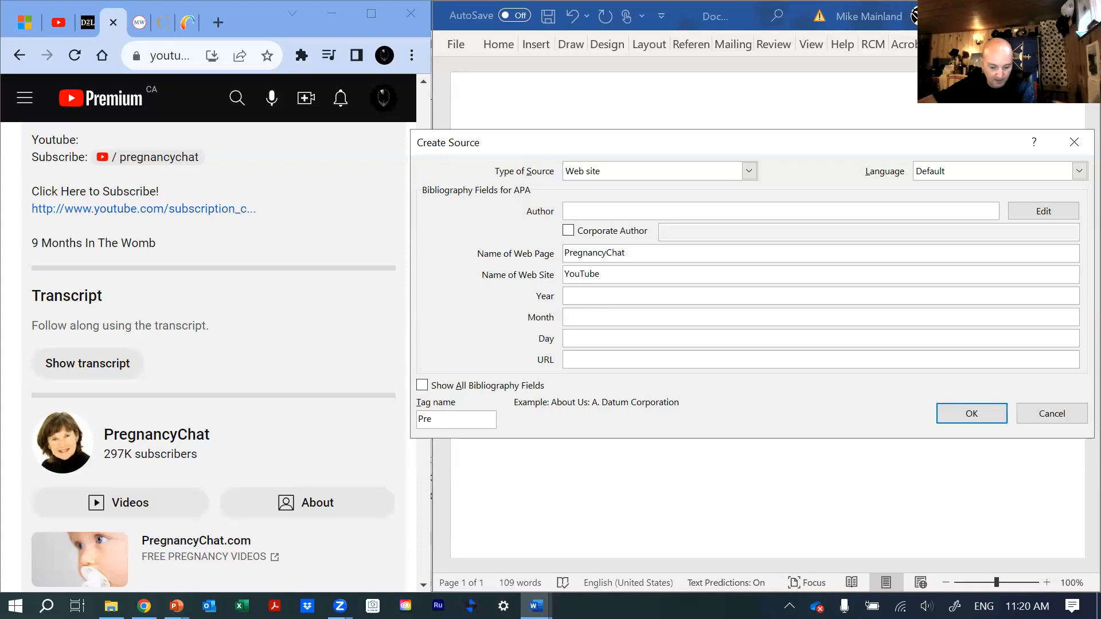
pyautogui.click(620, 296)
pyautogui.scroll(1, 170, 307)
pyautogui.scroll(9, 169, 308)
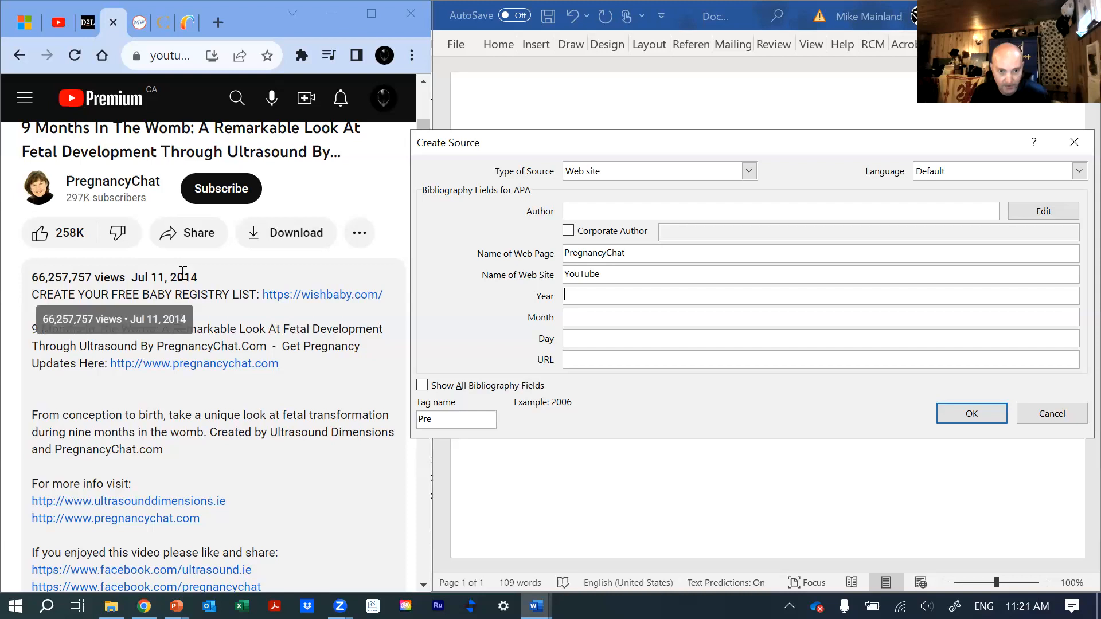
pyautogui.write('2014')
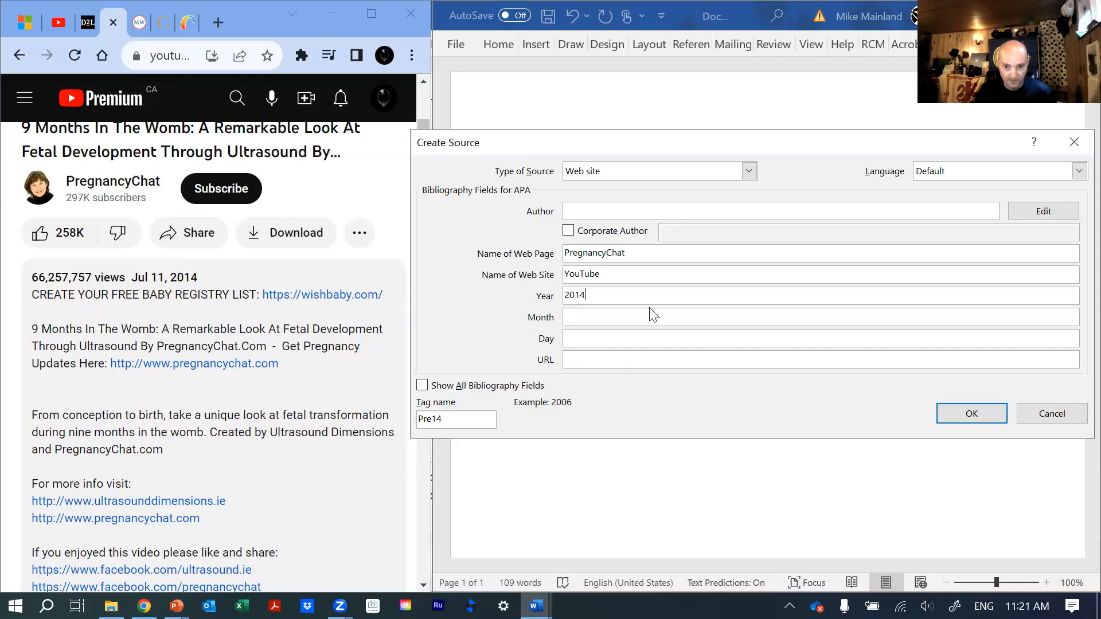
pyautogui.click(614, 319)
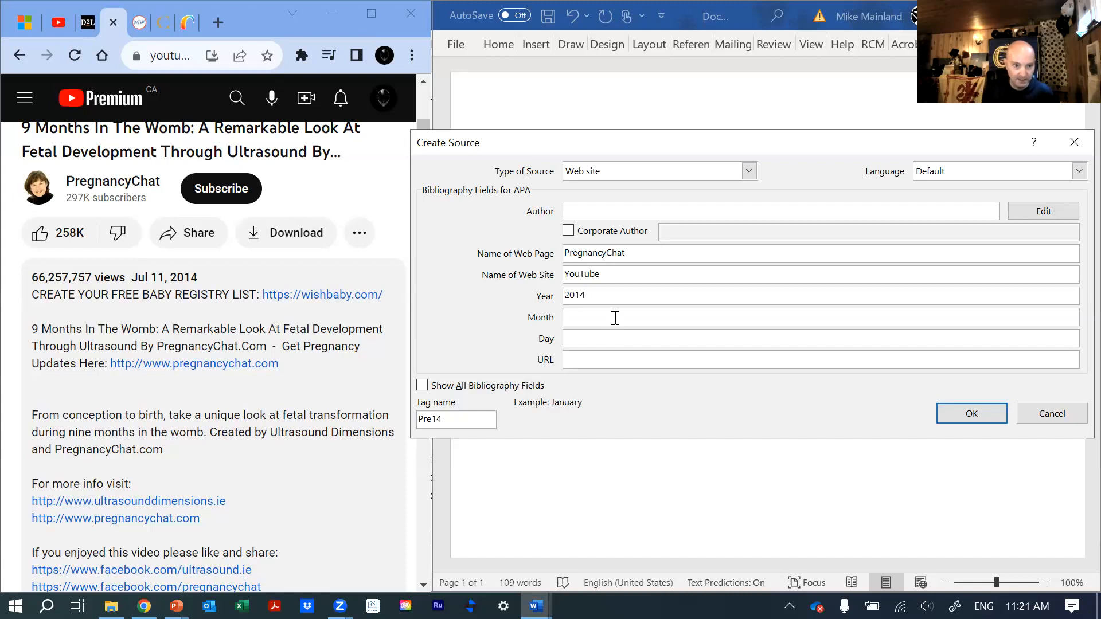
pyautogui.write('July')
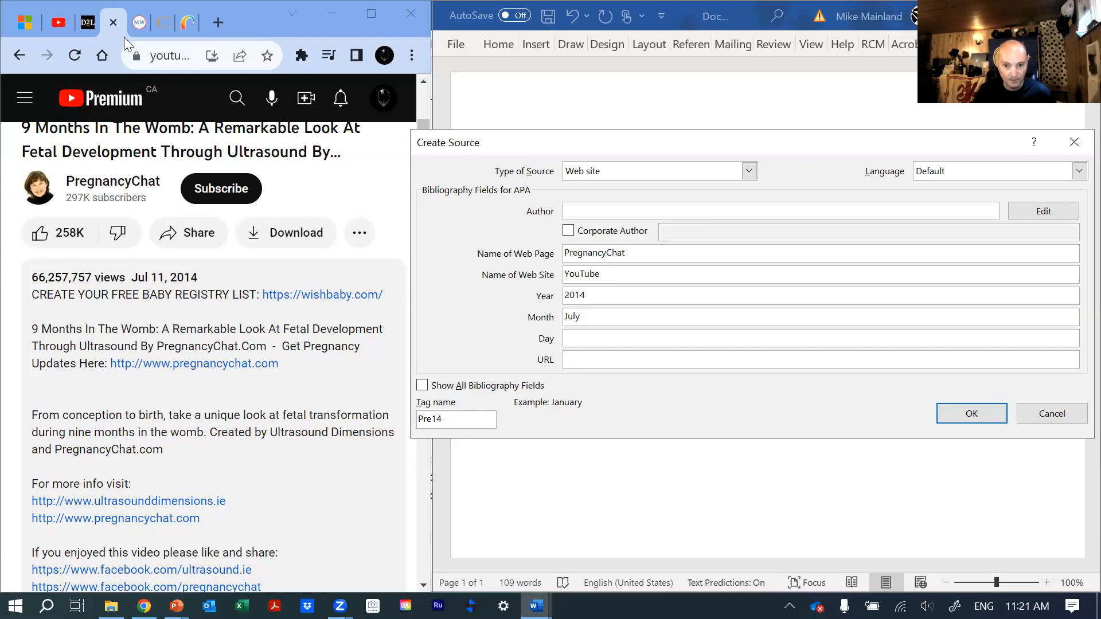
pyautogui.click(597, 343)
pyautogui.write('11')
pyautogui.press('Tab')
# - Copy the YouTube video's web address into the source's URL and confirm the new source
pyautogui.click(171, 55)
pyautogui.rightClick(172, 56)
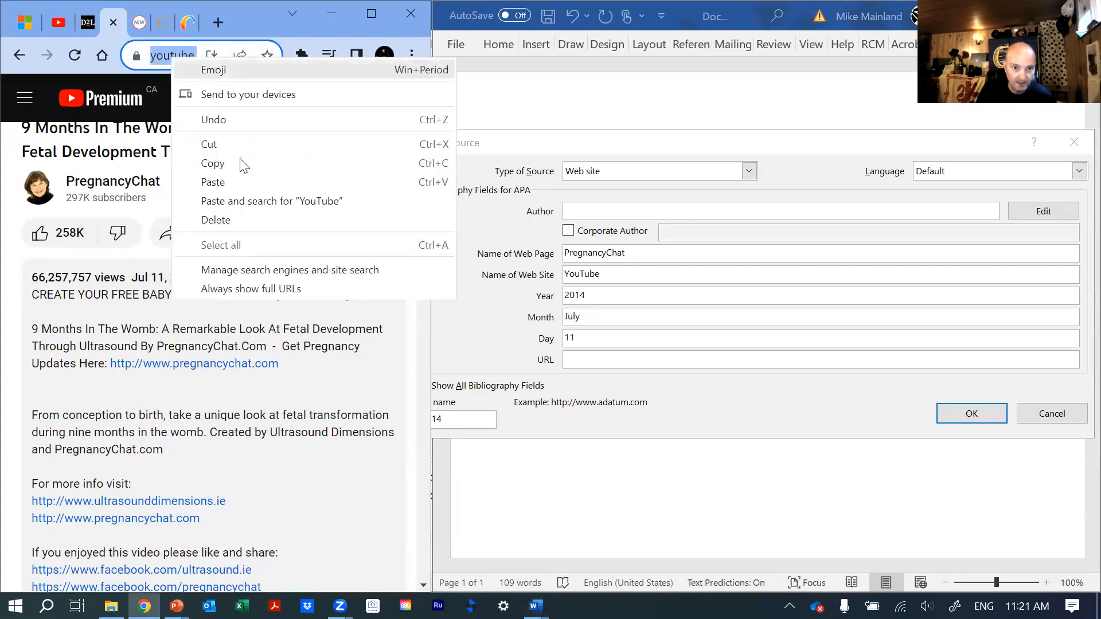
pyautogui.click(244, 164)
pyautogui.click(596, 364)
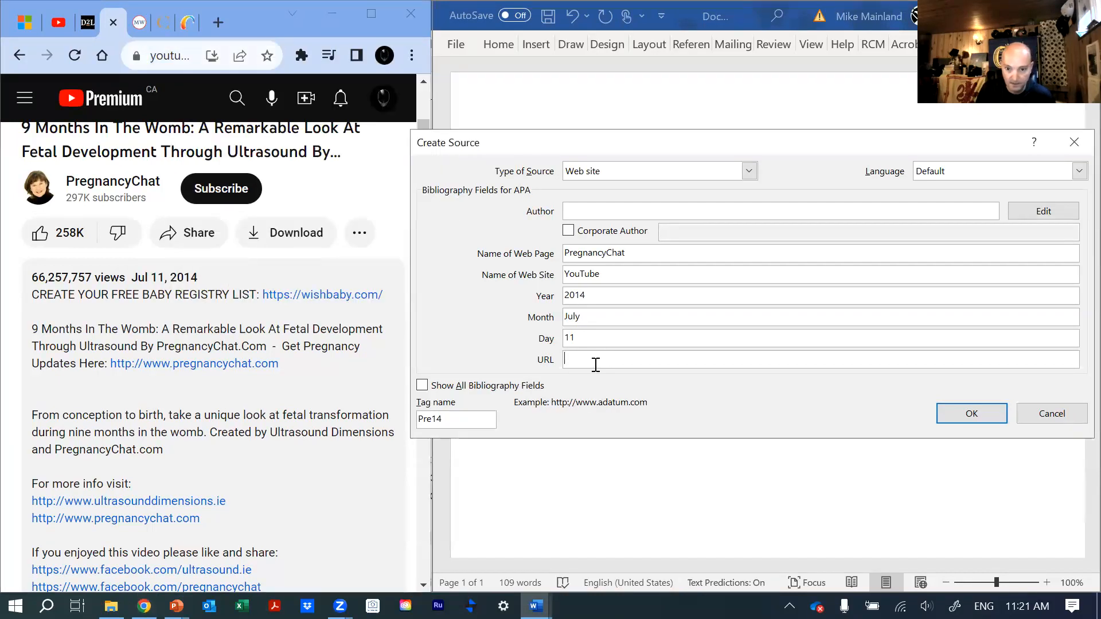
pyautogui.hotkey('ctrl', 'v')
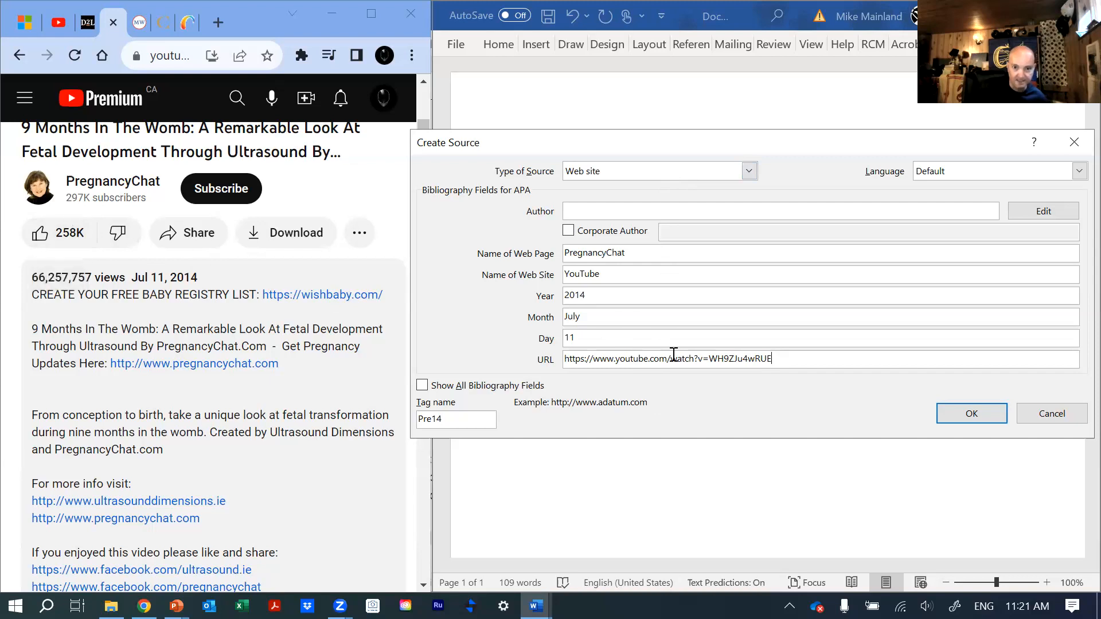
pyautogui.click(985, 417)
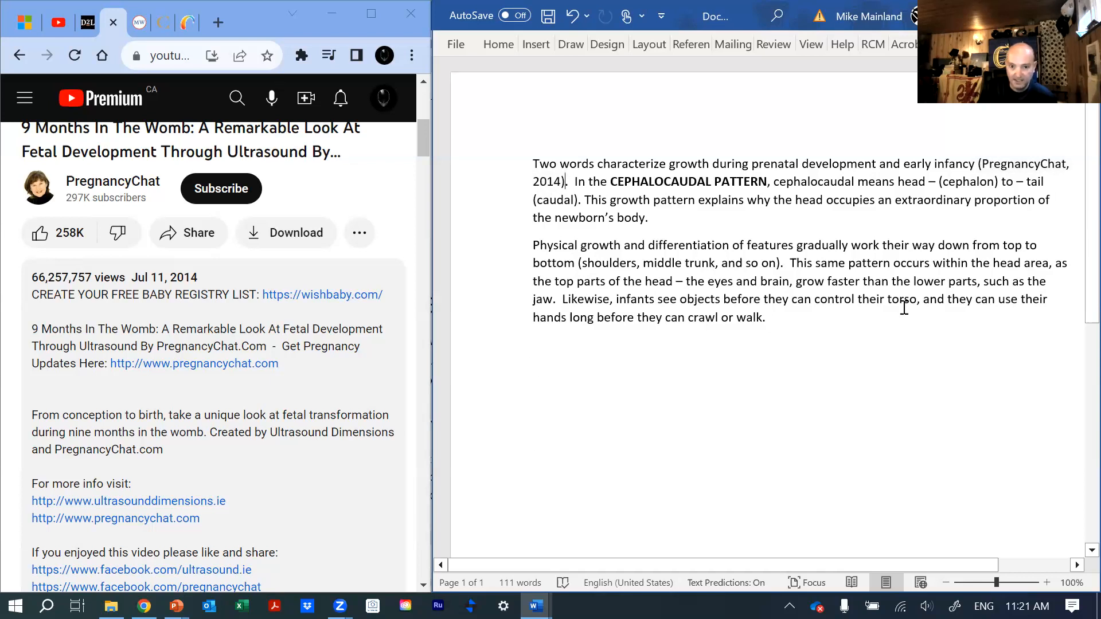
# - Add blank lines below the last paragraph until the cursor is on a second page
pyautogui.click(889, 313)
pyautogui.press('Return')
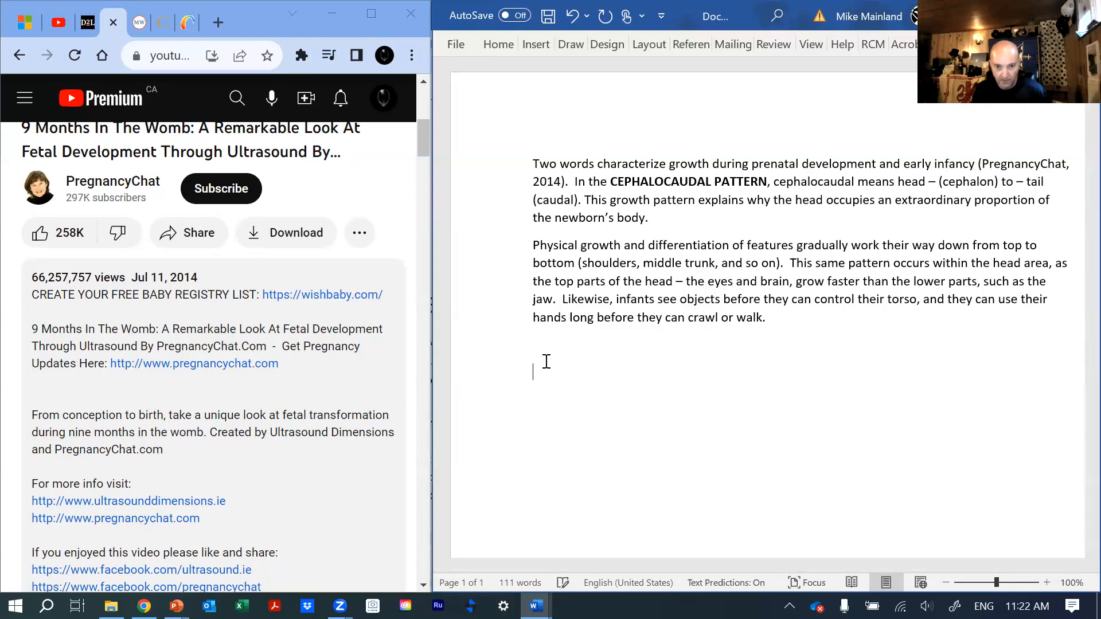
pyautogui.scroll(-8, 535, 383)
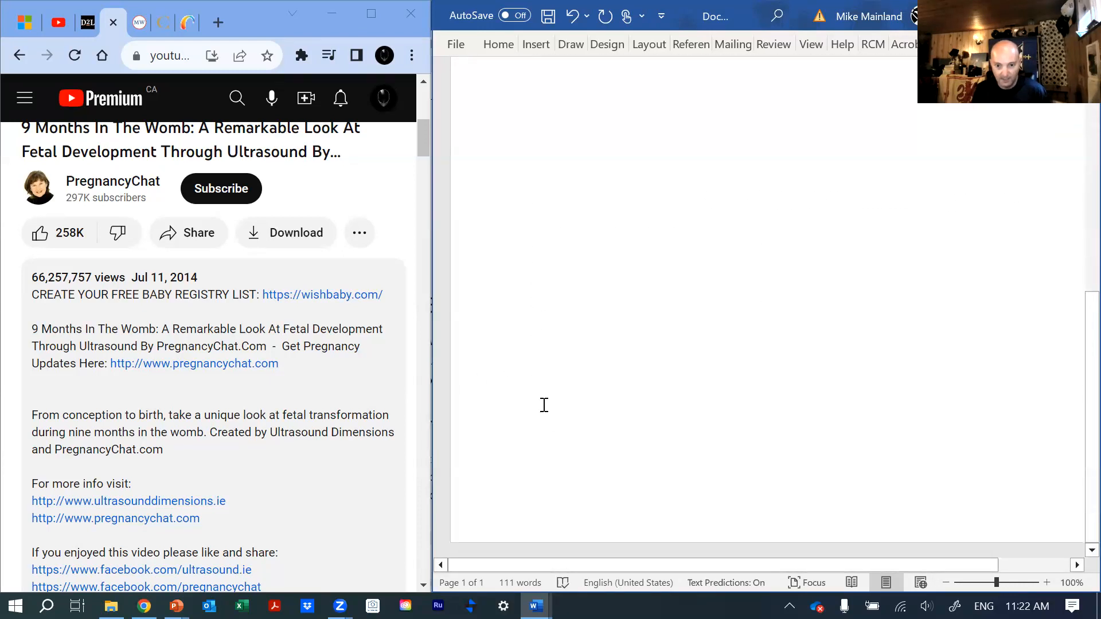
pyautogui.click(584, 483)
pyautogui.scroll(1, 585, 401)
pyautogui.press('Return')
pyautogui.press('Return')
pyautogui.press('Return')
pyautogui.press('Return')
pyautogui.press('Return')
pyautogui.press('Return')
pyautogui.press('Return')
pyautogui.press('Return')
pyautogui.press('Return')
pyautogui.press('Return')
pyautogui.press('Return')
pyautogui.press('Return')
pyautogui.press('Return')
pyautogui.press('Return')
pyautogui.press('Return')
pyautogui.press('Return')
pyautogui.press('Return')
pyautogui.press('Return')
pyautogui.press('Return')
pyautogui.press('Return')
pyautogui.press('Return')
pyautogui.press('Return')
pyautogui.press('Return')
pyautogui.press('Return')
pyautogui.press('Return')
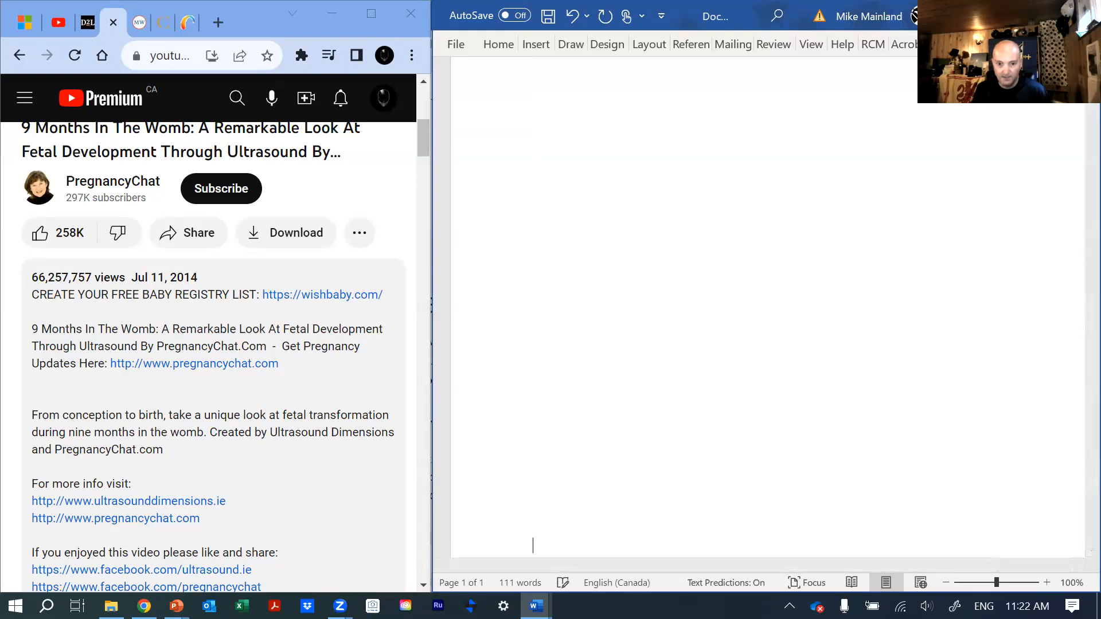
pyautogui.press('Return')
pyautogui.press('Return')
pyautogui.press('Return')
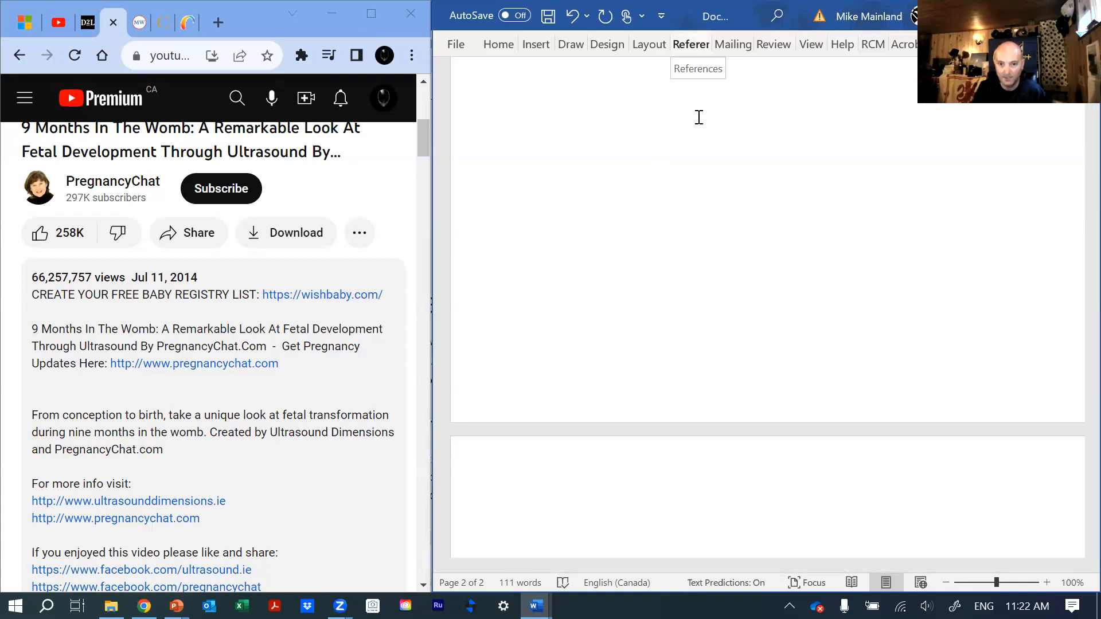
# - Choose APA Sixth Edition as the document's bibliography style
pyautogui.click(692, 45)
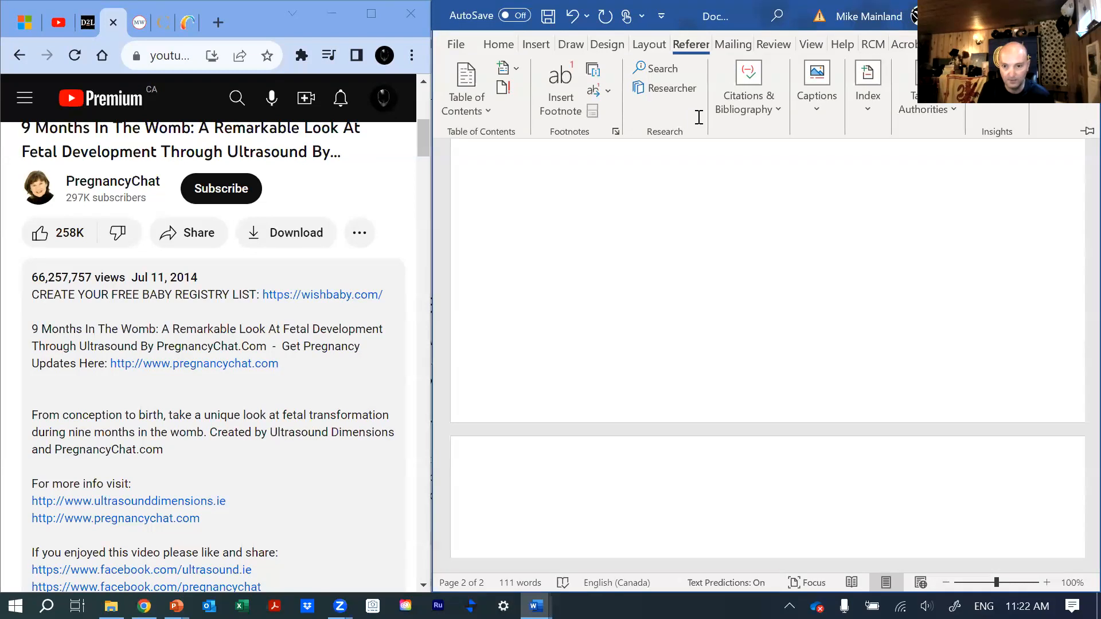
pyautogui.click(771, 113)
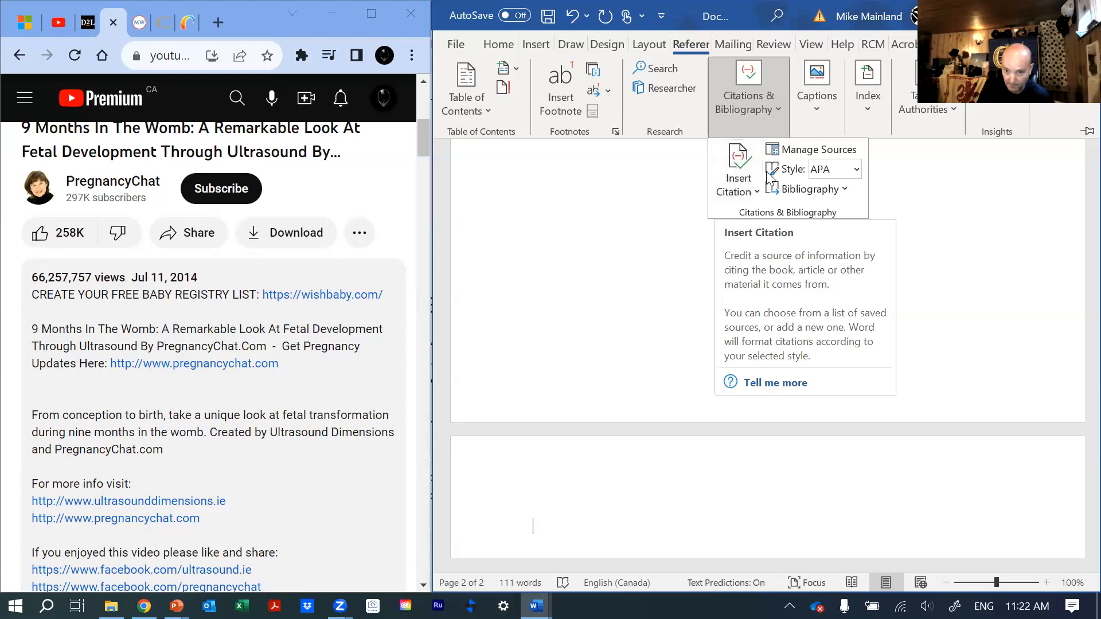
pyautogui.click(857, 169)
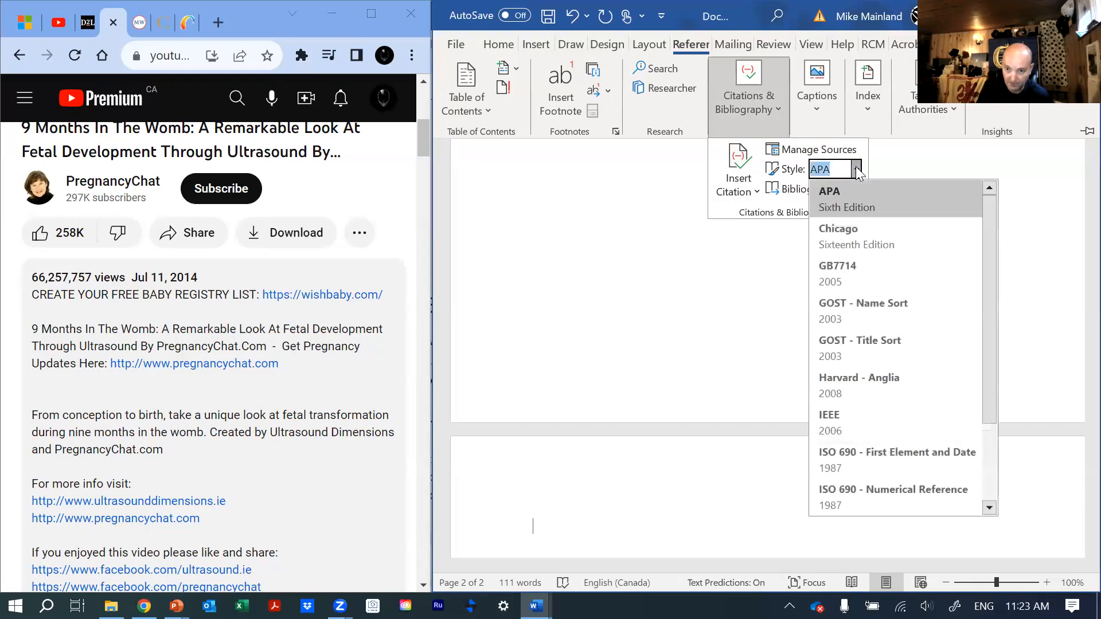
pyautogui.click(856, 169)
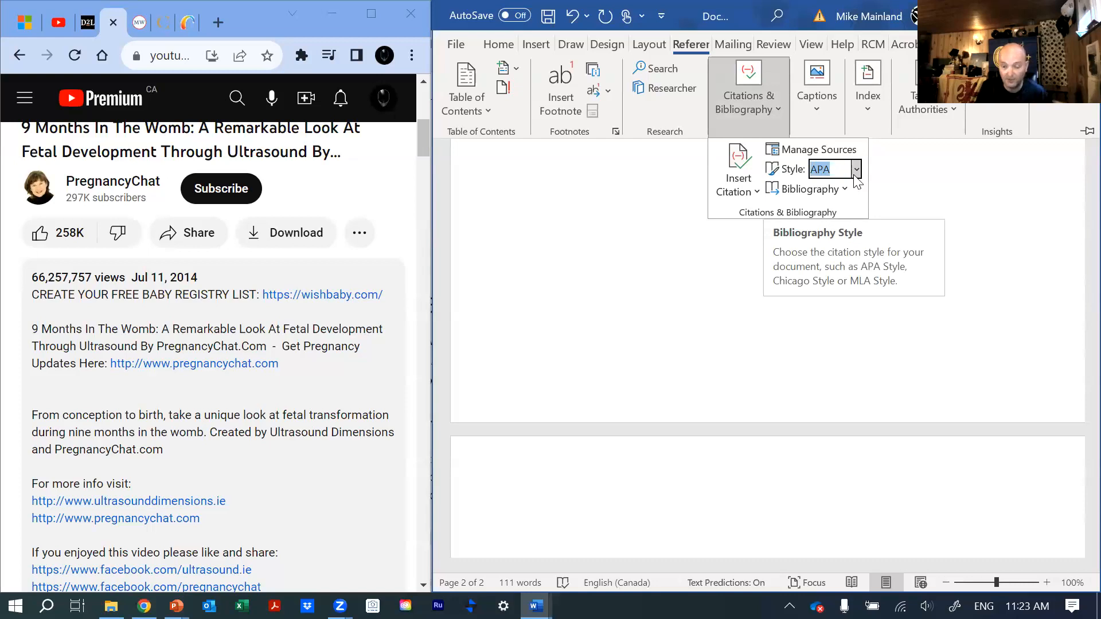
pyautogui.click(856, 170)
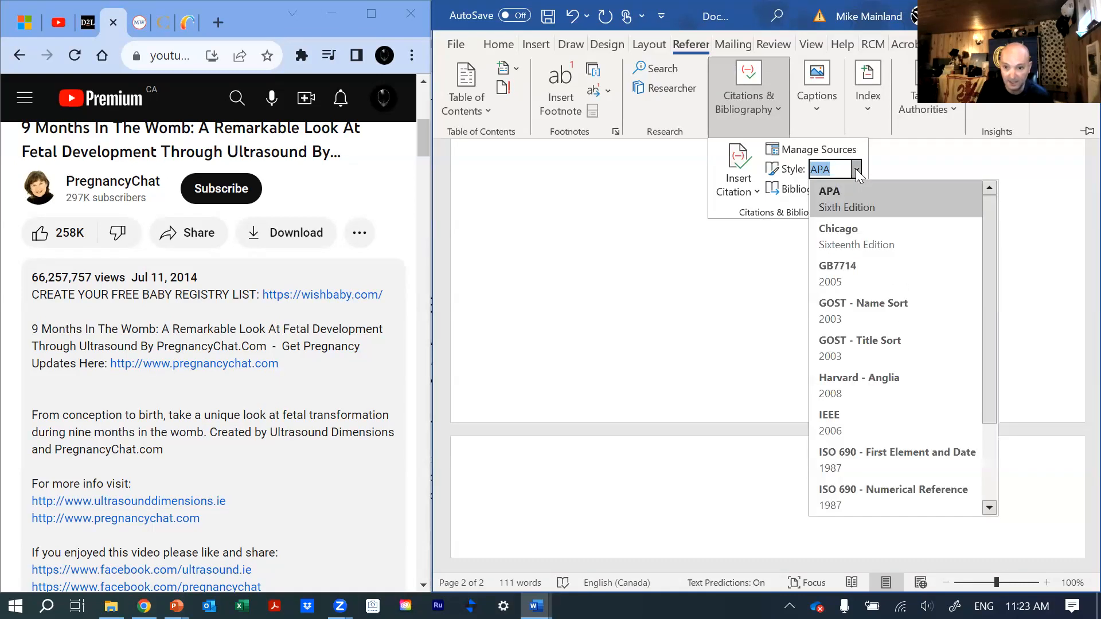
pyautogui.click(857, 203)
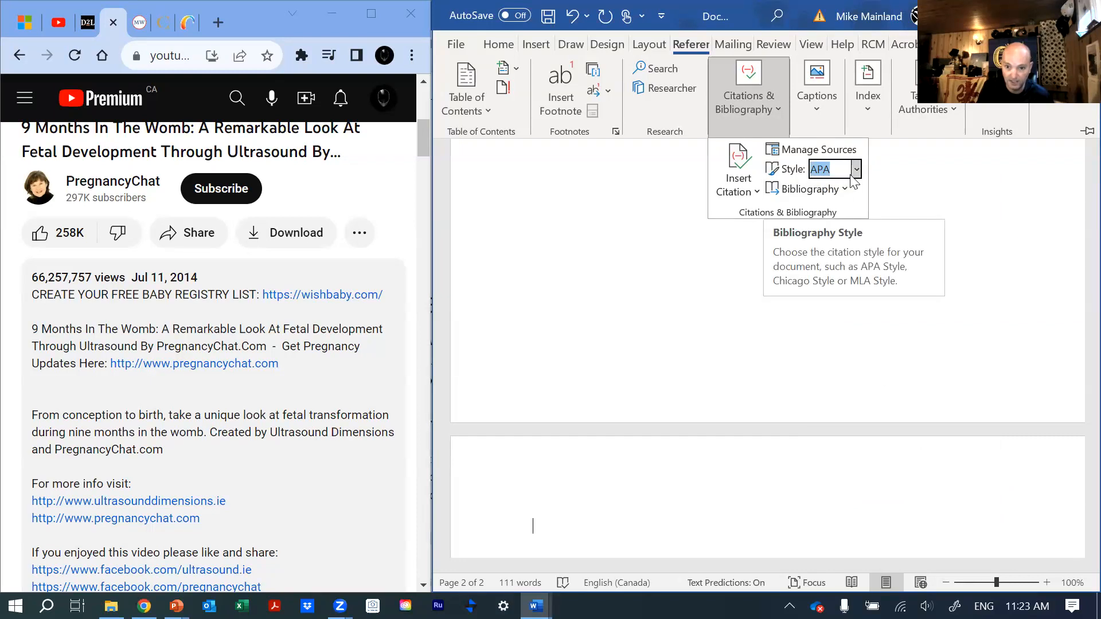
# - Insert the built-in References bibliography on the second page and return to the text on the first page
pyautogui.click(819, 194)
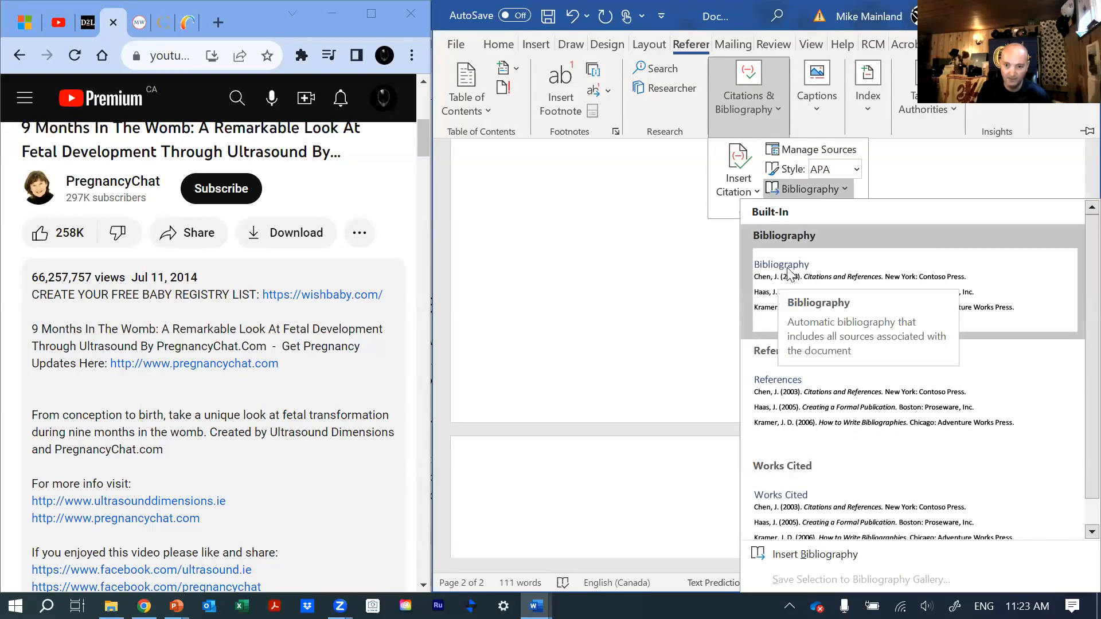
pyautogui.click(776, 400)
pyautogui.scroll(3, 773, 406)
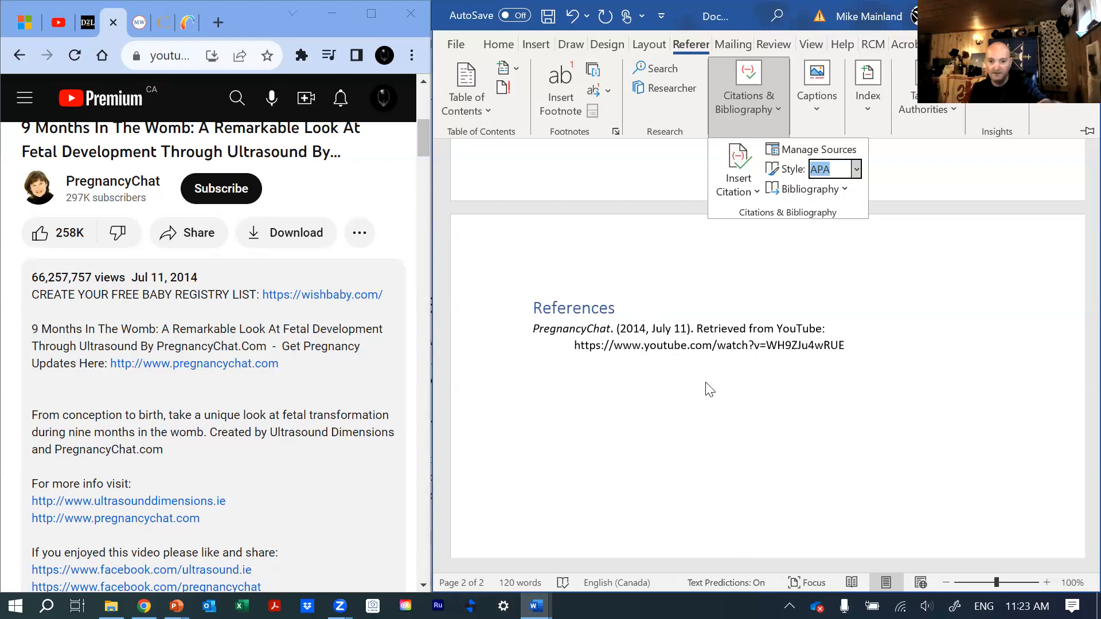
pyautogui.scroll(5, 706, 384)
pyautogui.scroll(5, 649, 409)
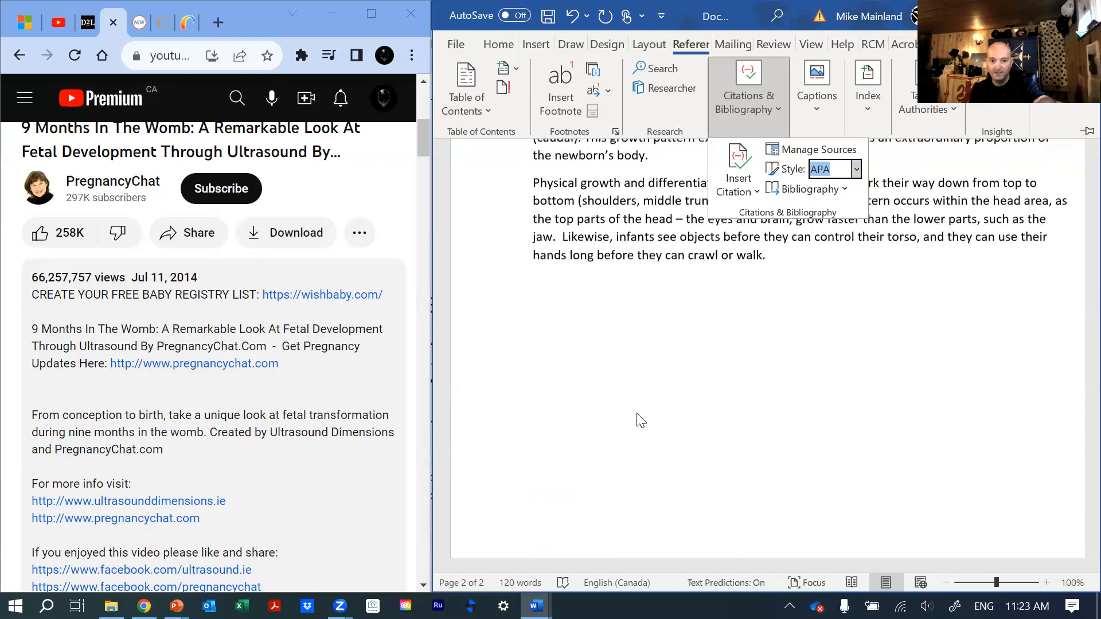
pyautogui.click(795, 314)
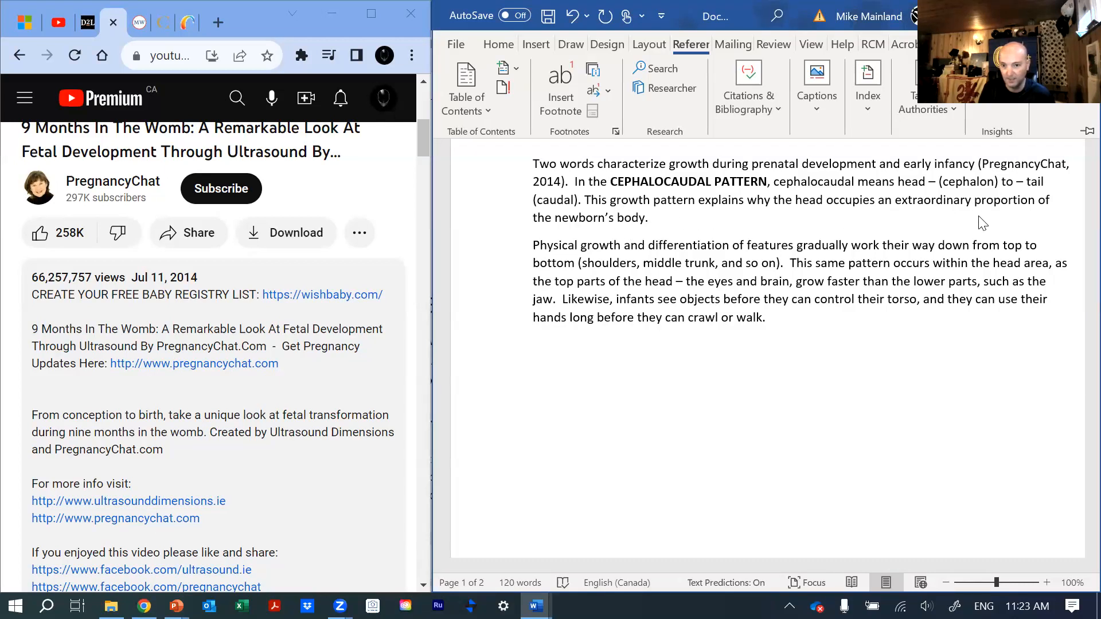
# - Switch to the Merriam-Webster entry for cephalocaudal, widen the browser window, and examine the page for its citation details and date
pyautogui.click(139, 23)
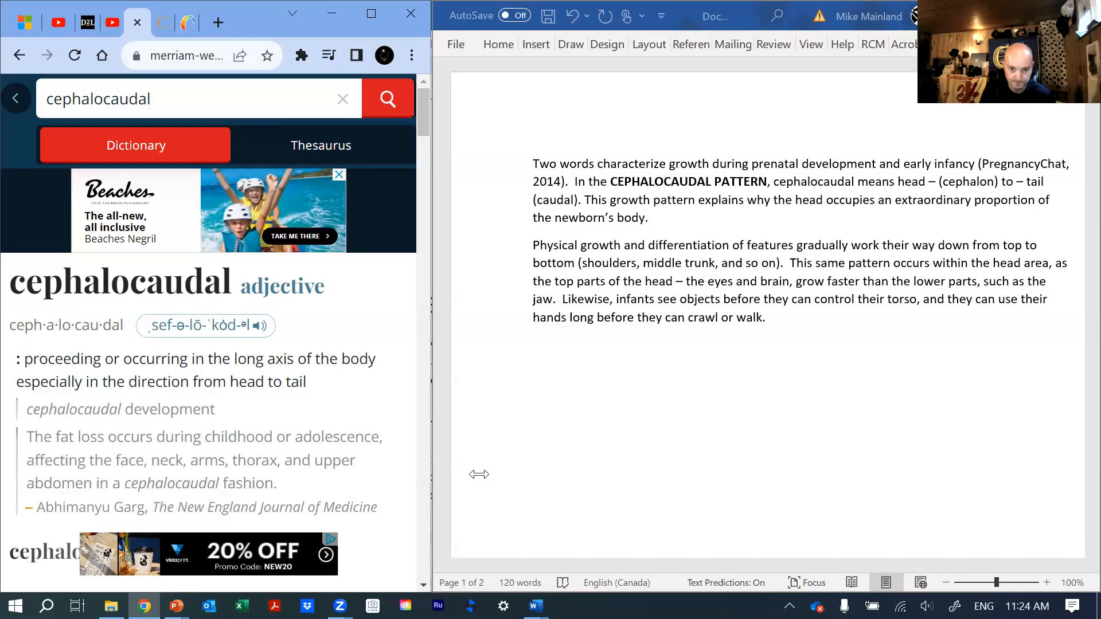
pyautogui.moveTo(479, 475); pyautogui.dragTo(540, 474)
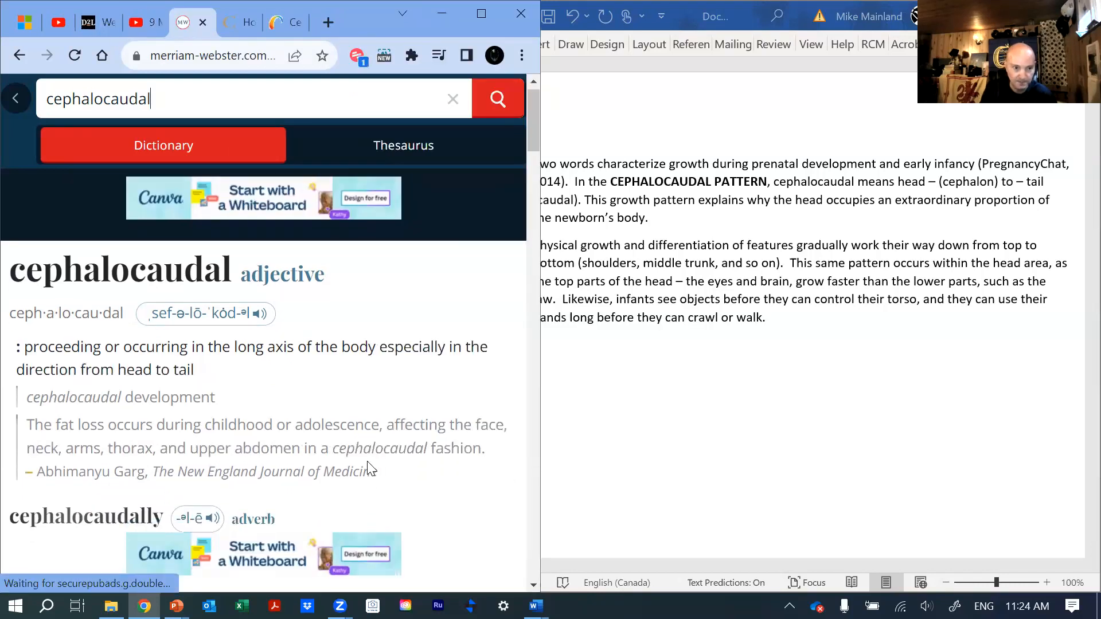
pyautogui.scroll(-6, 369, 467)
pyautogui.scroll(6, 366, 466)
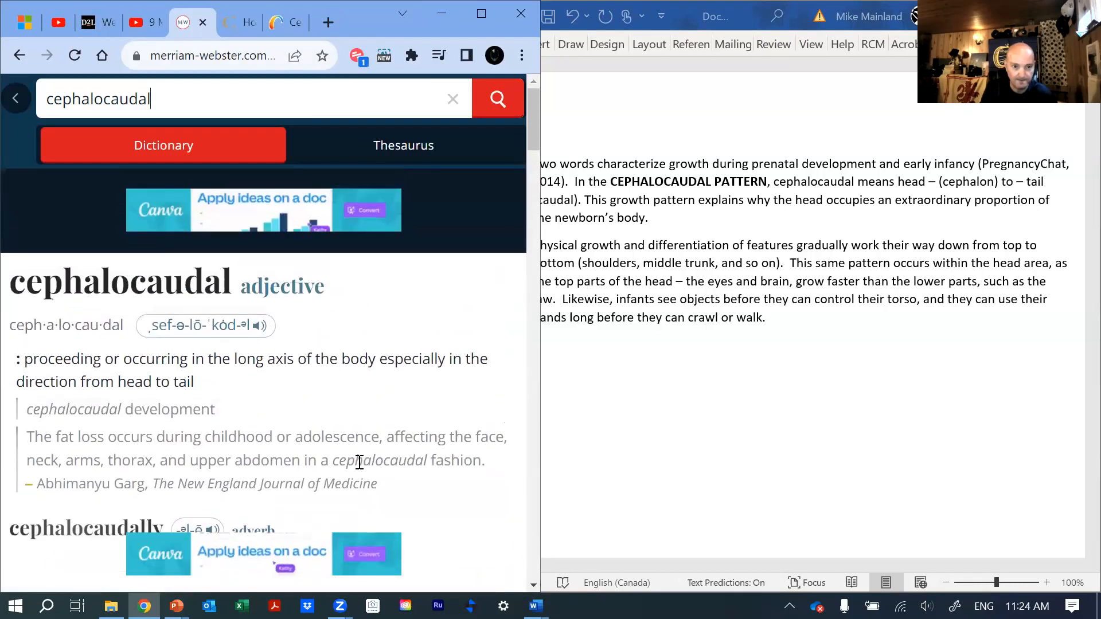
pyautogui.scroll(-2, 413, 467)
pyautogui.scroll(-15, 418, 477)
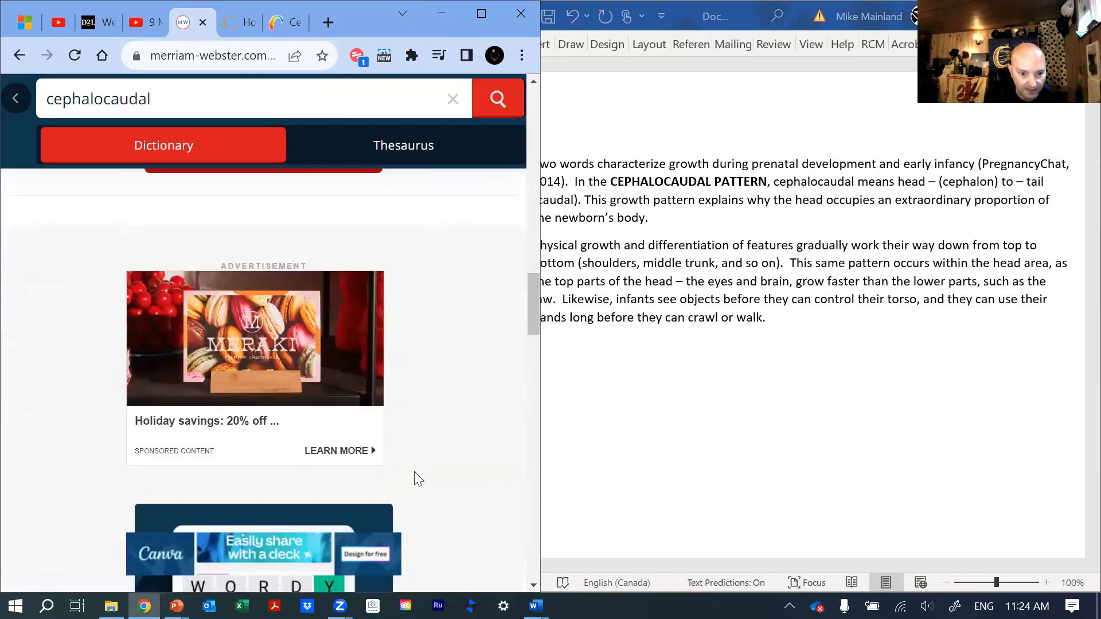
pyautogui.scroll(-10, 410, 477)
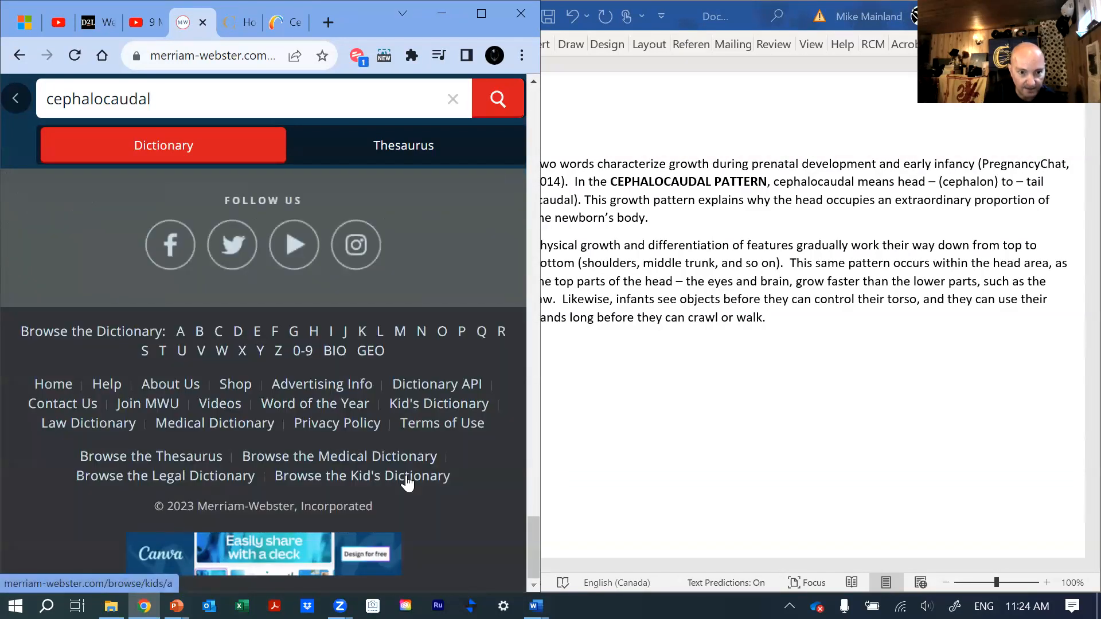
pyautogui.scroll(8, 279, 500)
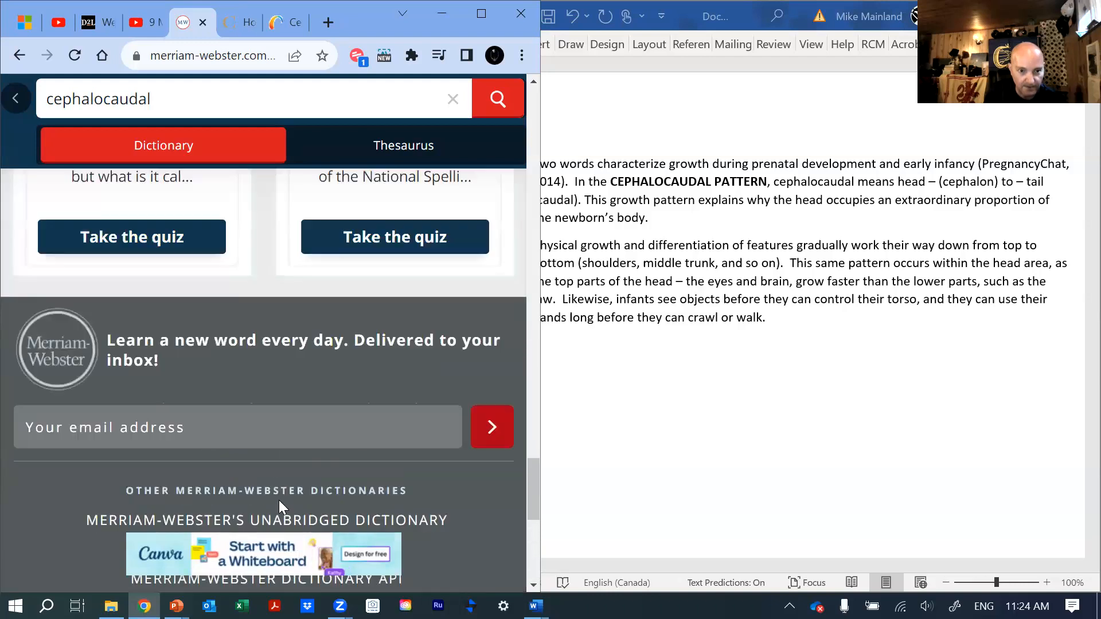
pyautogui.scroll(10, 280, 508)
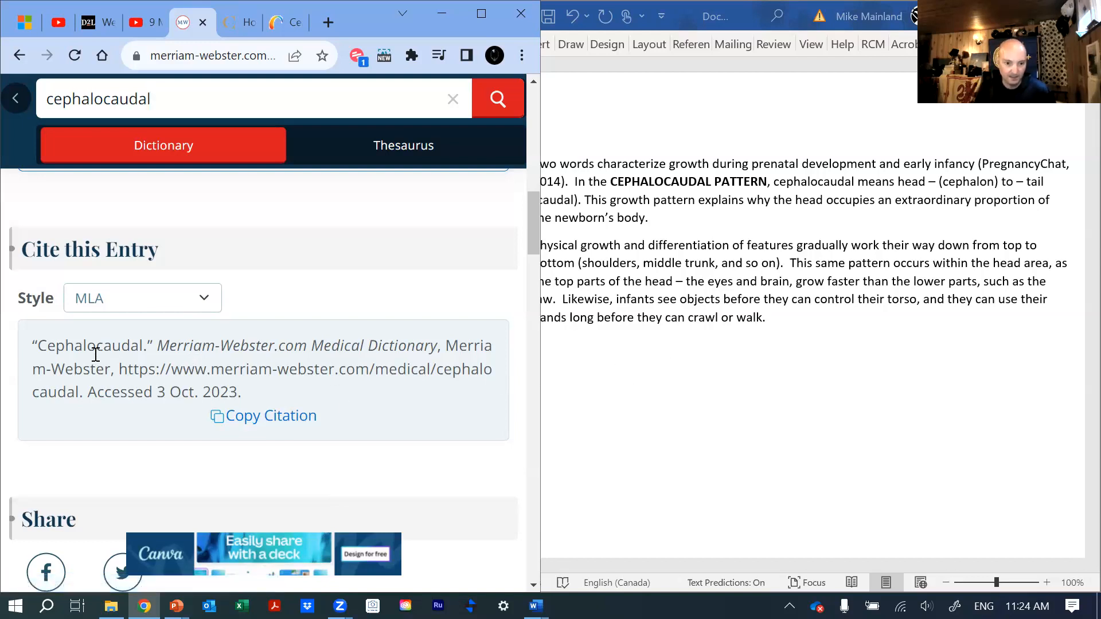
pyautogui.scroll(10, 93, 354)
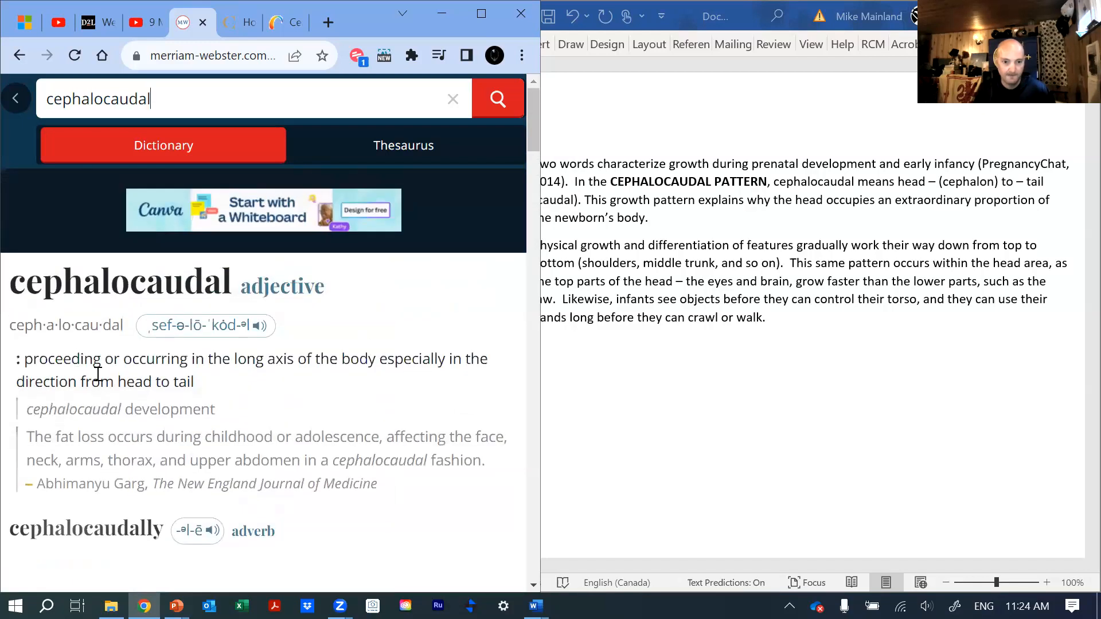
# - Bring the Word document forward and review the cephalocaudal definition and the Cite this Entry section beside it
pyautogui.click(626, 467)
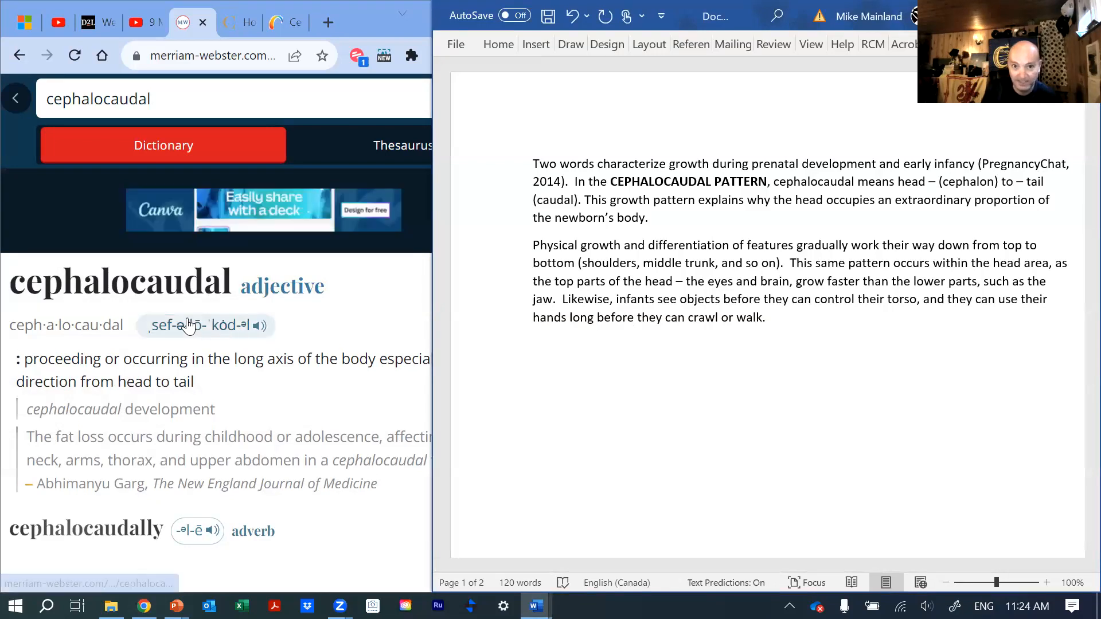
pyautogui.scroll(-8, 200, 486)
pyautogui.scroll(-4, 200, 487)
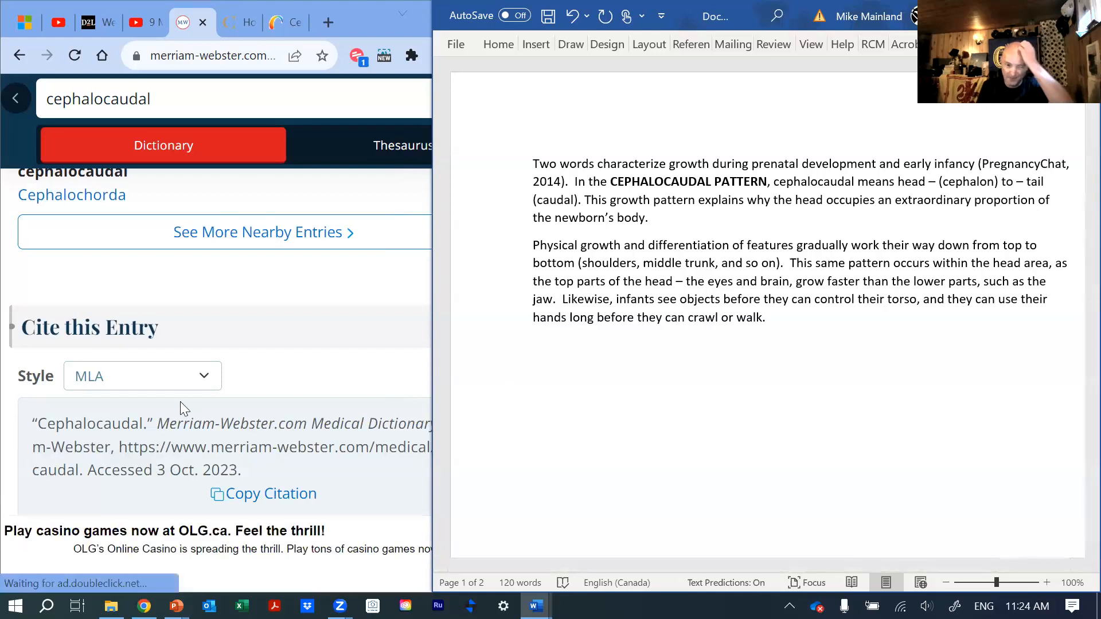
pyautogui.scroll(10, 117, 430)
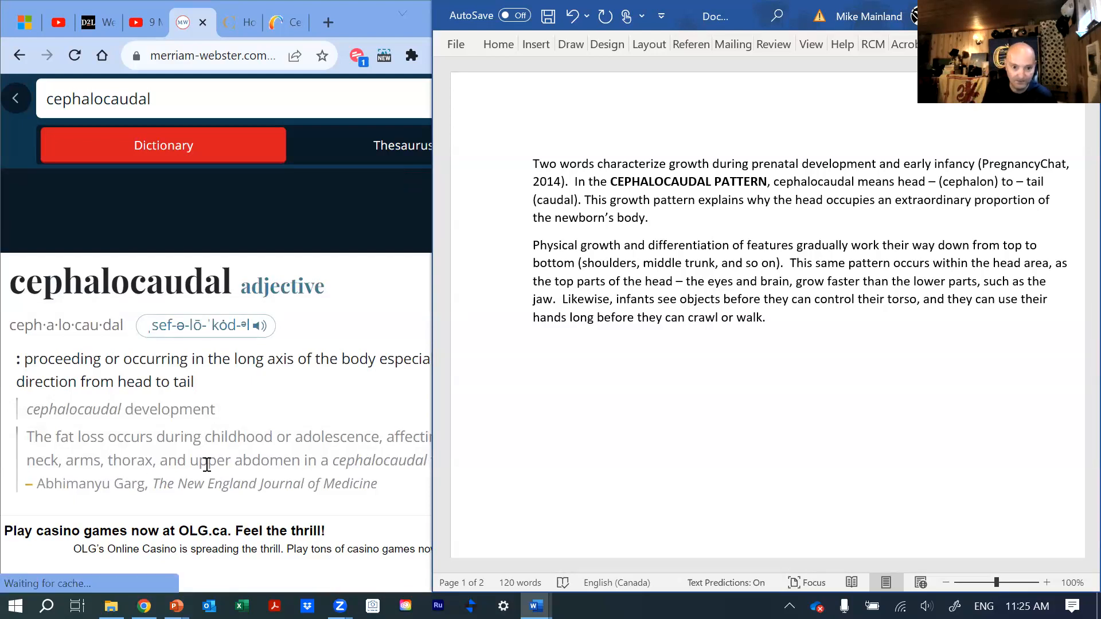
pyautogui.scroll(-1, 91, 489)
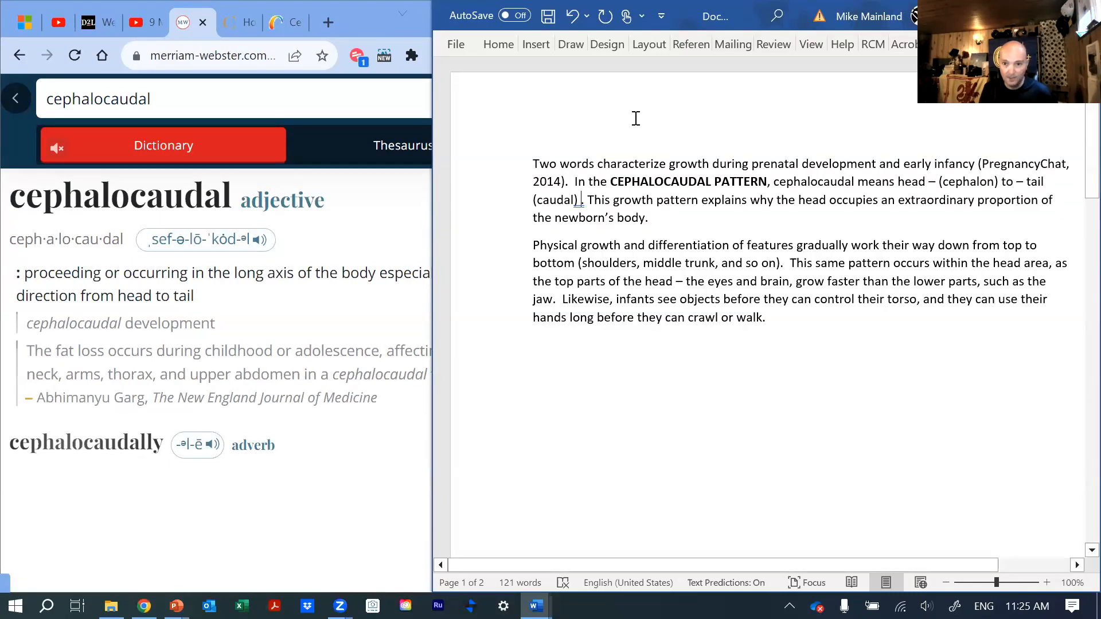
# - Start a new Web site source for a citation after "(caudal)" and name its web page Cephalocaudal
pyautogui.hotkey('alt', 's')
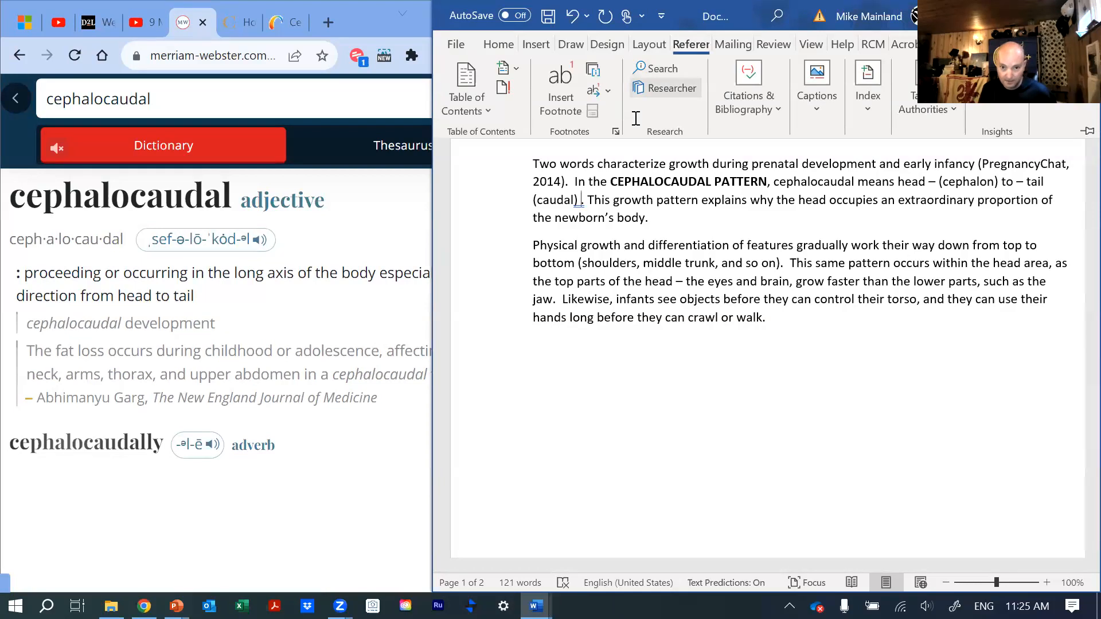
pyautogui.click(775, 109)
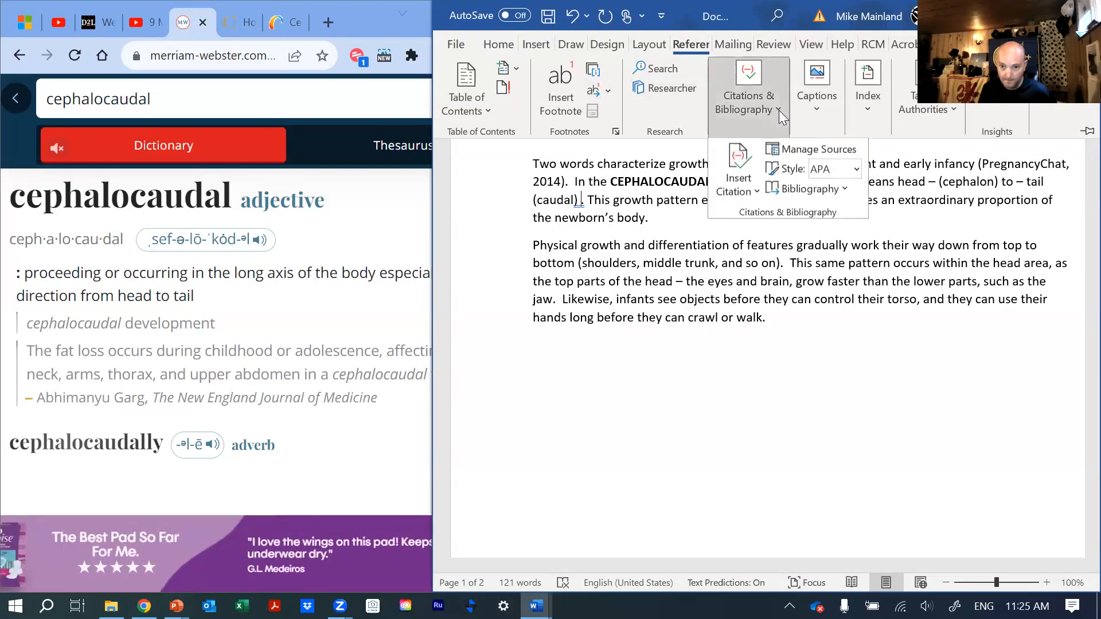
pyautogui.click(744, 176)
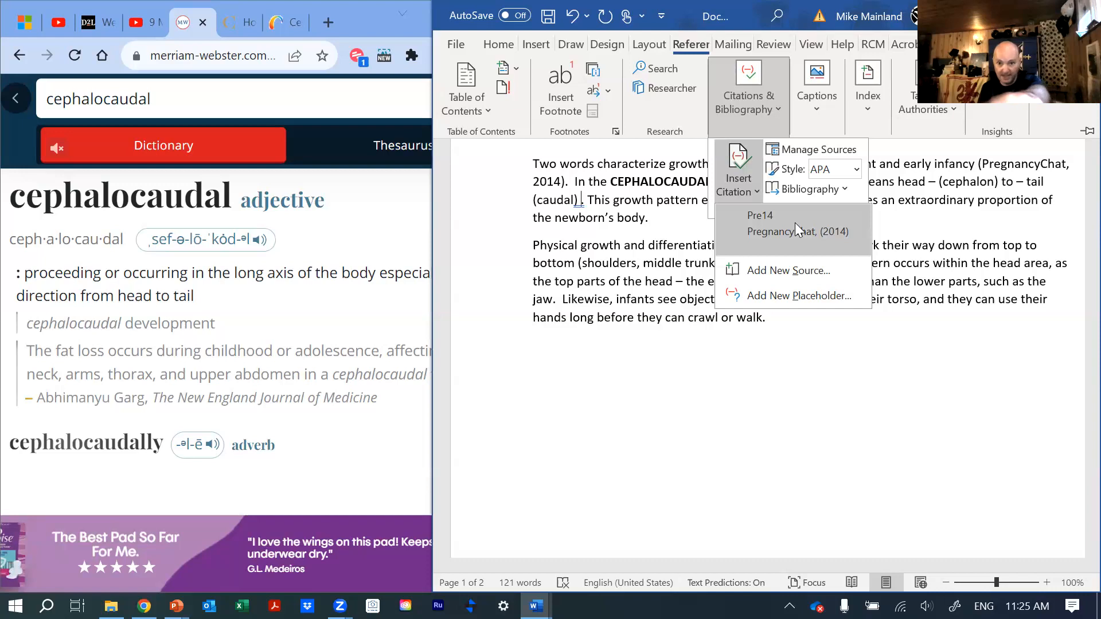
pyautogui.click(789, 271)
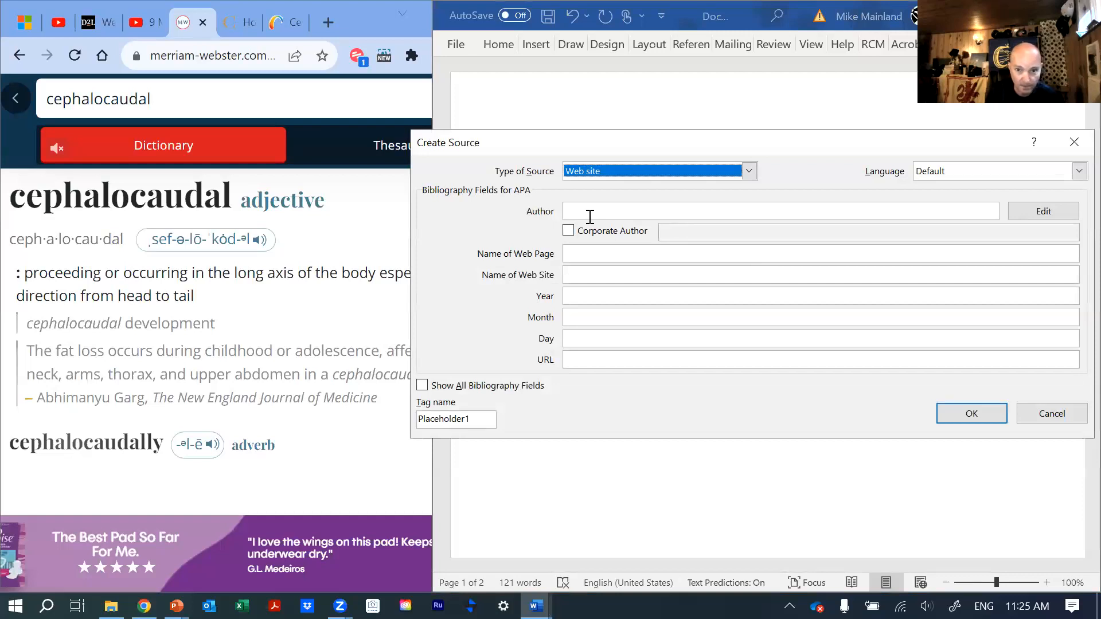
pyautogui.click(590, 217)
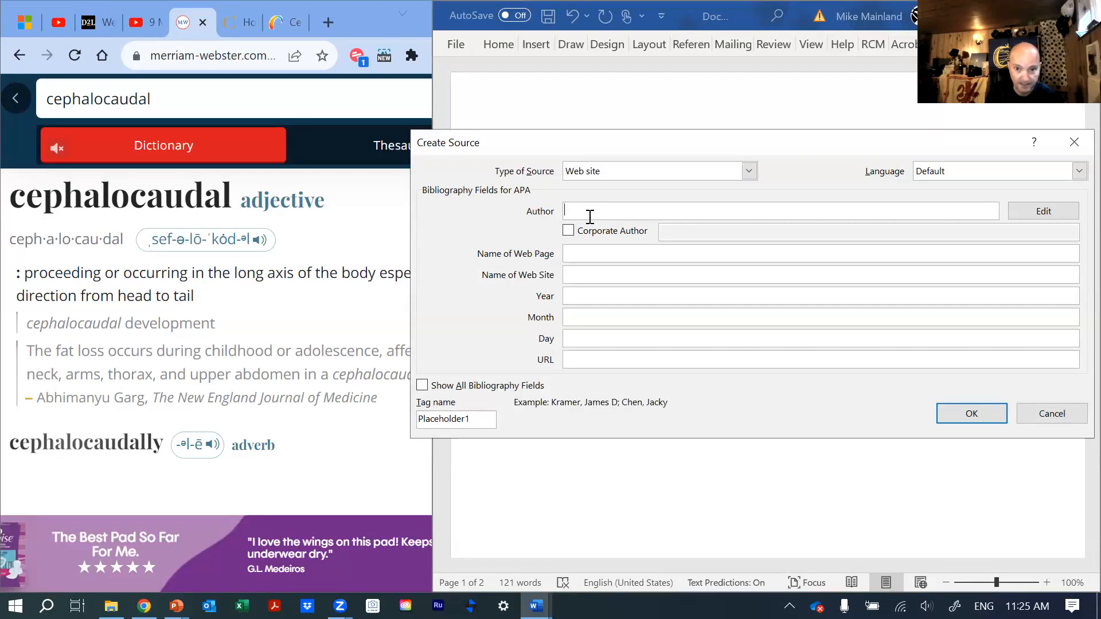
pyautogui.click(582, 256)
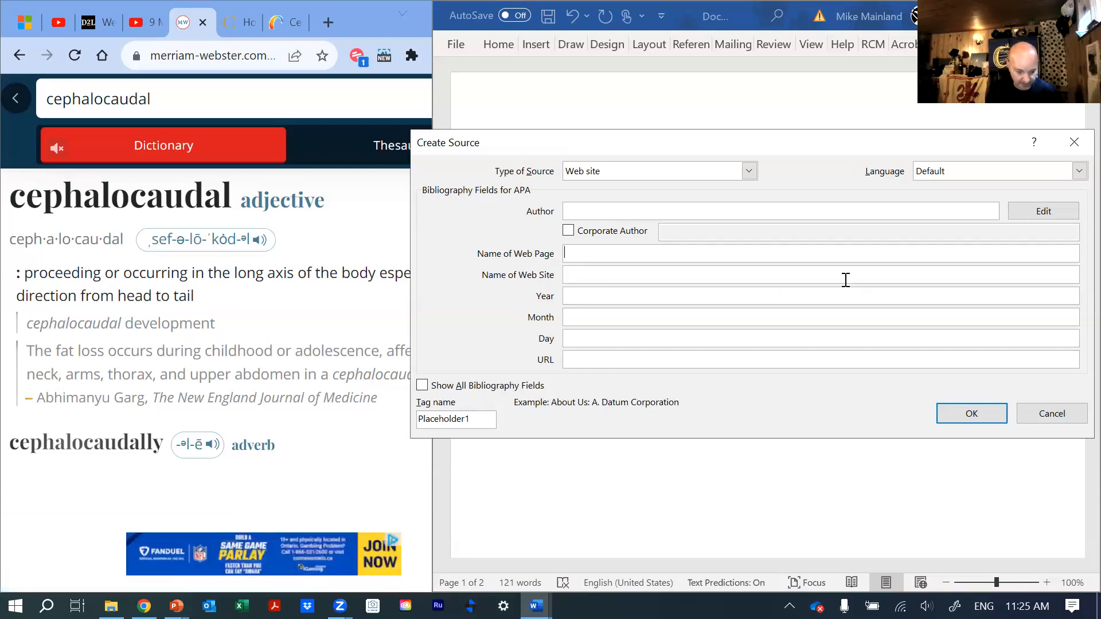
pyautogui.write('Cephalocaudal')
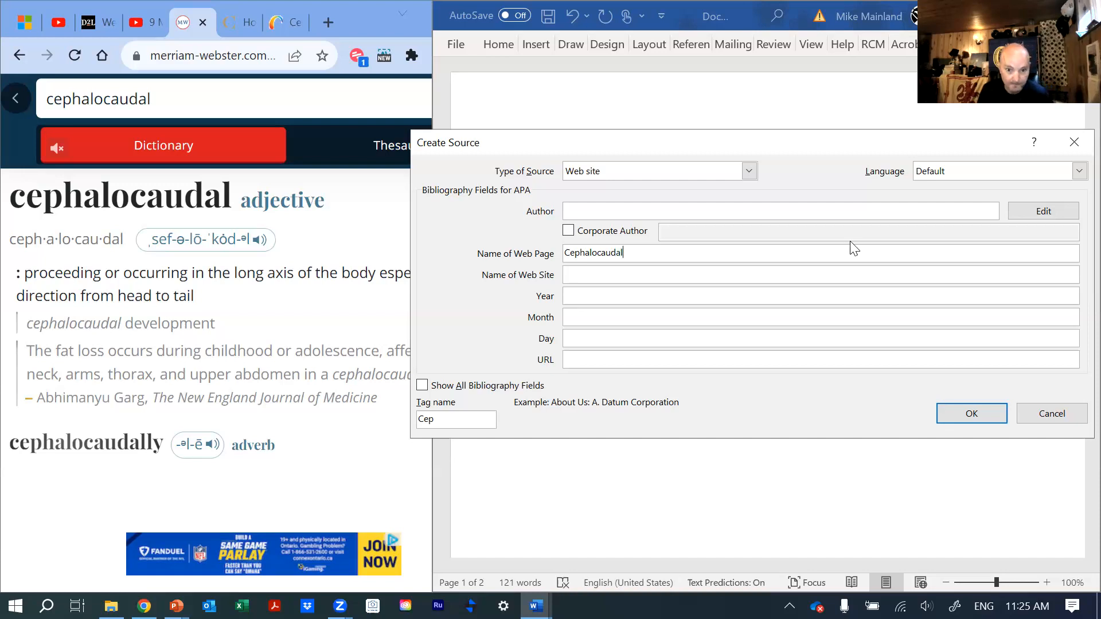
# - Enter Merriam Webster as the source's web site name
pyautogui.click(595, 279)
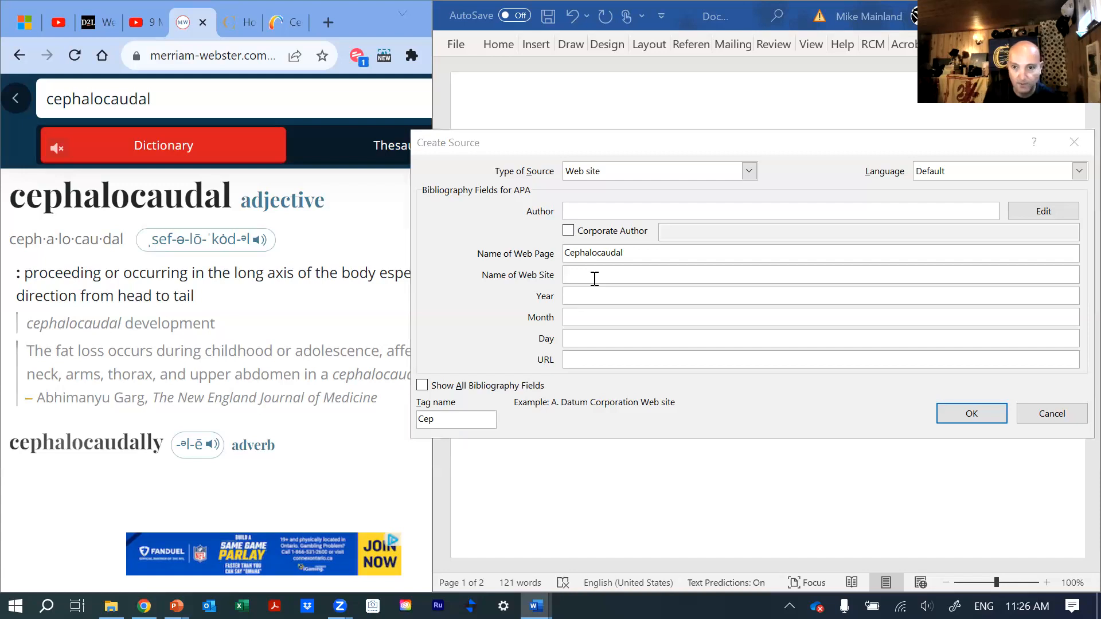
pyautogui.click(593, 281)
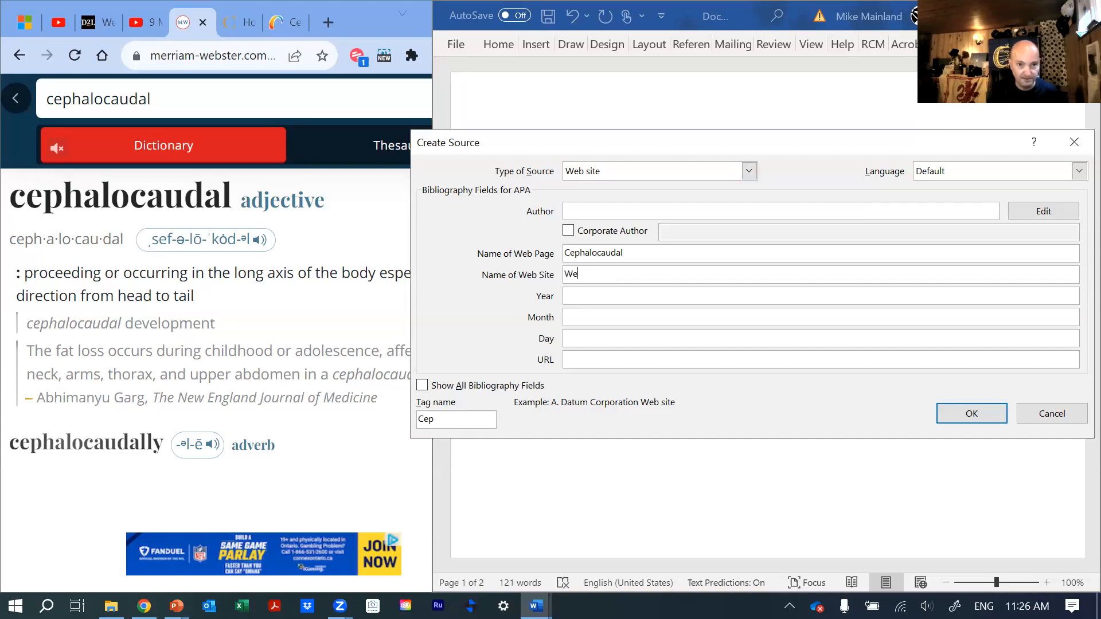
pyautogui.press('BackSpace')
pyautogui.press('BackSpace')
pyautogui.press('BackSpace')
pyautogui.press('BackSpace')
pyautogui.press('BackSpace')
pyautogui.press('BackSpace')
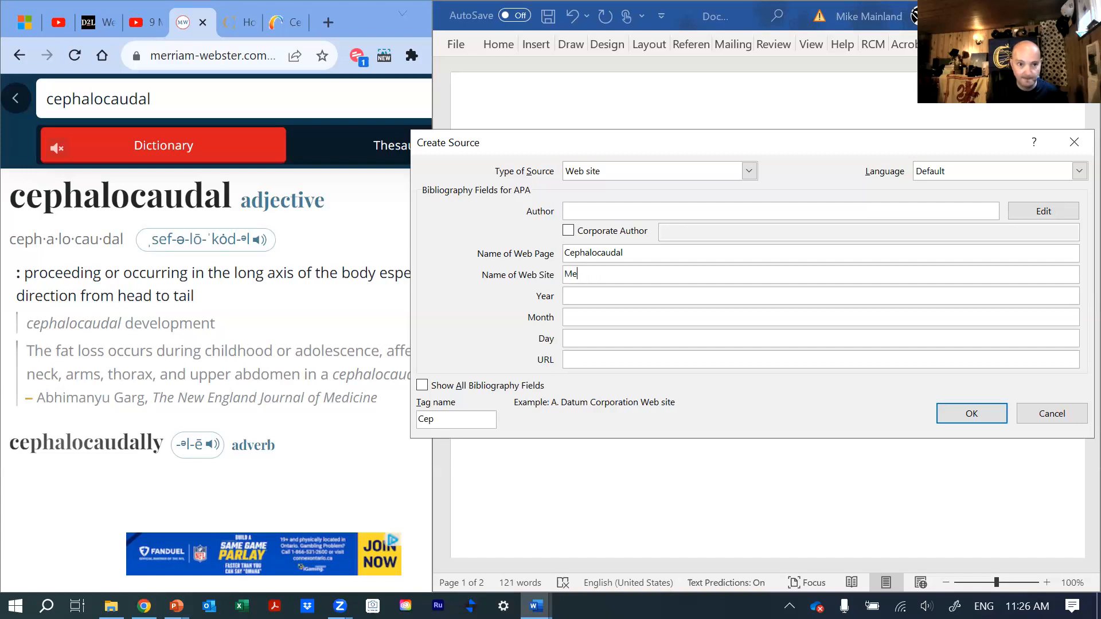
pyautogui.write('Merriam Webs')
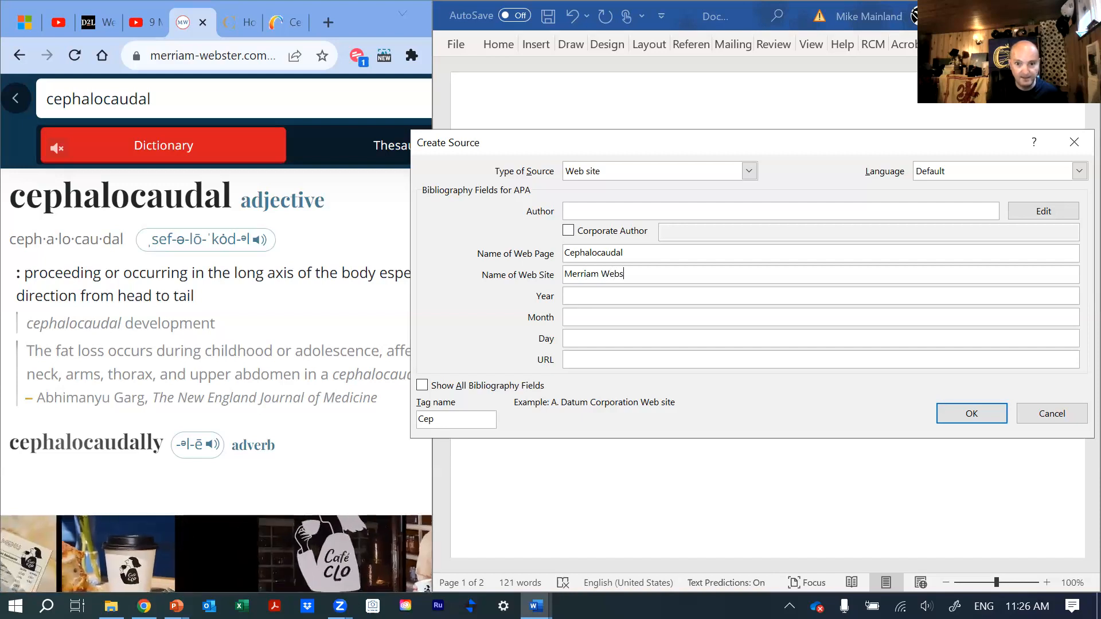
pyautogui.write('ter')
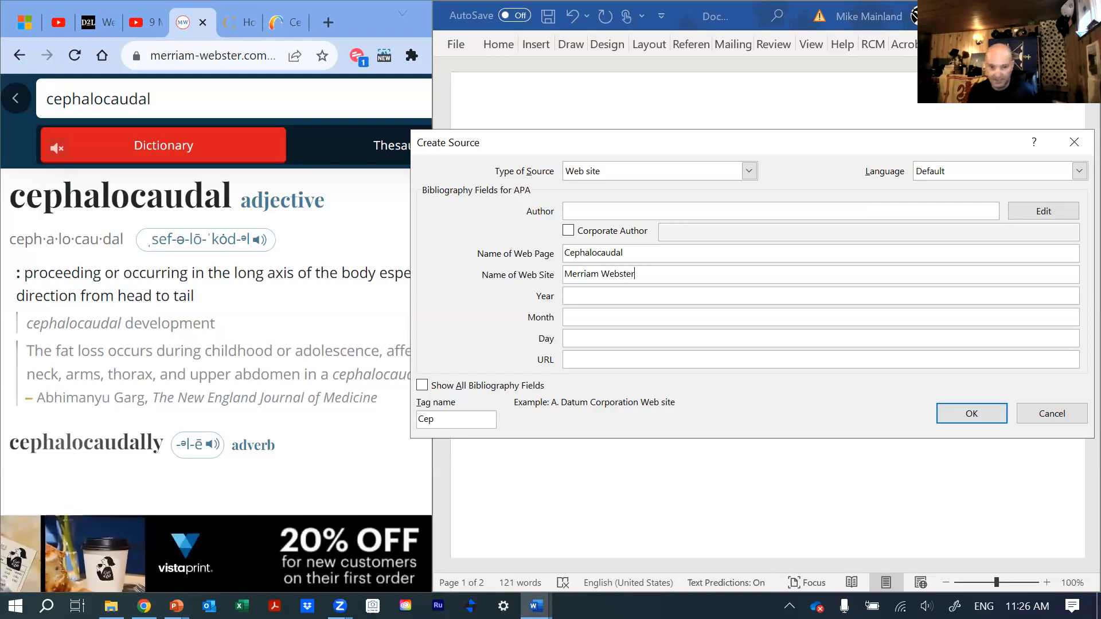
pyautogui.click(575, 296)
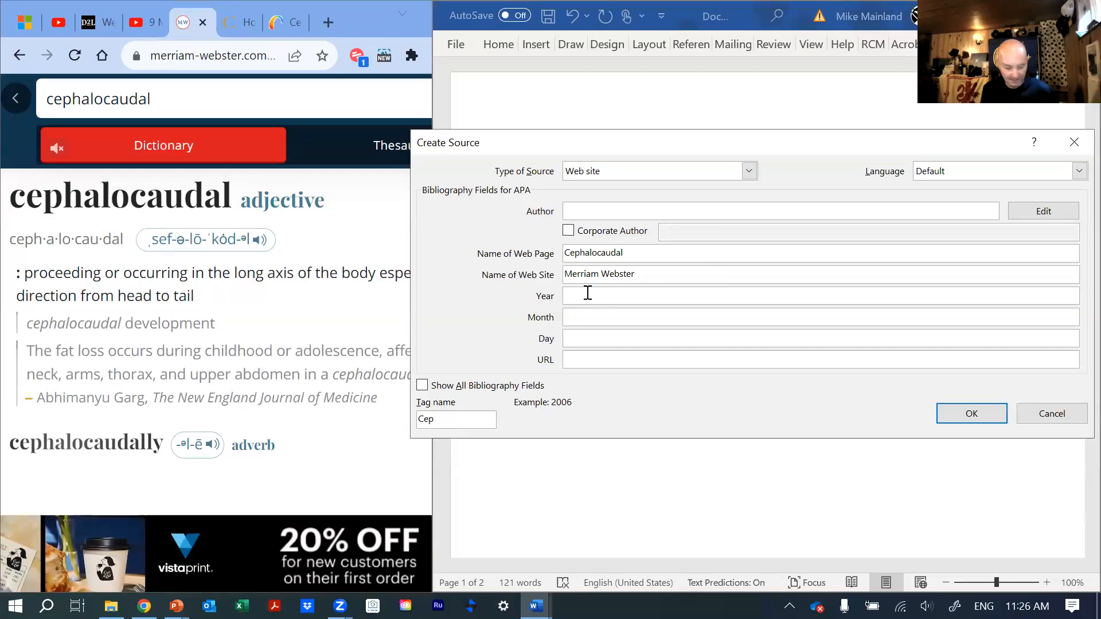
pyautogui.write('2023')
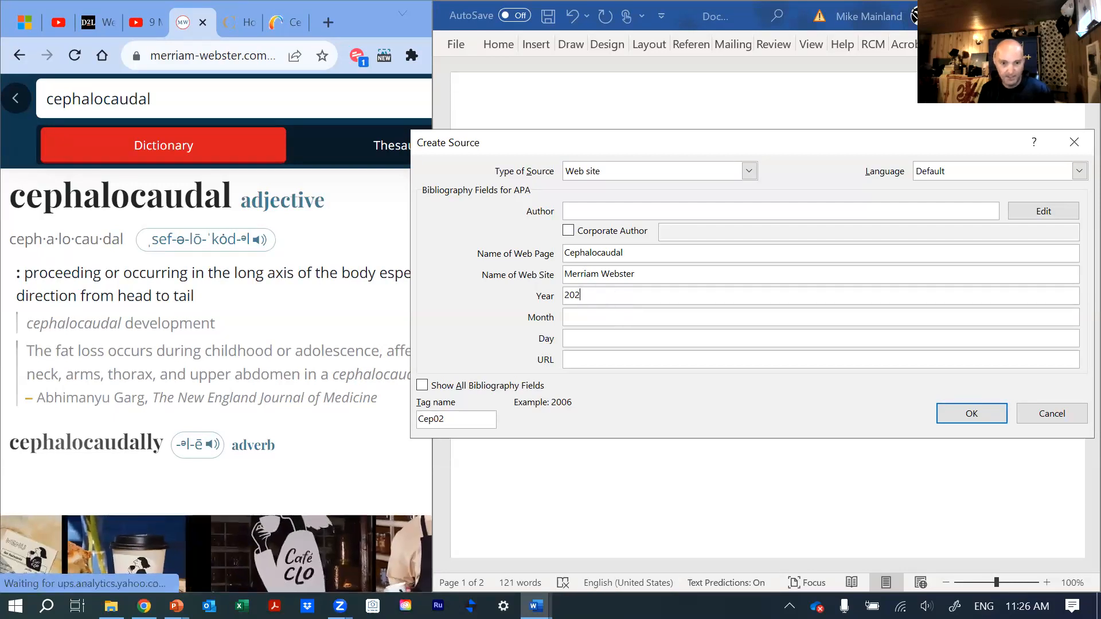
pyautogui.press('BackSpace')
pyautogui.press('BackSpace')
pyautogui.press('BackSpace')
pyautogui.press('BackSpace')
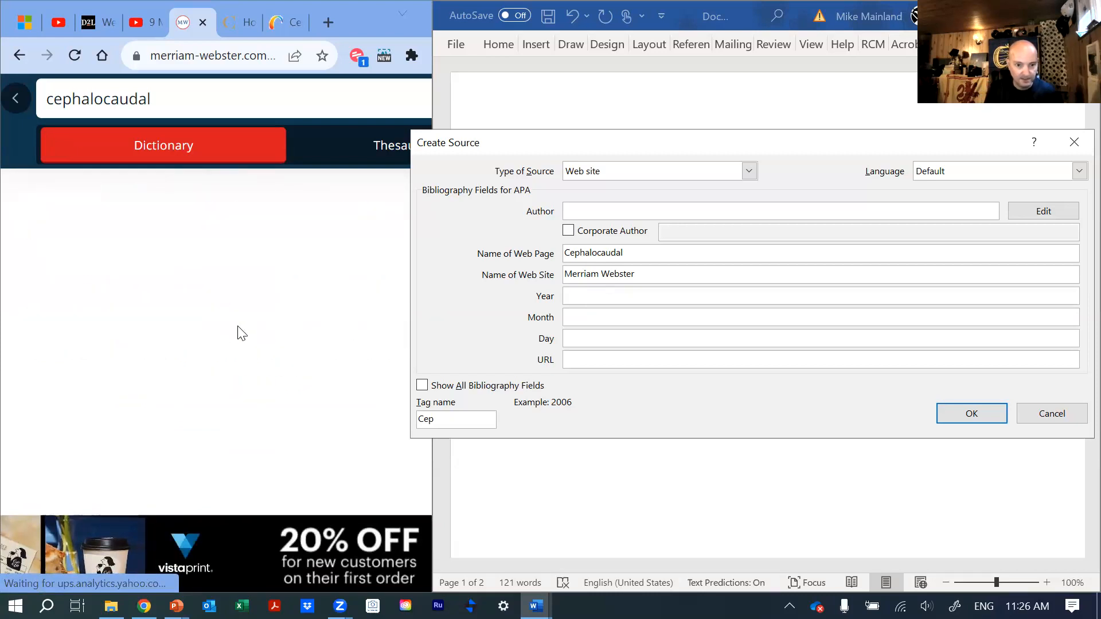
# - Copy the address of the Merriam-Webster cephalocaudal page in the browser and paste it as the source's URL
pyautogui.scroll(-10, 241, 333)
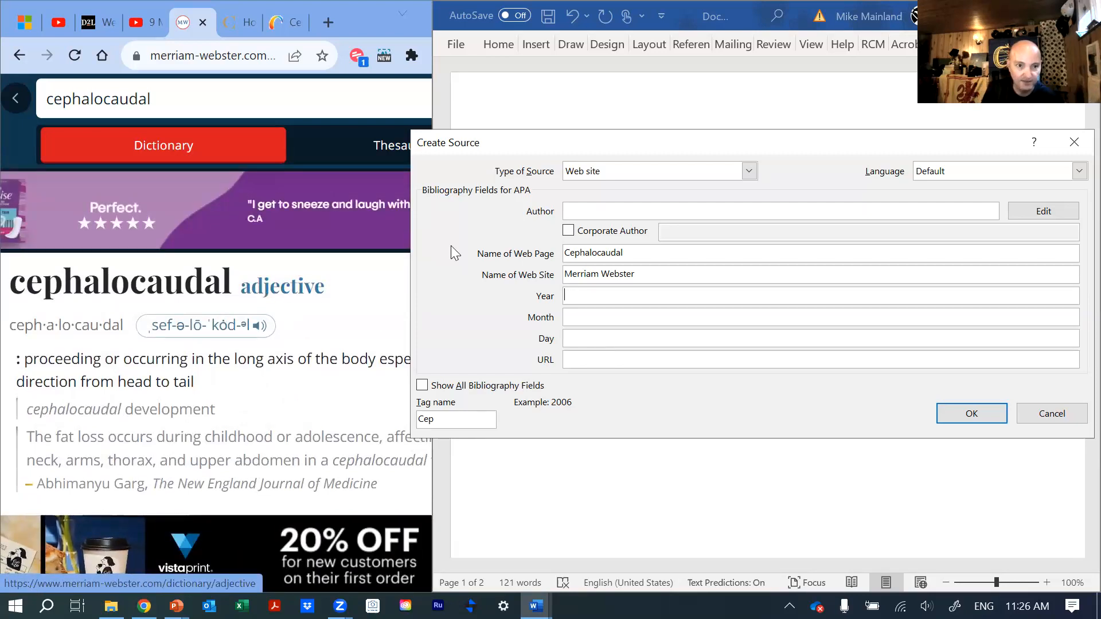
pyautogui.click(200, 57)
pyautogui.rightClick(200, 59)
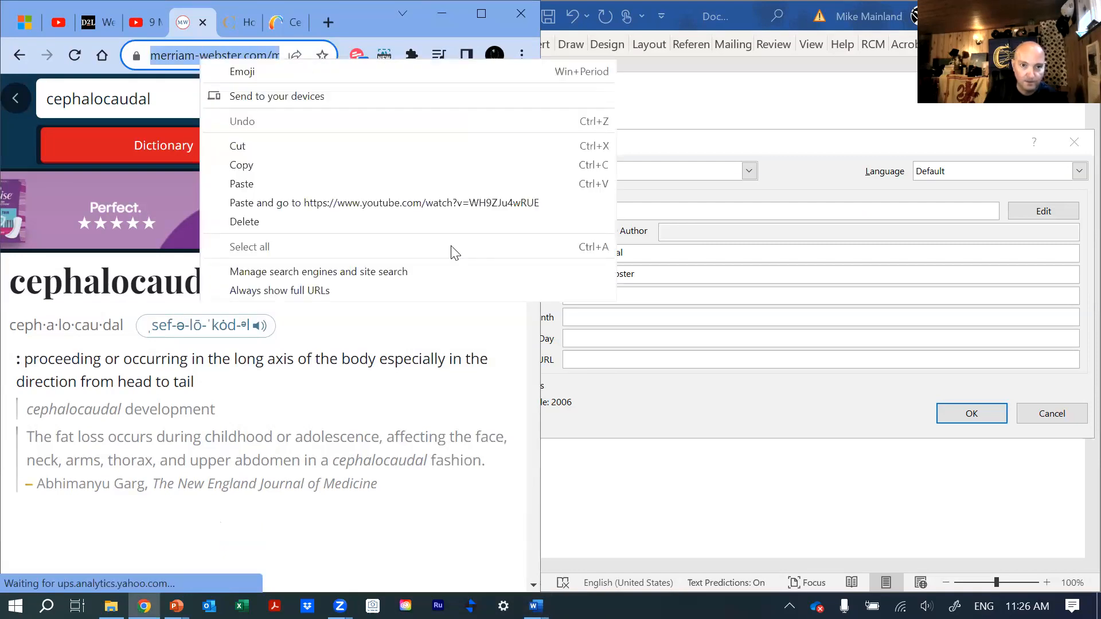
pyautogui.click(277, 97)
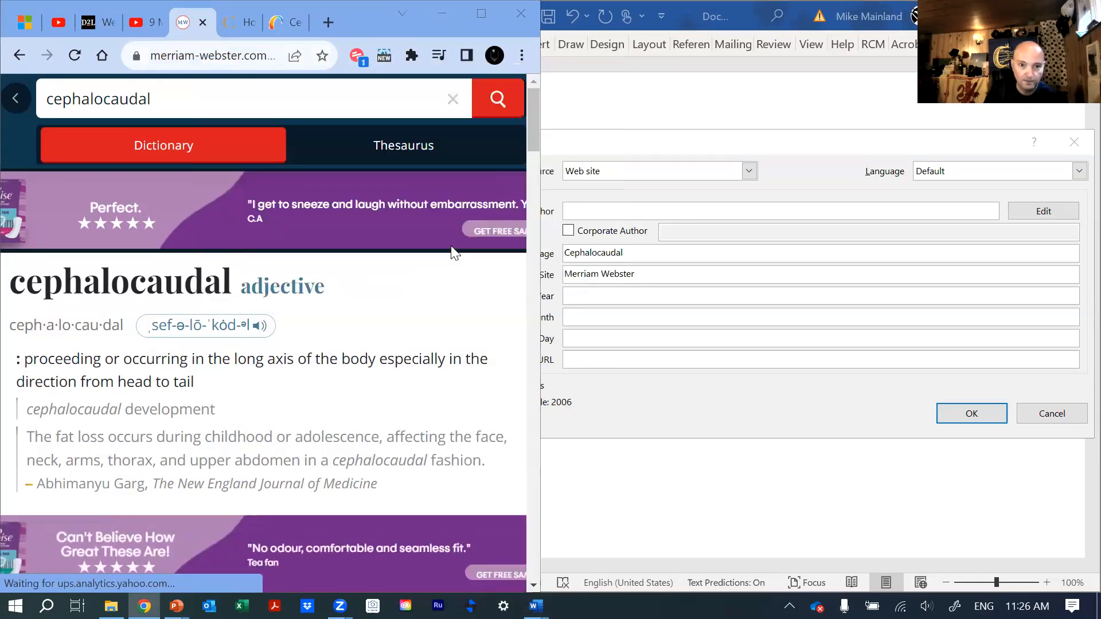
pyautogui.click(204, 57)
pyautogui.hotkey('ctrl', 'c')
pyautogui.rightClick(204, 58)
pyautogui.click(196, 55)
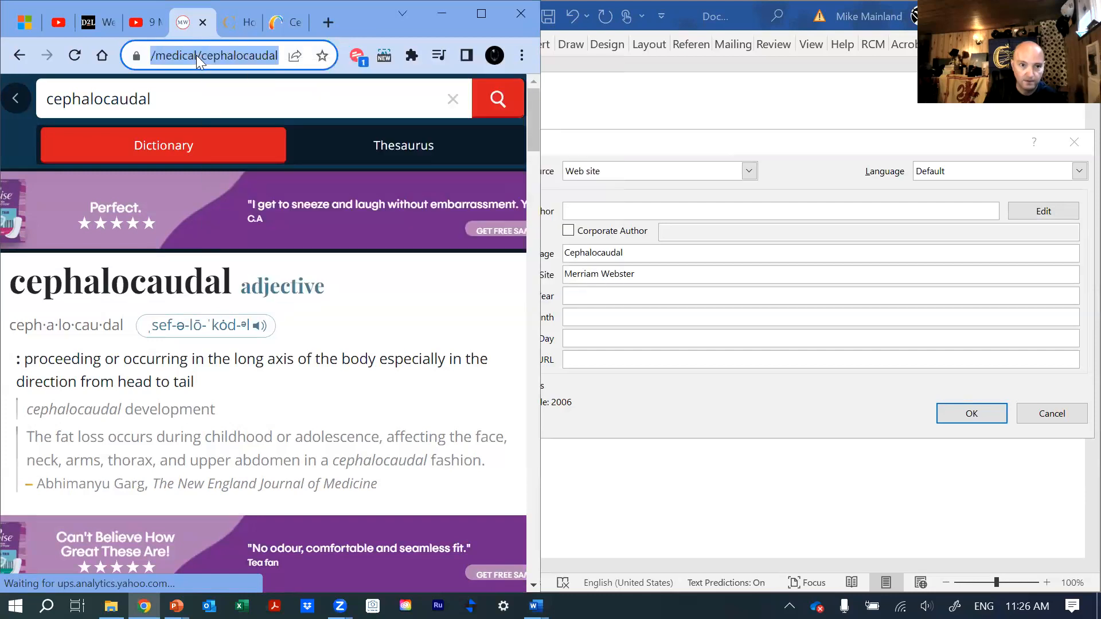
pyautogui.rightClick(196, 55)
pyautogui.click(249, 163)
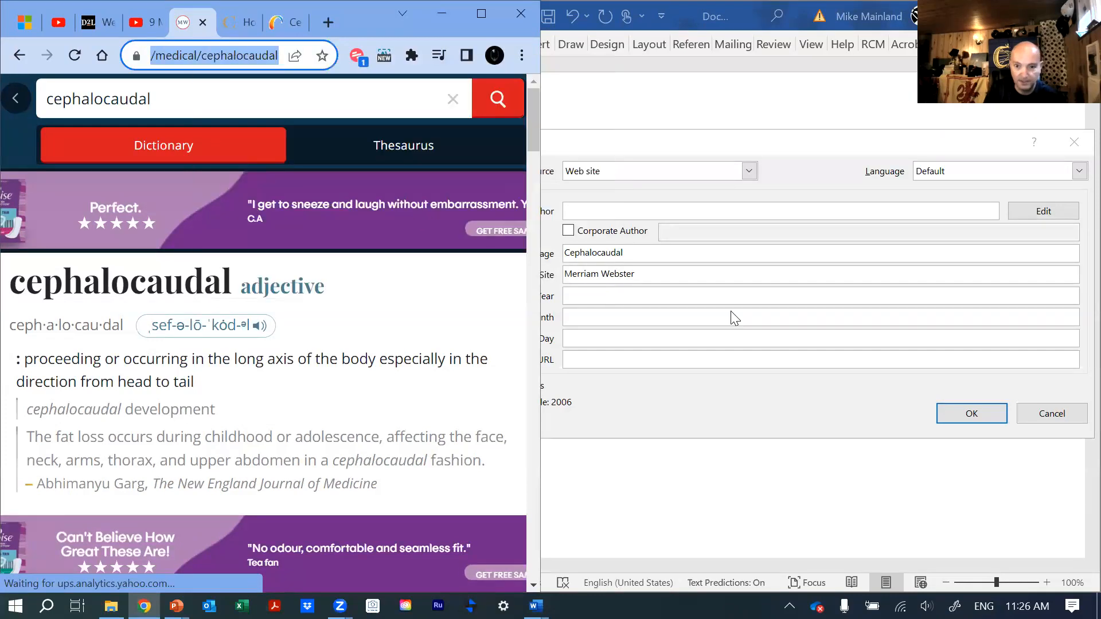
pyautogui.click(595, 360)
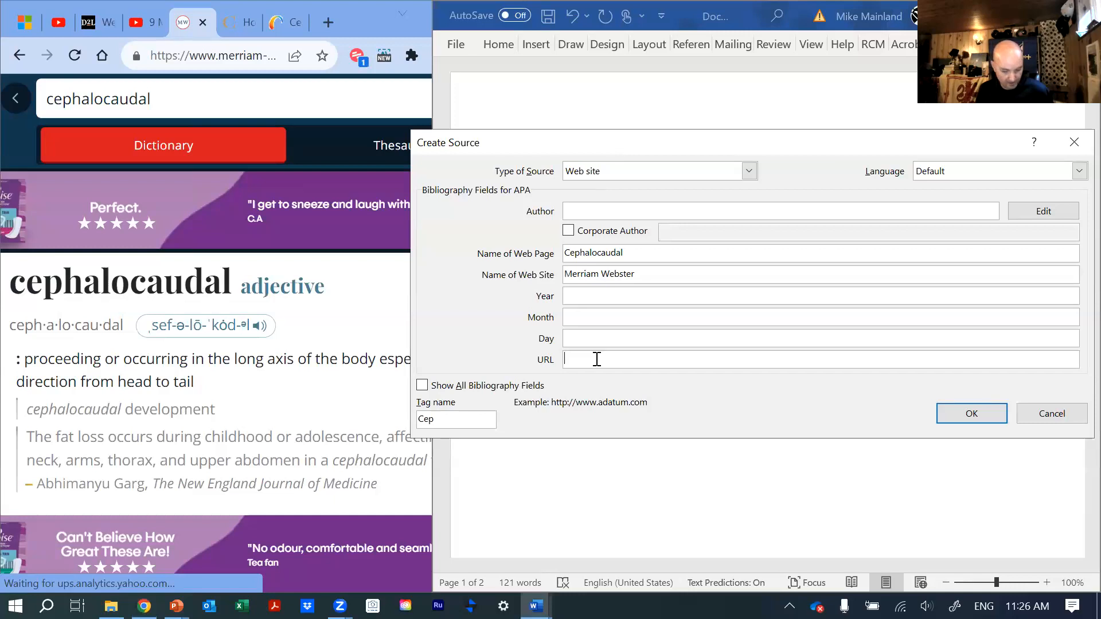
pyautogui.hotkey('ctrl', 'v')
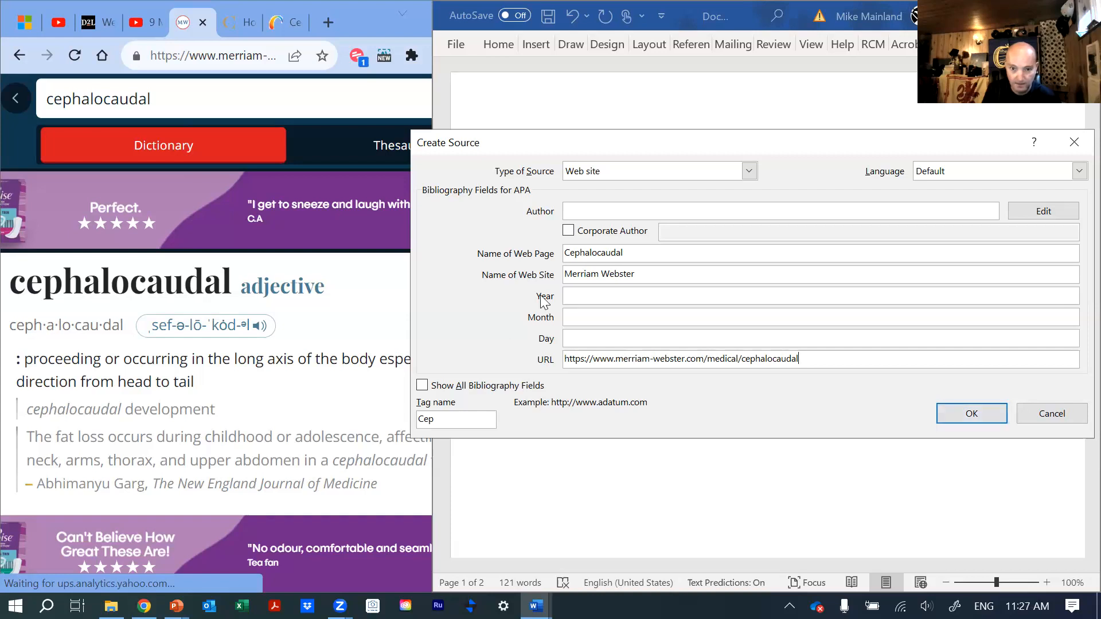
# - Date the source 2023, October, day 3, and save it to insert the in-text citation
pyautogui.click(600, 295)
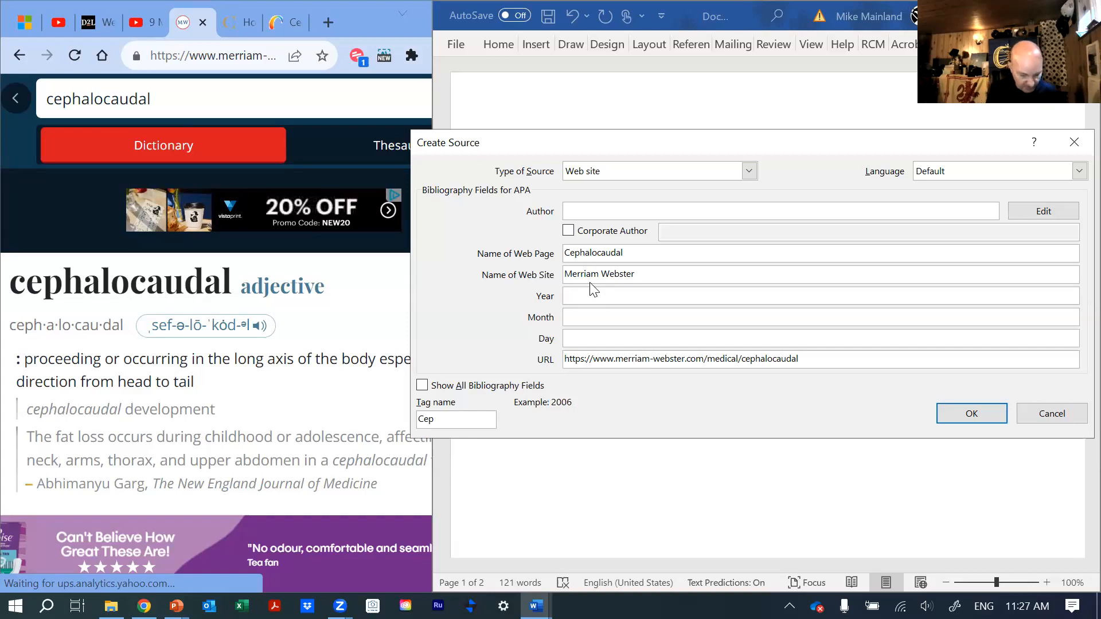
pyautogui.write('2023')
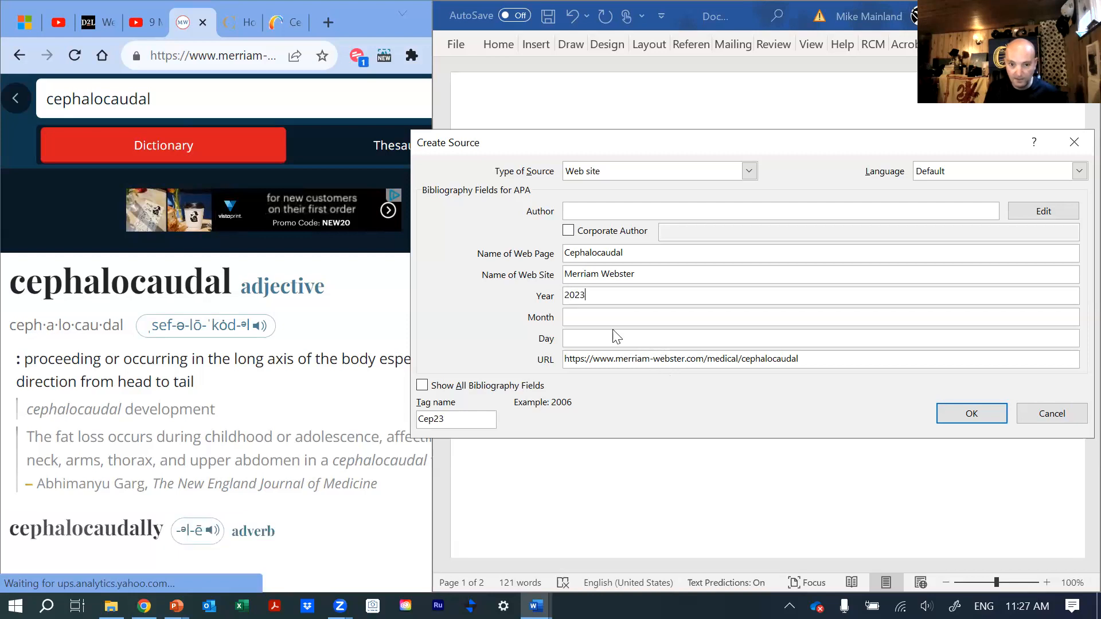
pyautogui.click(600, 316)
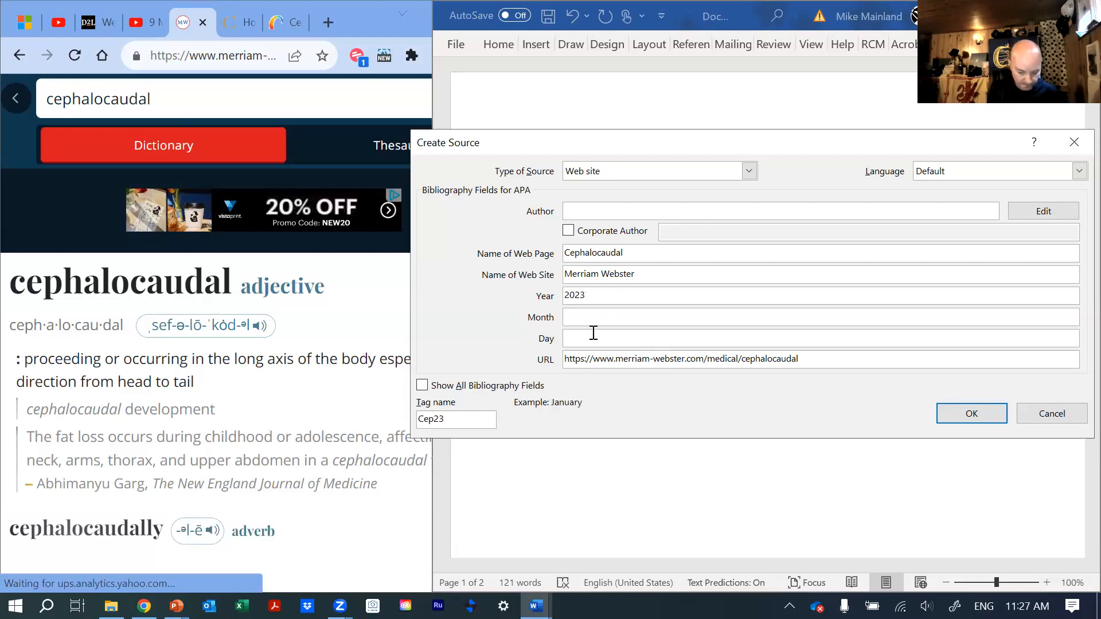
pyautogui.write('October')
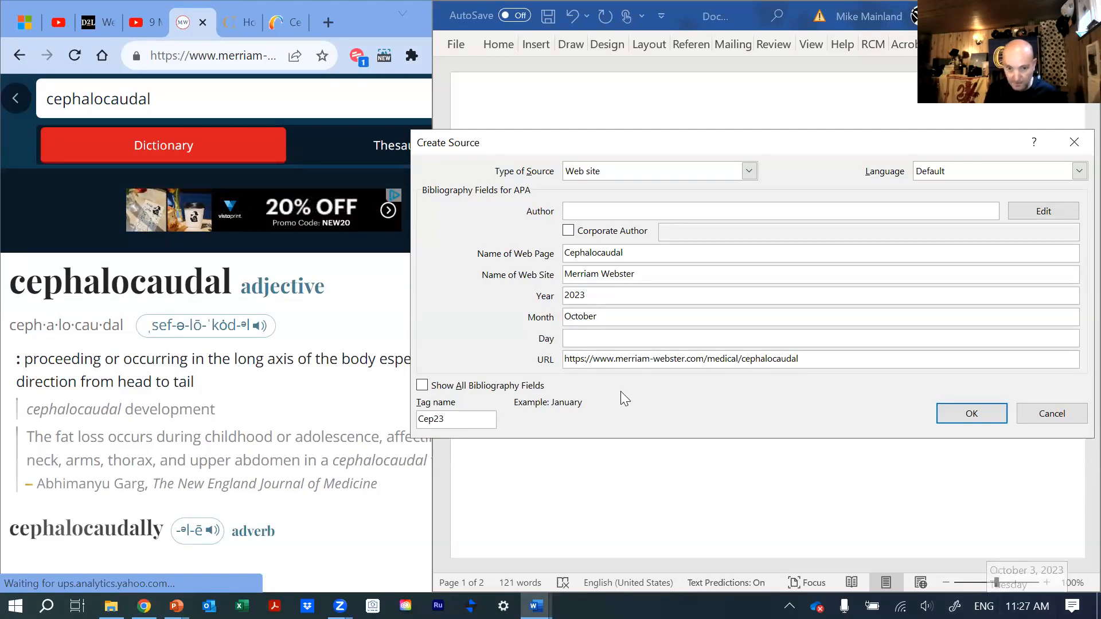
pyautogui.click(584, 340)
pyautogui.write('9')
pyautogui.click(972, 414)
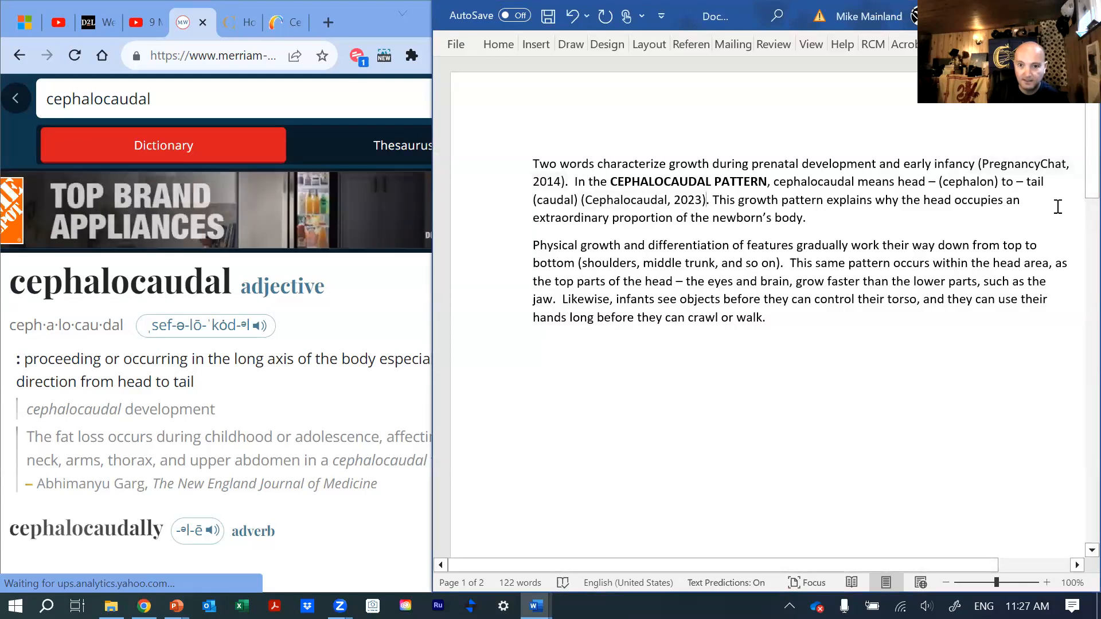
# - Update the References bibliography on the second page to include the new source, and return to the first page's text
pyautogui.scroll(-8, 670, 287)
pyautogui.scroll(-6, 661, 293)
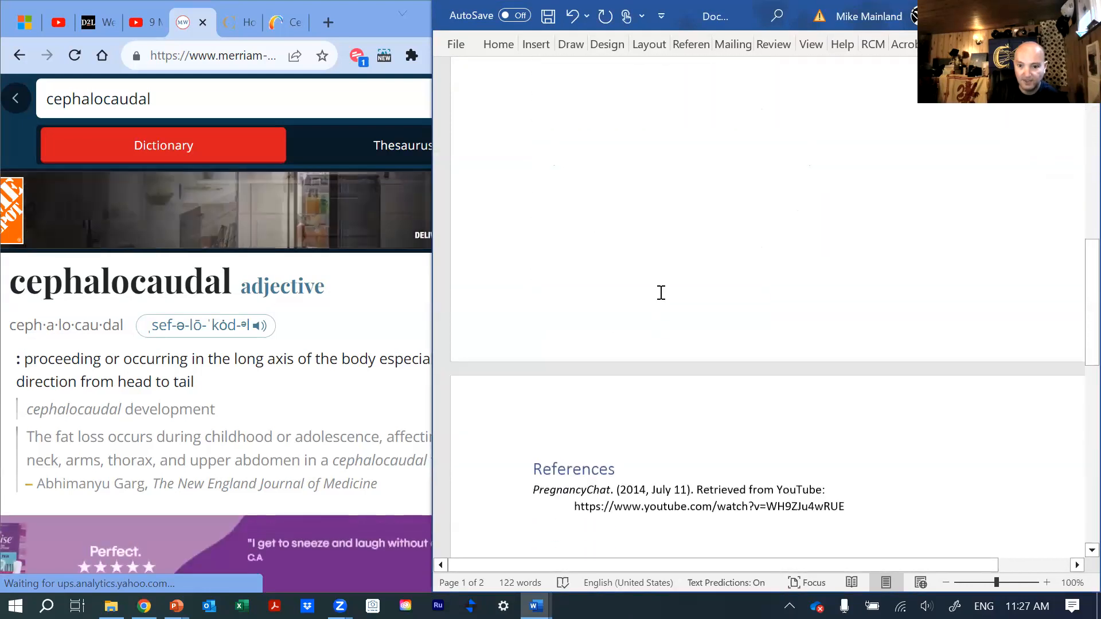
pyautogui.click(570, 221)
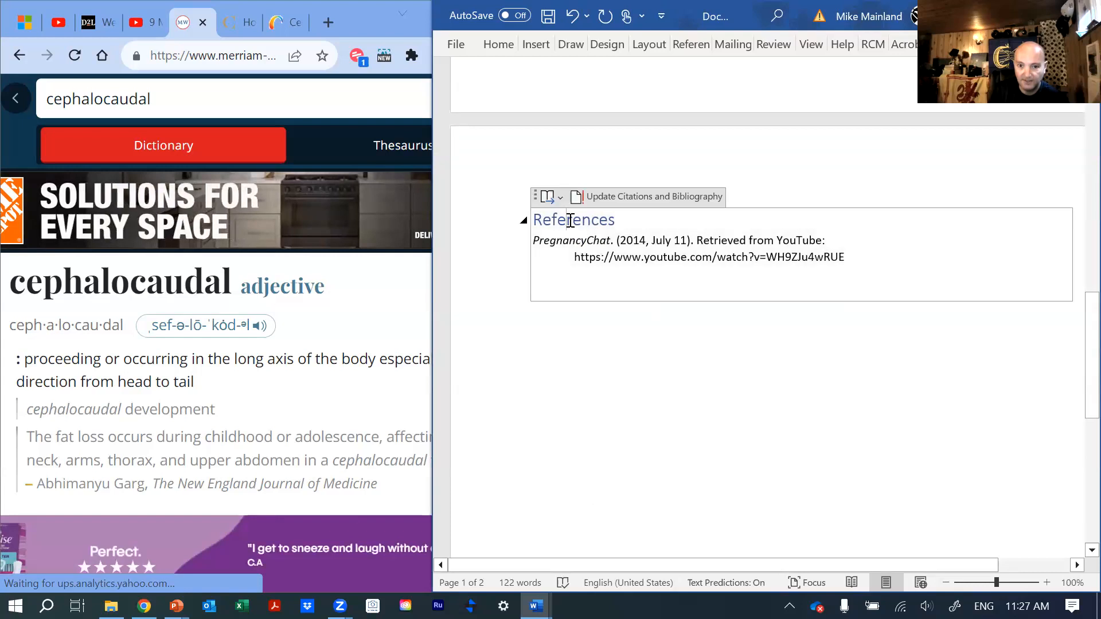
pyautogui.click(591, 199)
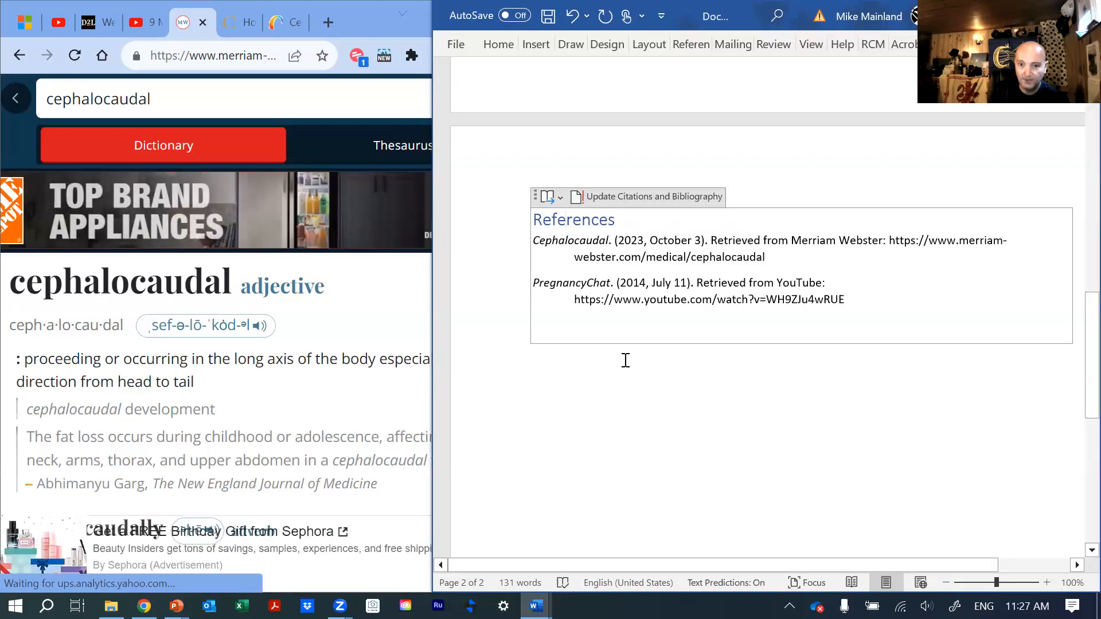
pyautogui.scroll(10, 620, 311)
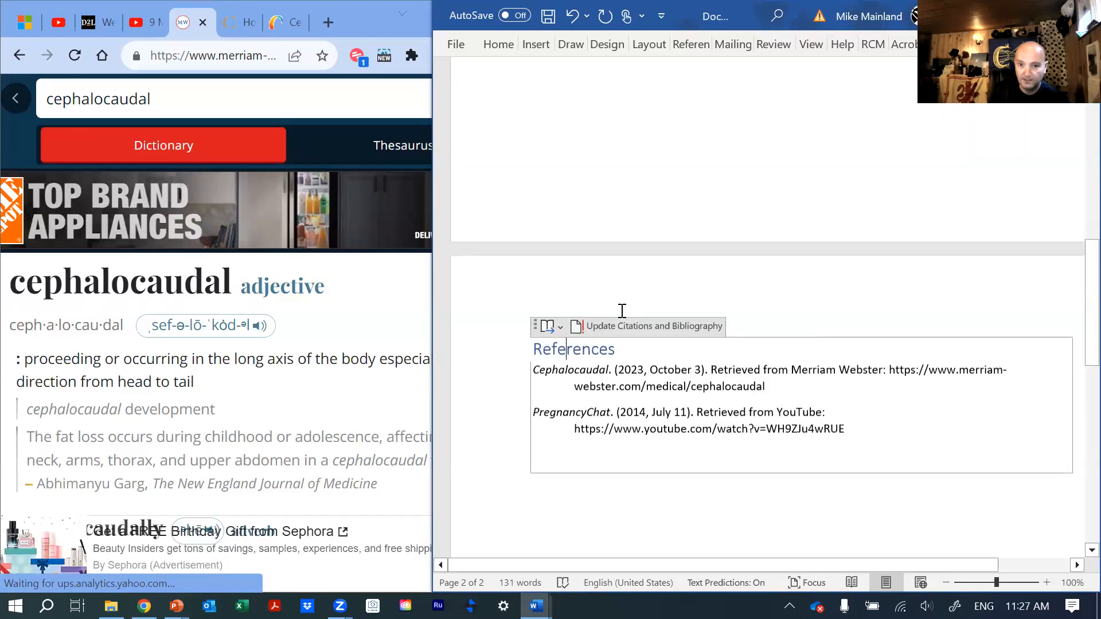
pyautogui.scroll(3, 611, 325)
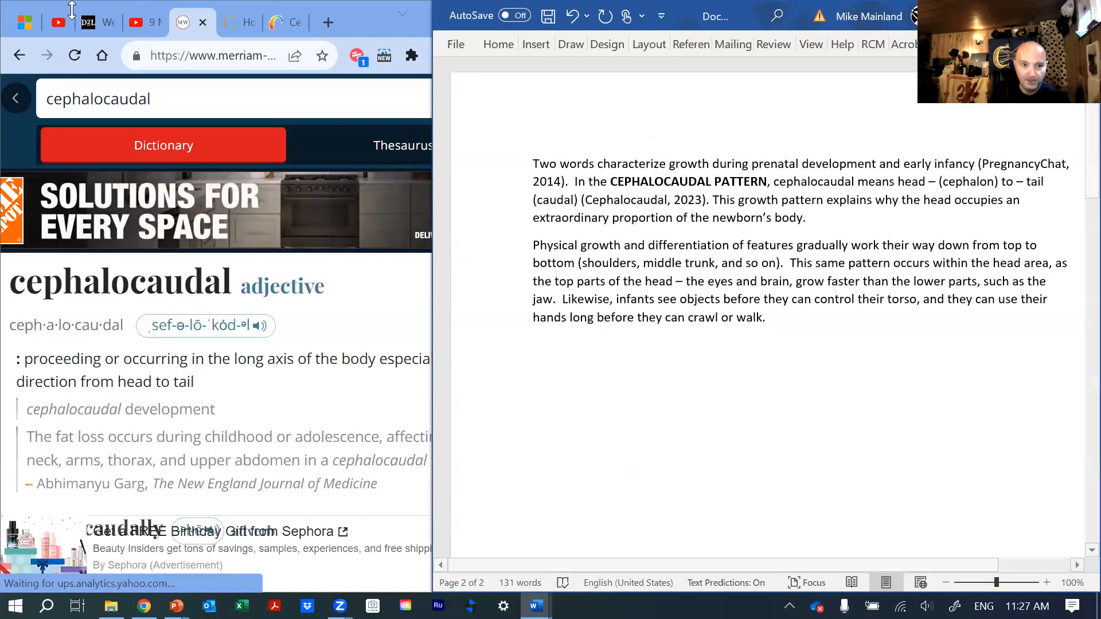
# - Switch to the college library search in the browser and go back from the neonatal jaundice article to the results list
pyautogui.click(238, 16)
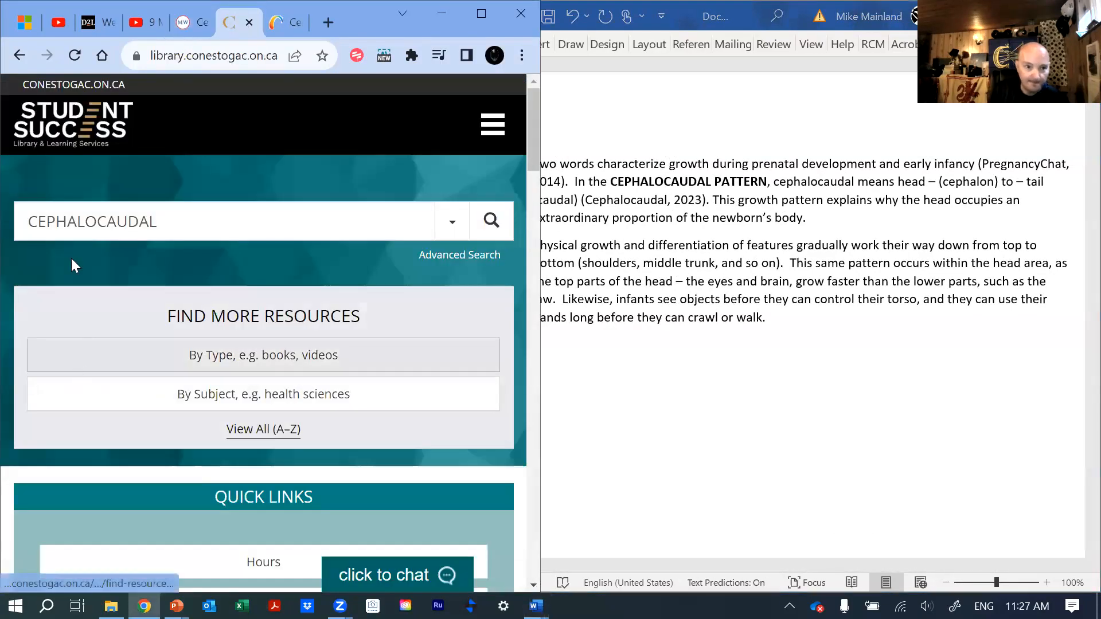
pyautogui.hotkey('ctrl', 'Tab')
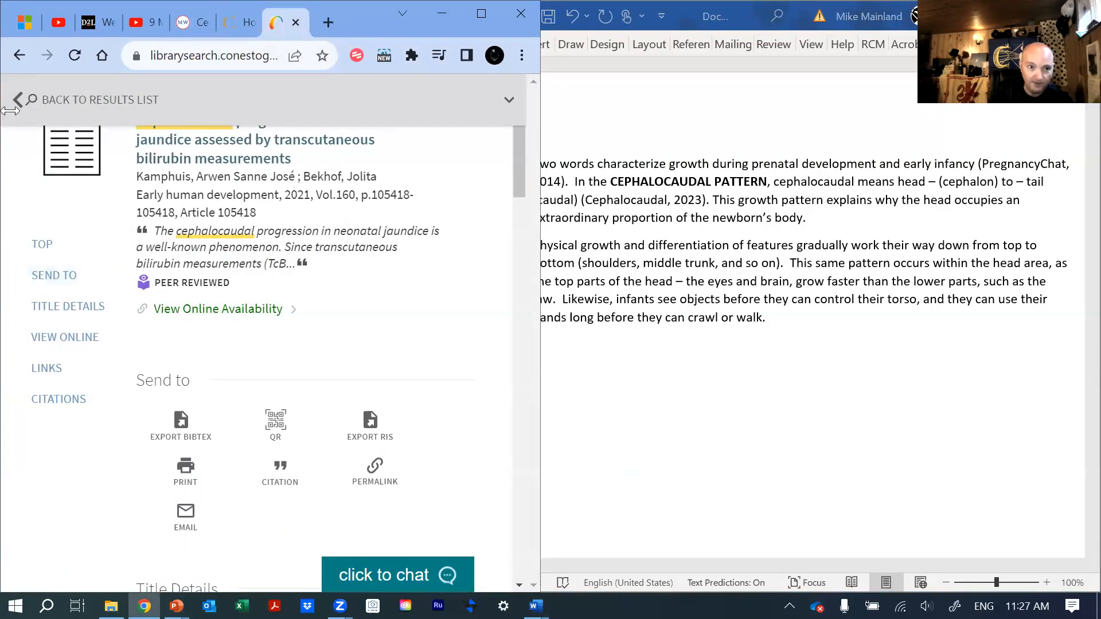
pyautogui.click(11, 95)
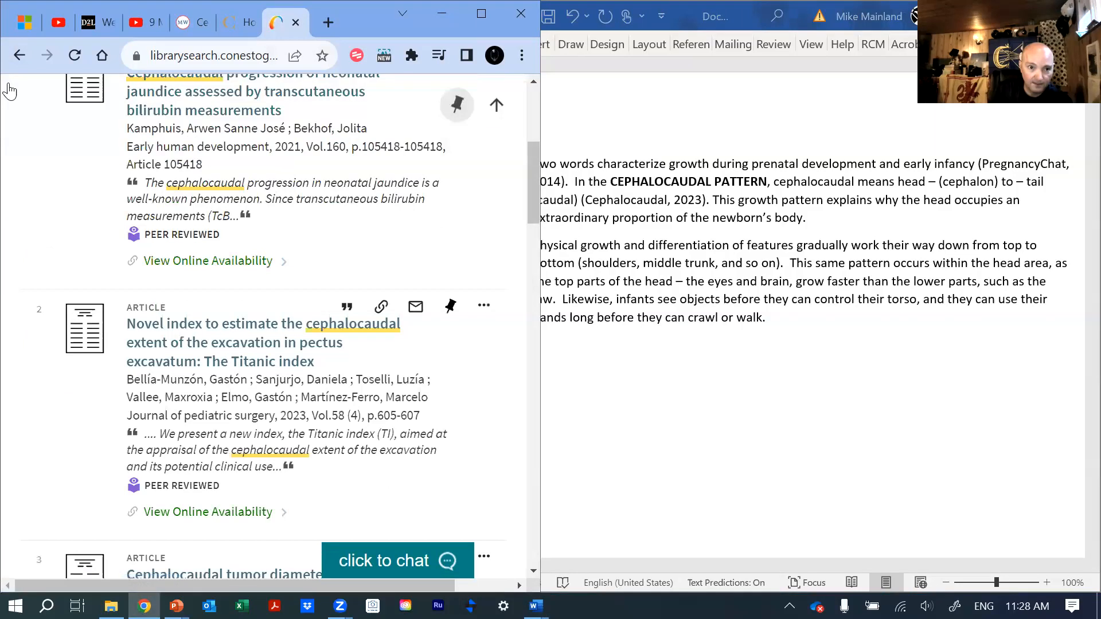
# - Look over the library results for CEPHALOCAUDAL and open the record of the neonatal jaundice article
pyautogui.hotkey('ctrl', 'shift', 'Tab')
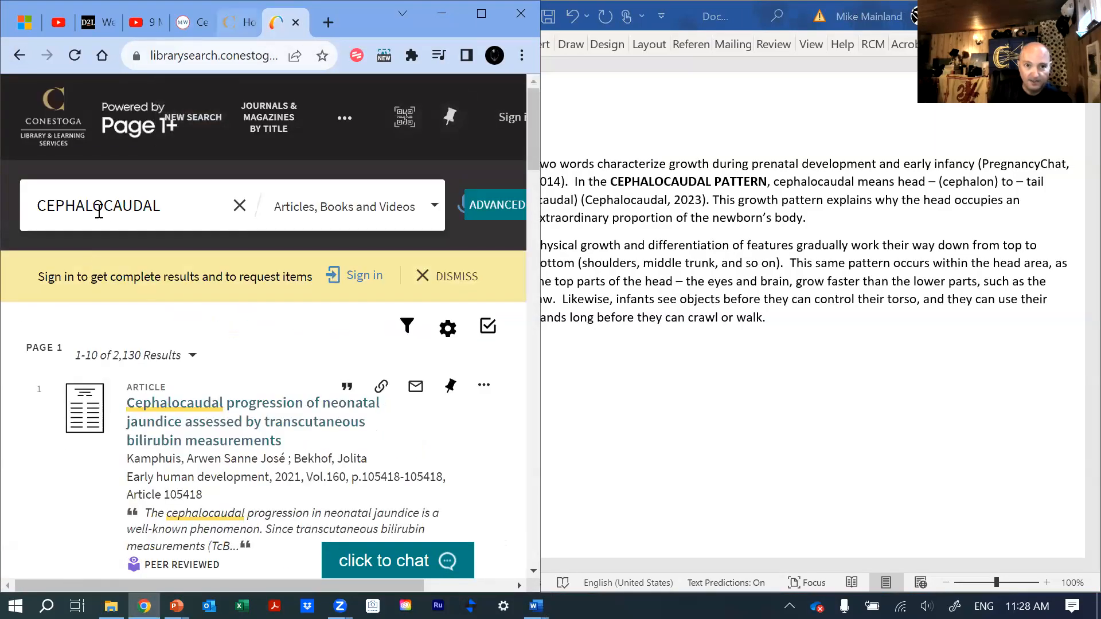
pyautogui.click(277, 21)
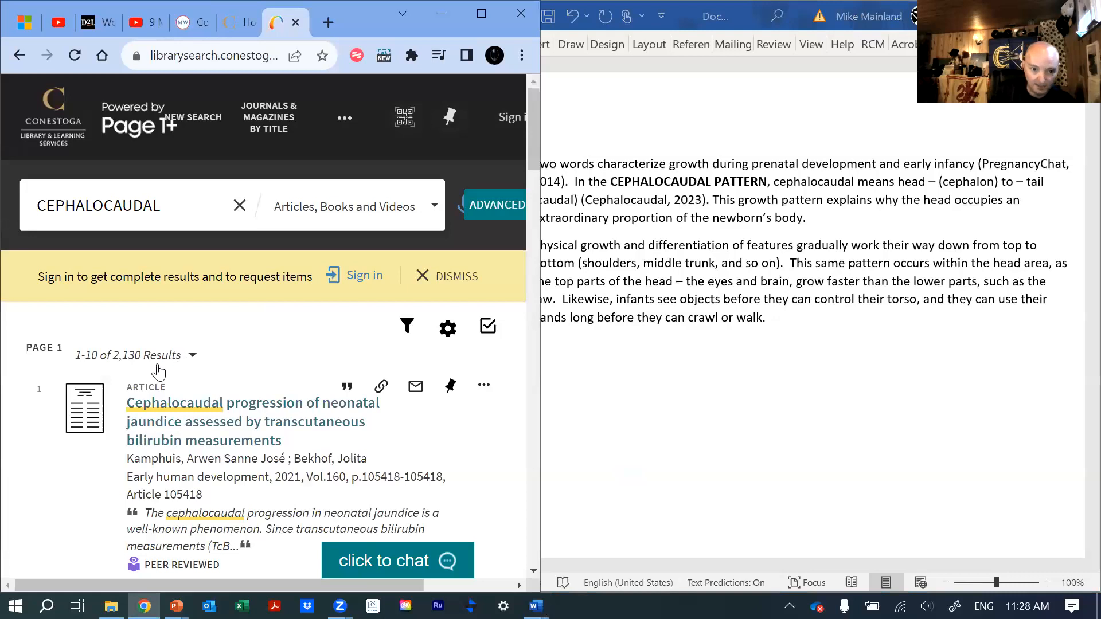
pyautogui.scroll(-3, 143, 386)
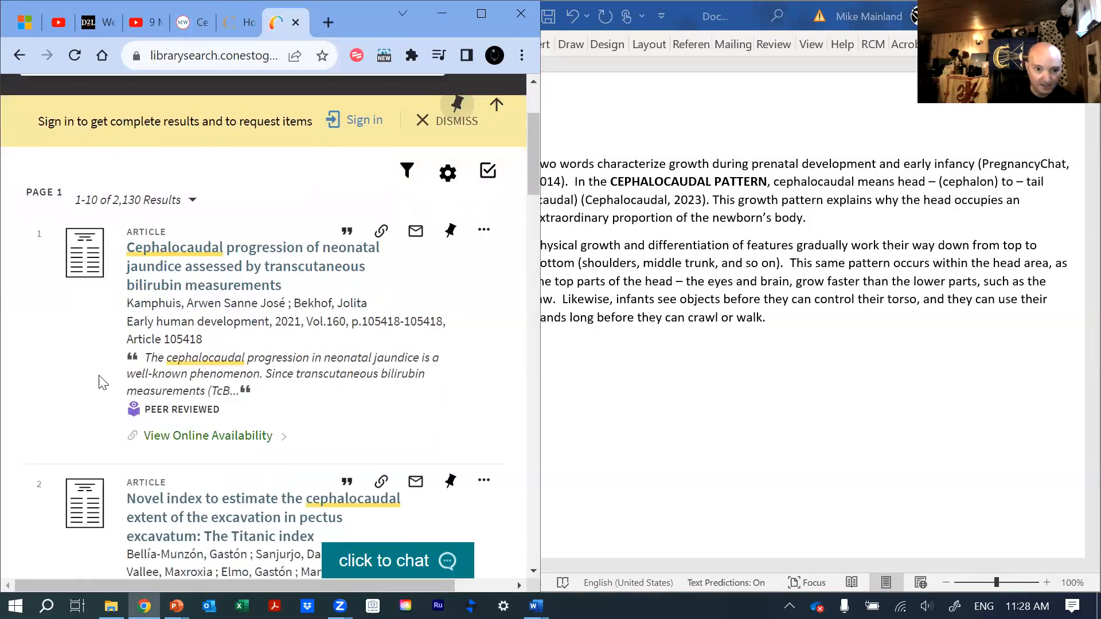
pyautogui.scroll(-8, 102, 382)
pyautogui.scroll(9, 101, 384)
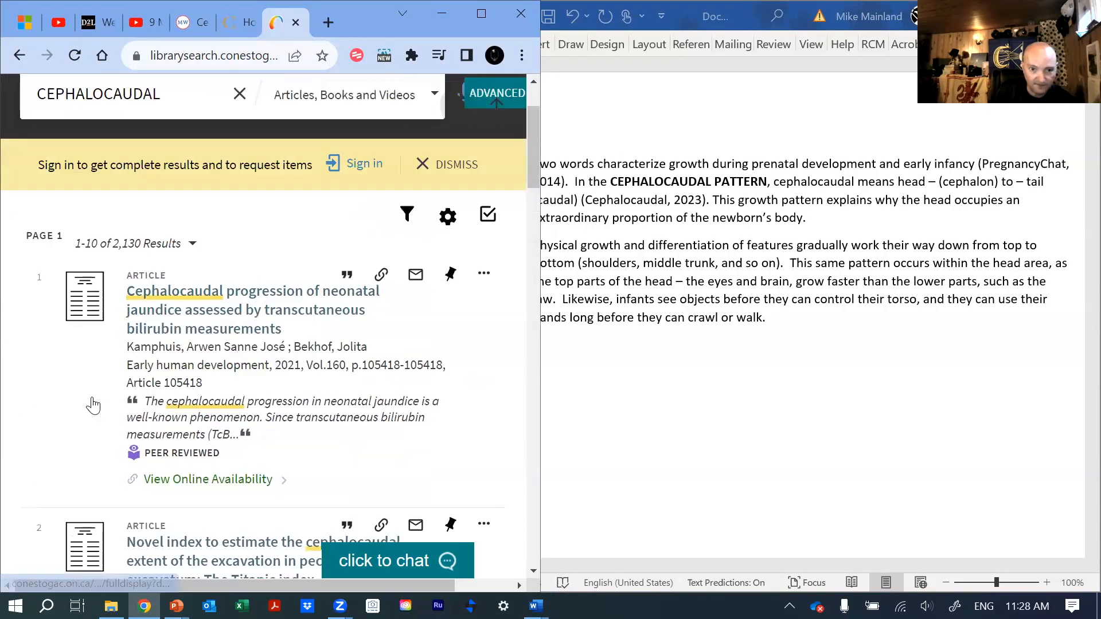
pyautogui.scroll(2, 93, 406)
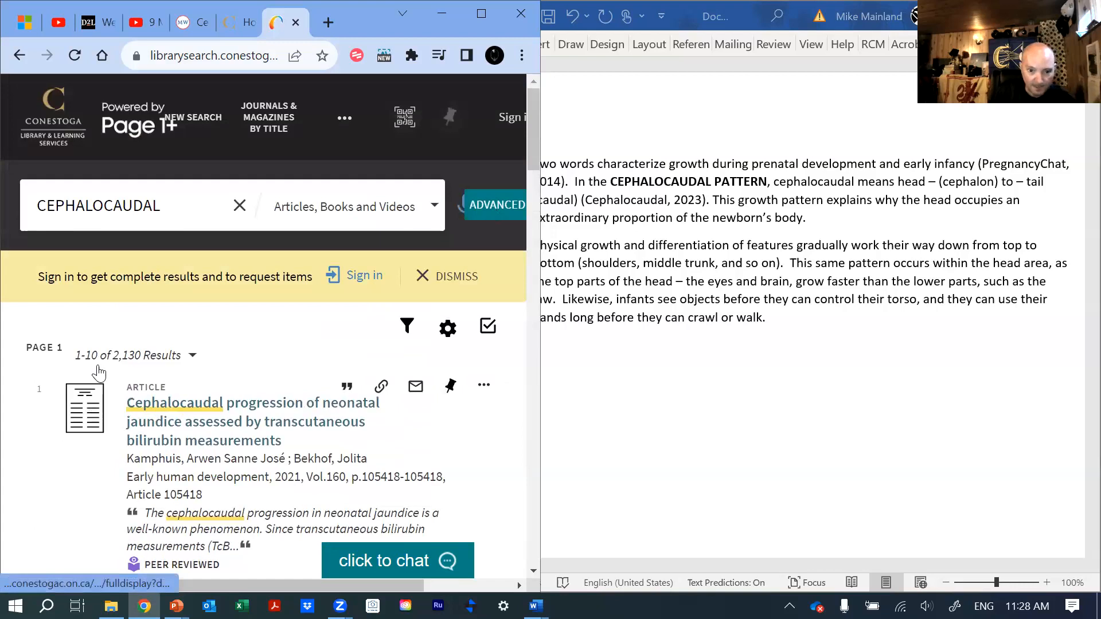
pyautogui.click(226, 426)
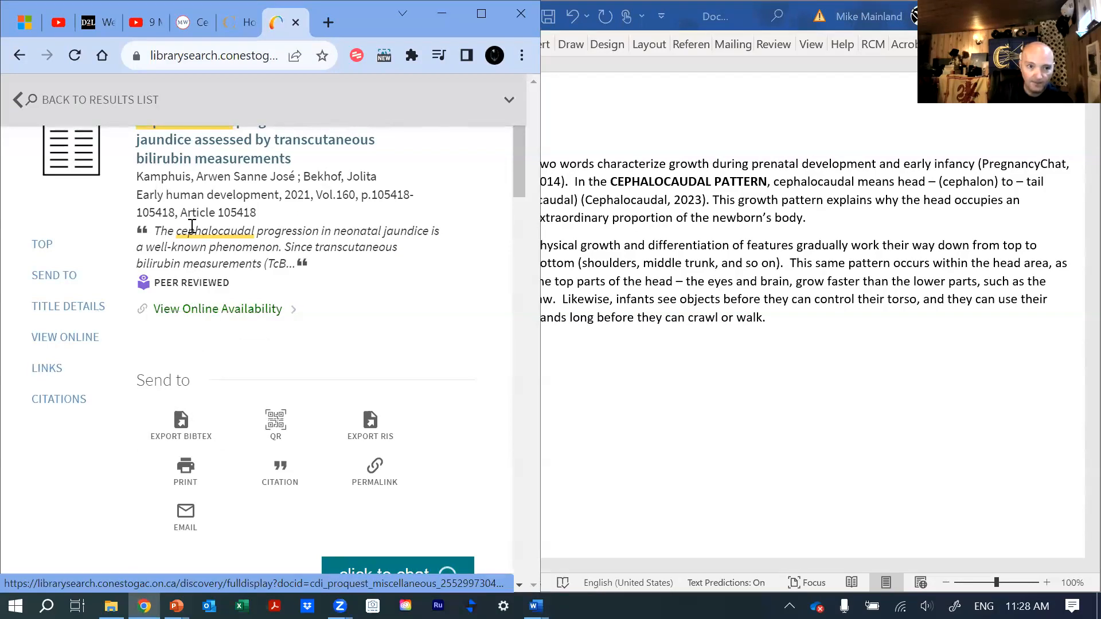
# - Arrange the browser with the article record and the Word document side by side, giving the browser the wider share
pyautogui.click(580, 220)
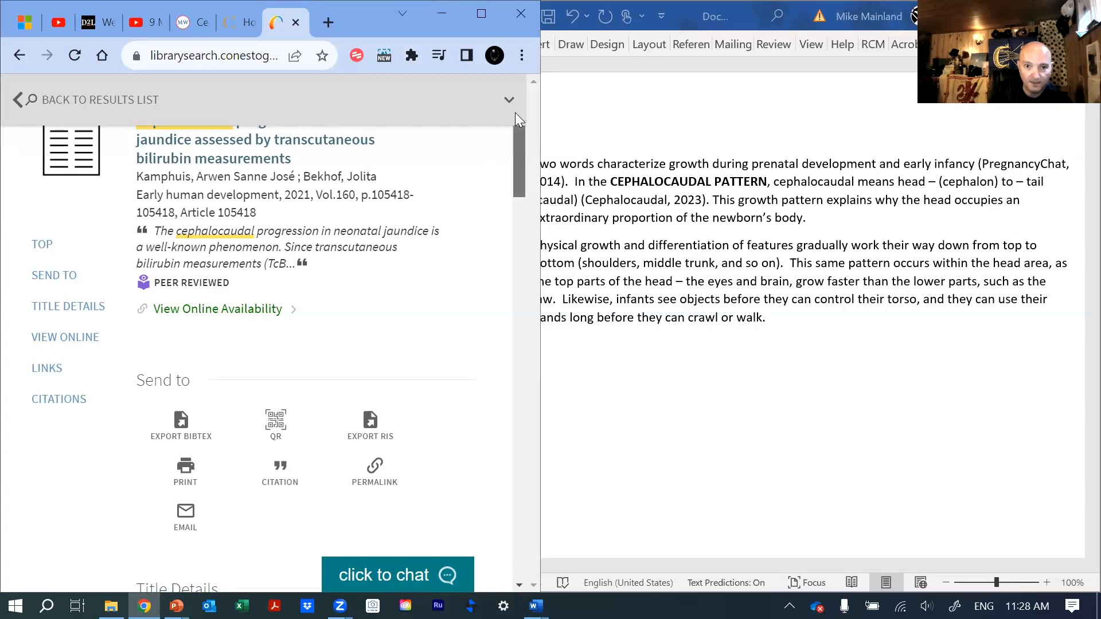
pyautogui.scroll(-4, 409, 235)
pyautogui.scroll(4, 398, 232)
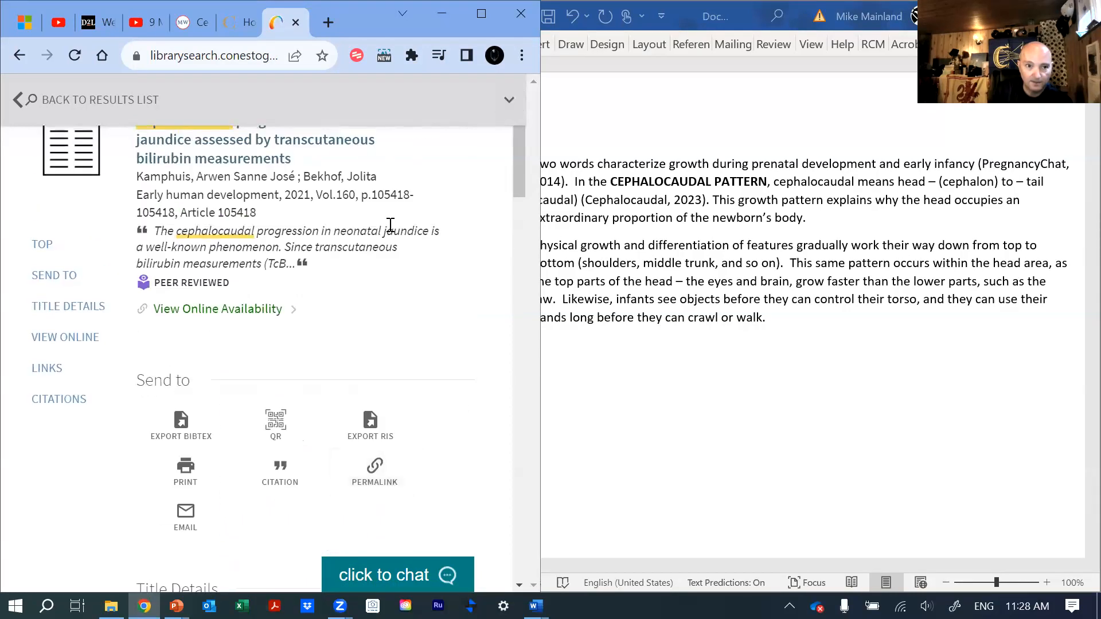
pyautogui.click(489, 12)
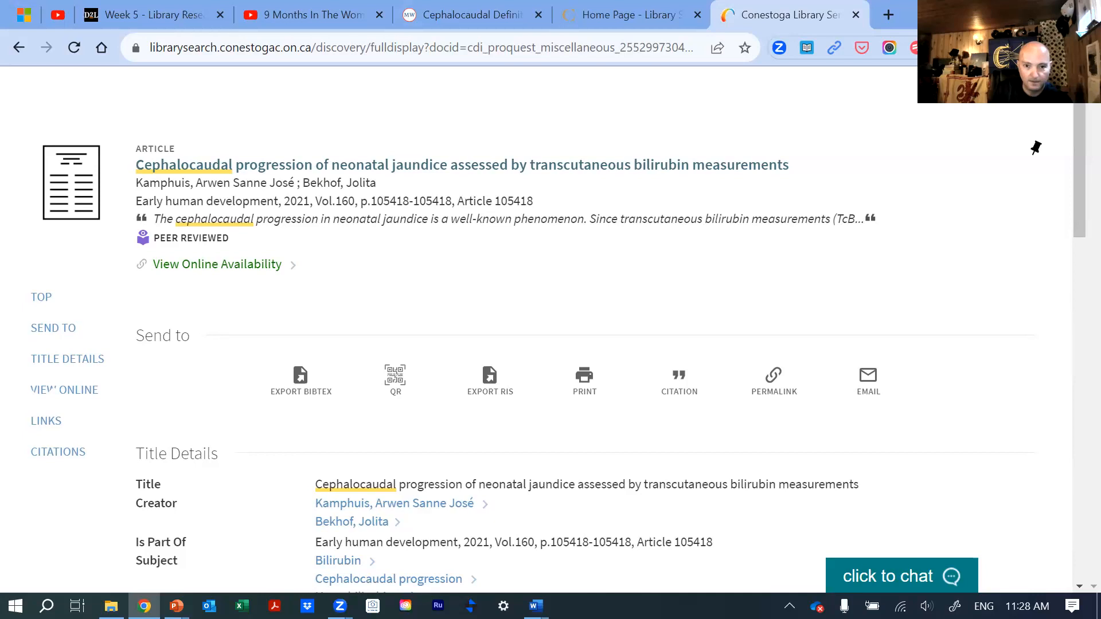
pyautogui.press('super+Left')
pyautogui.click(674, 118)
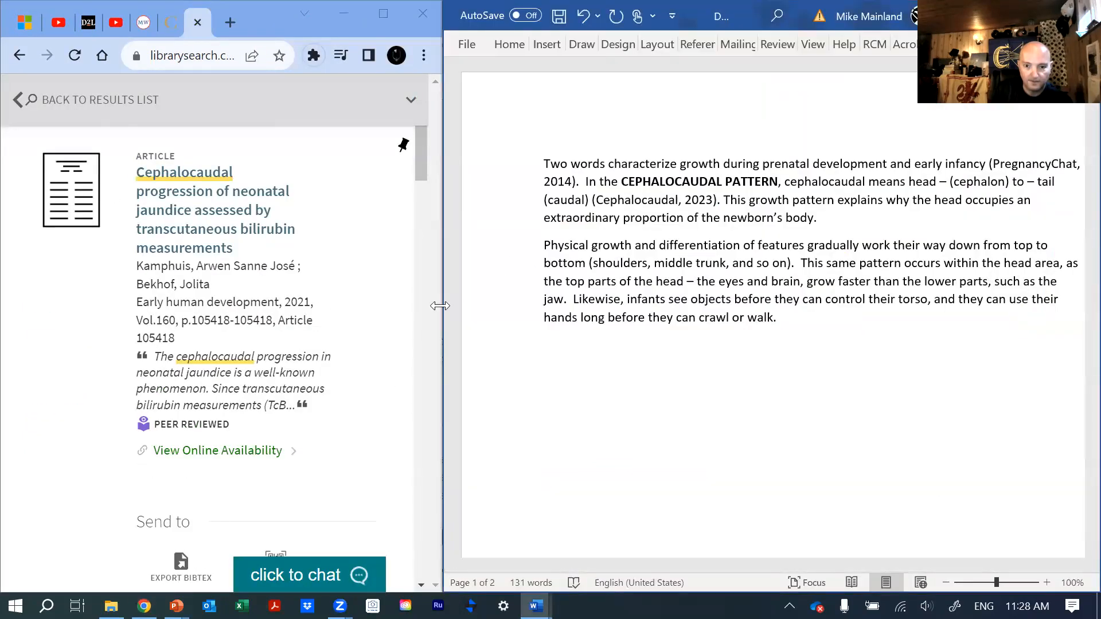
pyautogui.moveTo(440, 306); pyautogui.dragTo(417, 283)
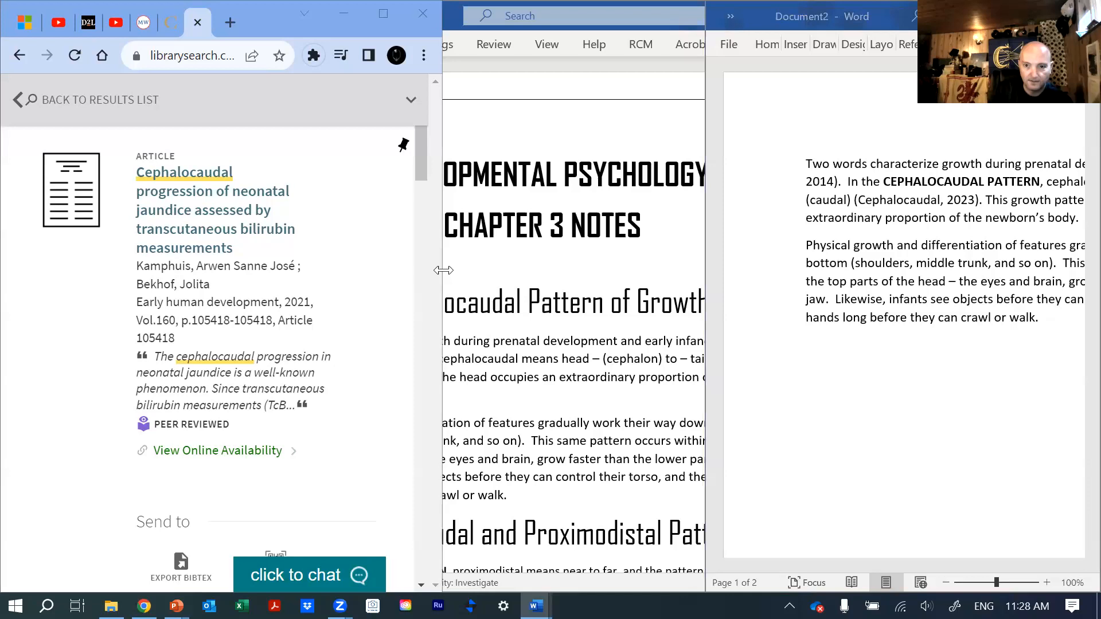
pyautogui.moveTo(444, 270); pyautogui.dragTo(654, 271)
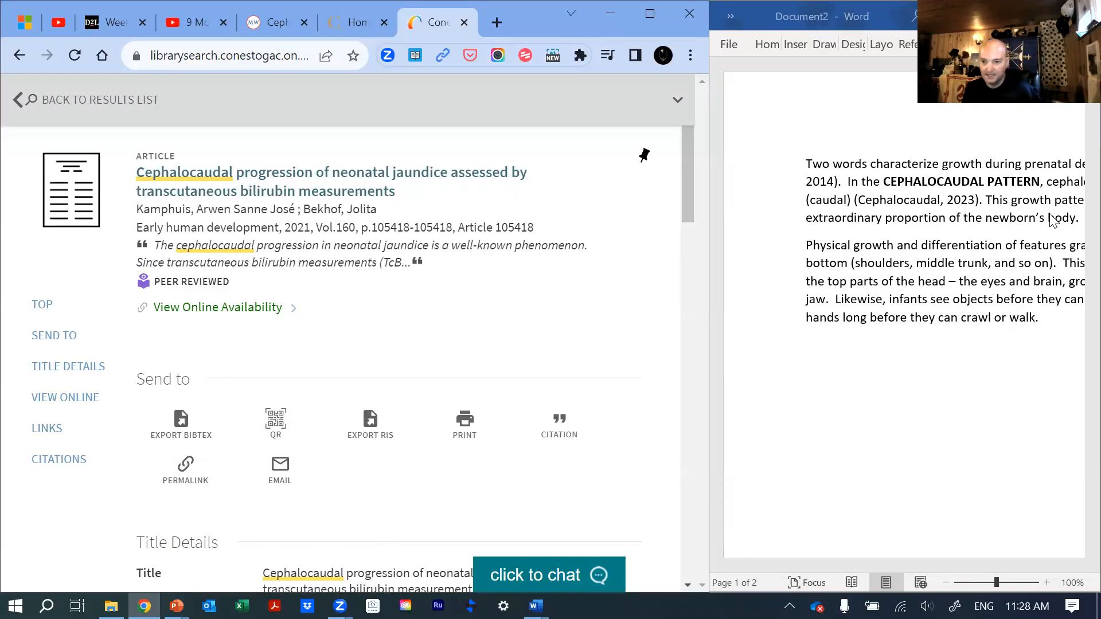
# - Insert the existing PregnancyChat (2014) citation after "jaw" in the second paragraph of the Word document
pyautogui.click(828, 300)
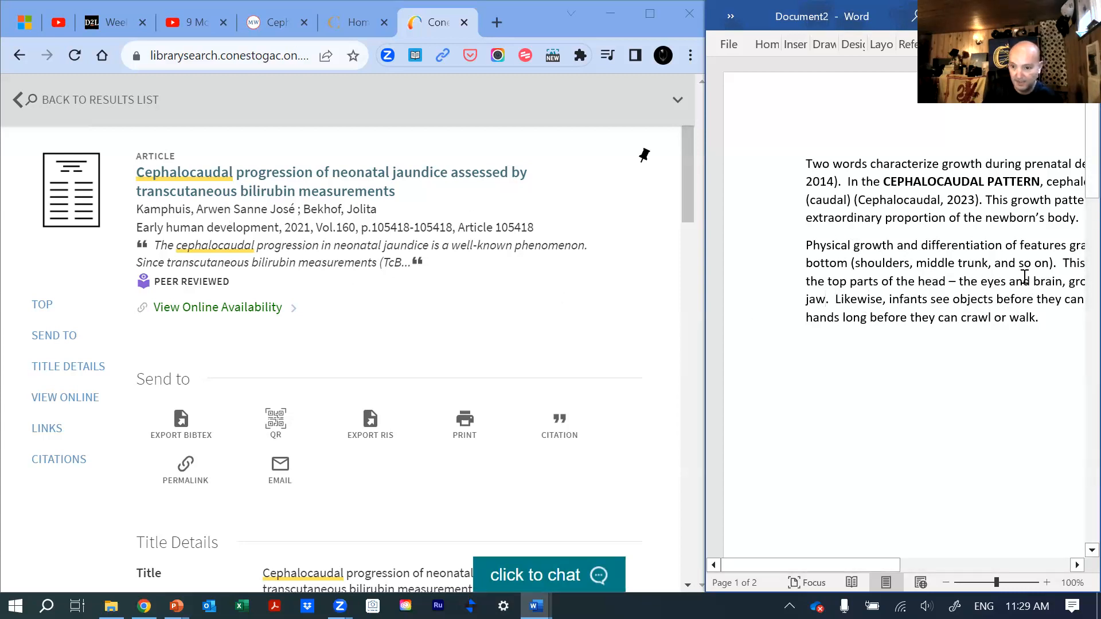
pyautogui.click(908, 44)
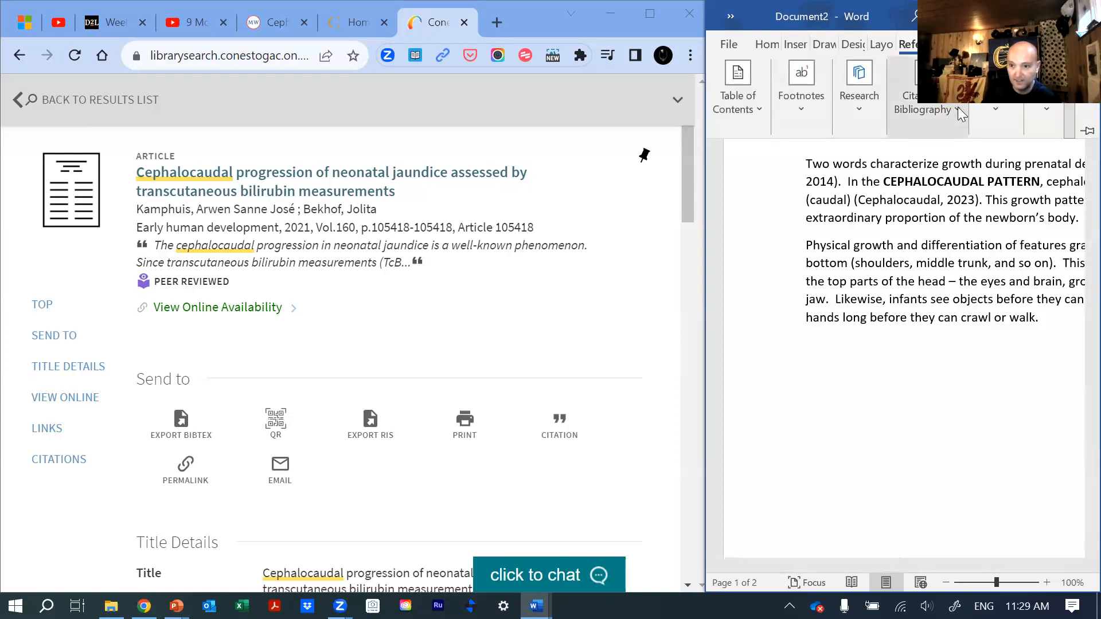
pyautogui.click(957, 108)
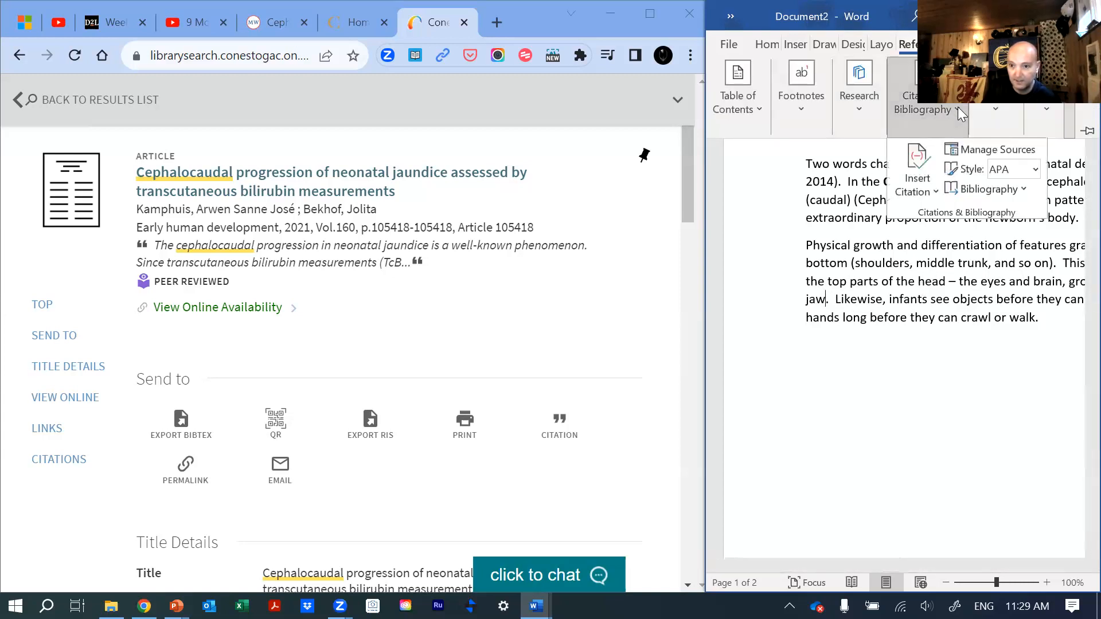
pyautogui.click(919, 168)
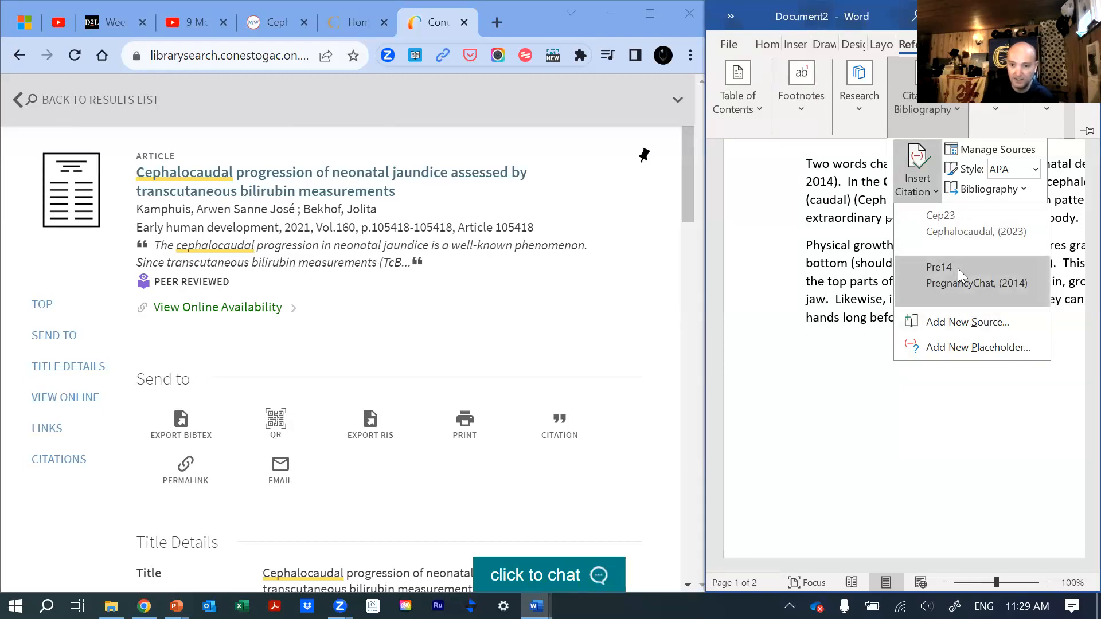
pyautogui.click(933, 286)
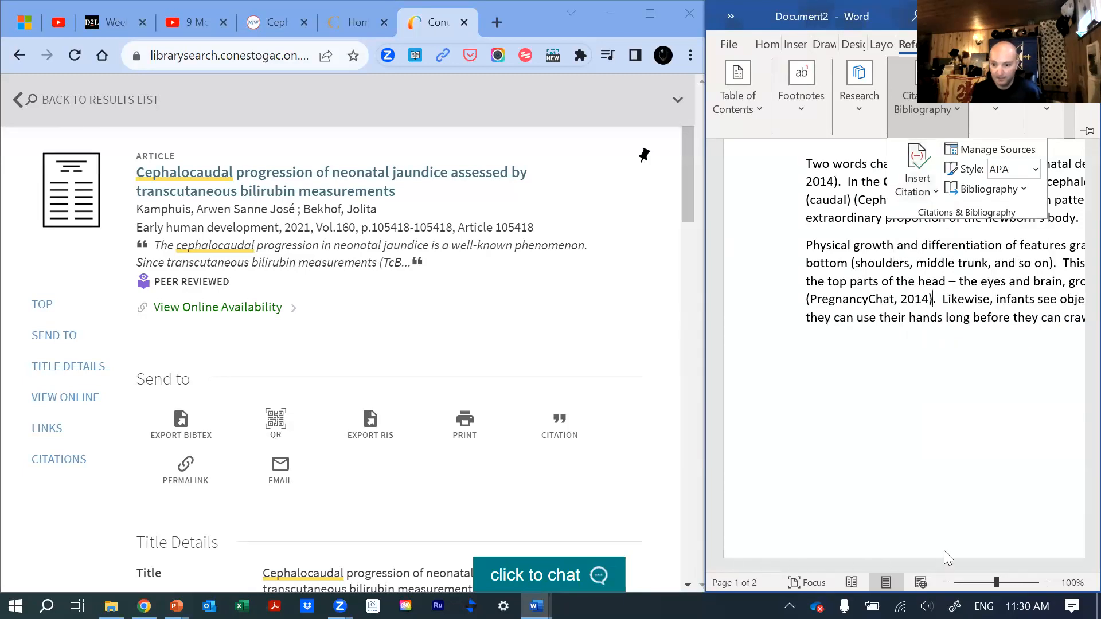
# - Start a new citation source after "(shoulders, middle trunk, and so on)" and set its type to Journal Article
pyautogui.click(1057, 269)
pyautogui.click(1055, 265)
pyautogui.click(1054, 265)
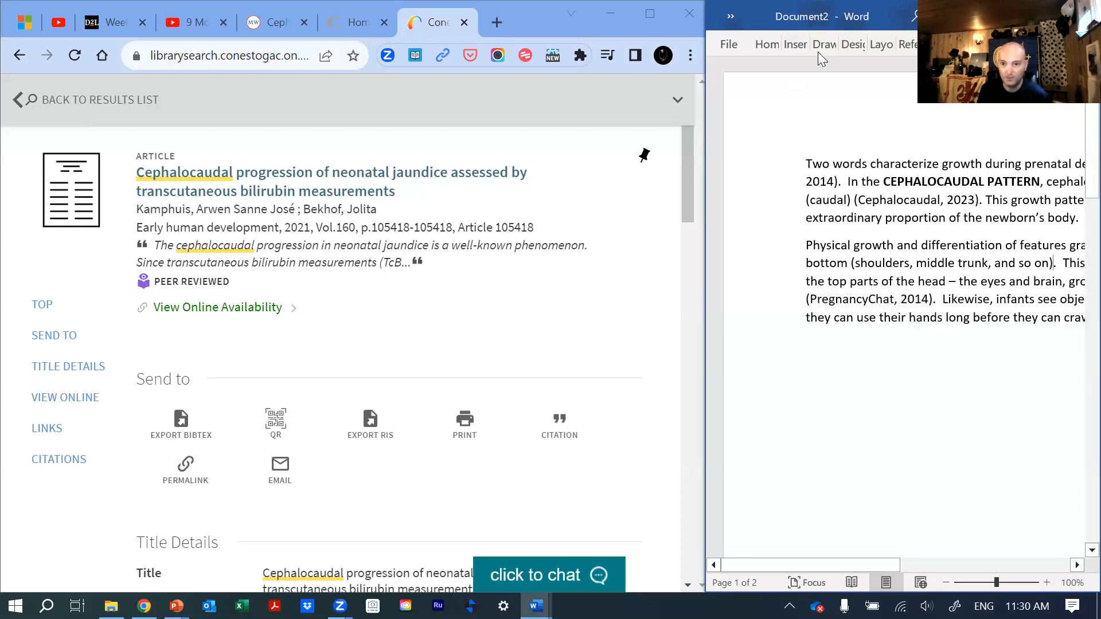
pyautogui.click(796, 46)
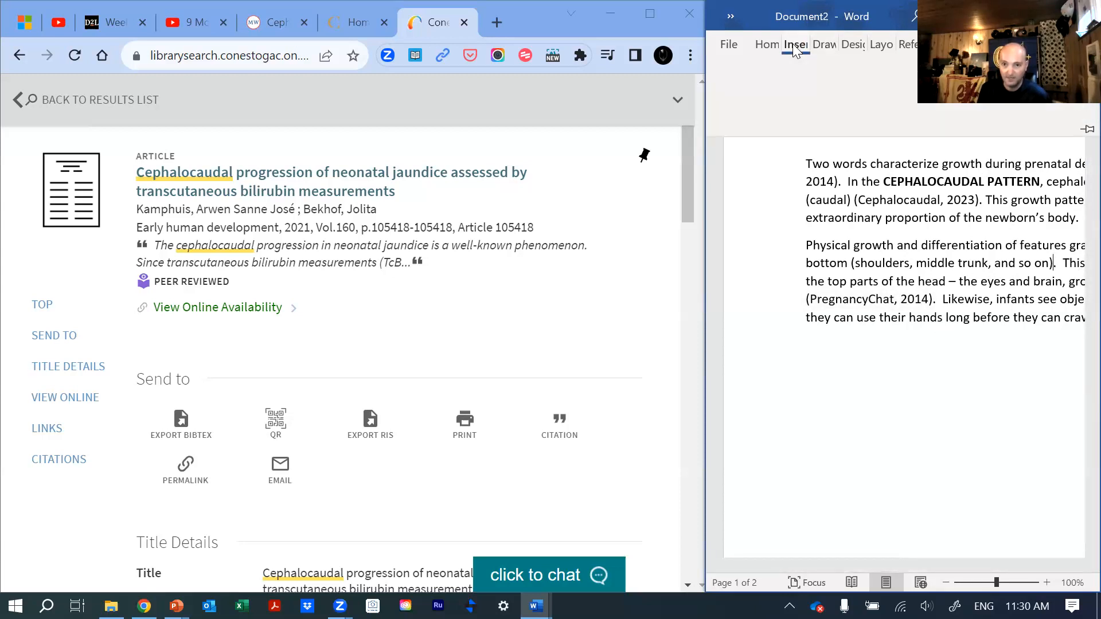
pyautogui.click(908, 44)
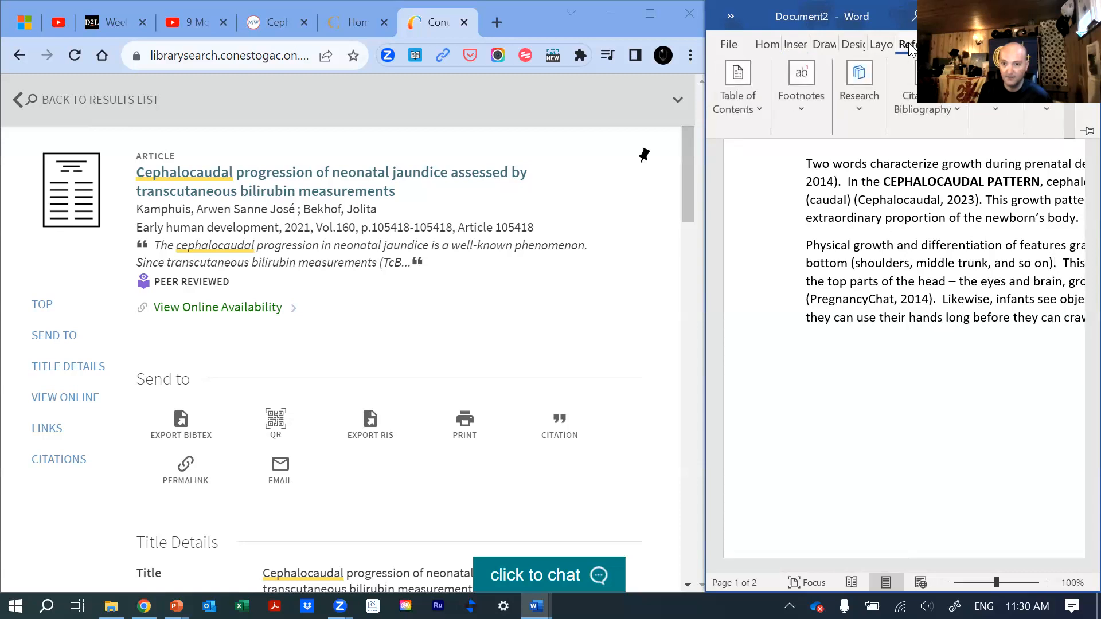
pyautogui.click(935, 107)
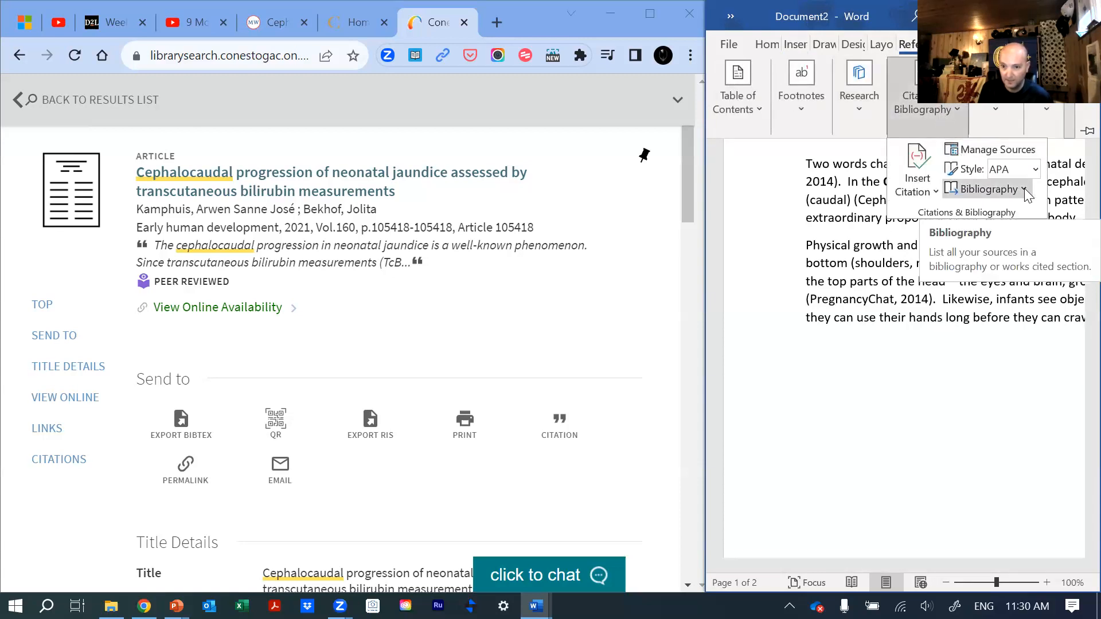
pyautogui.click(914, 163)
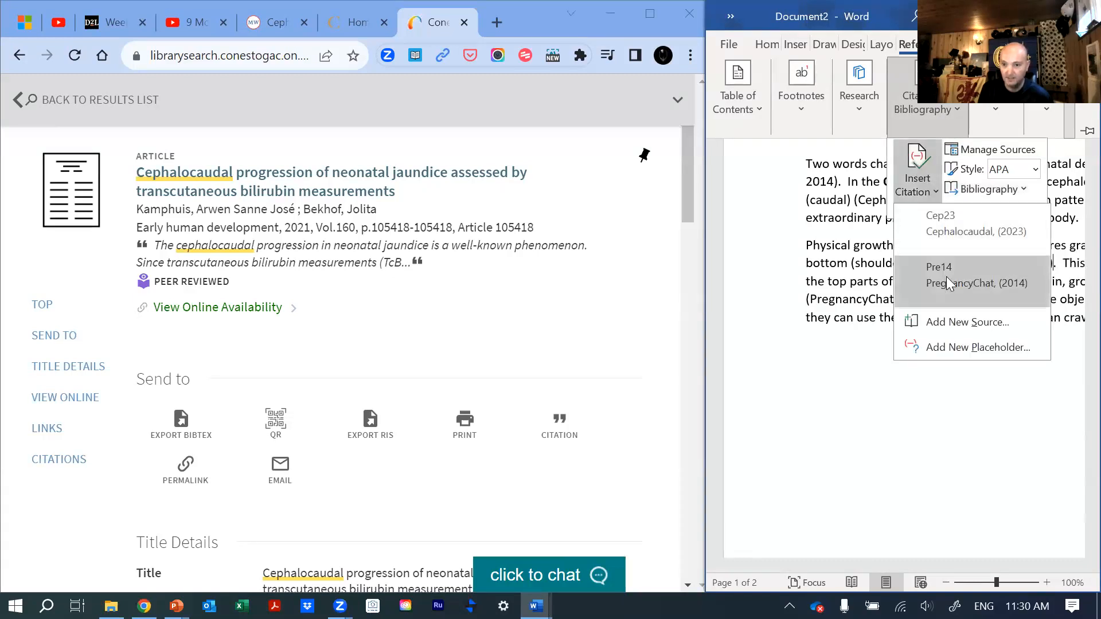
pyautogui.click(959, 323)
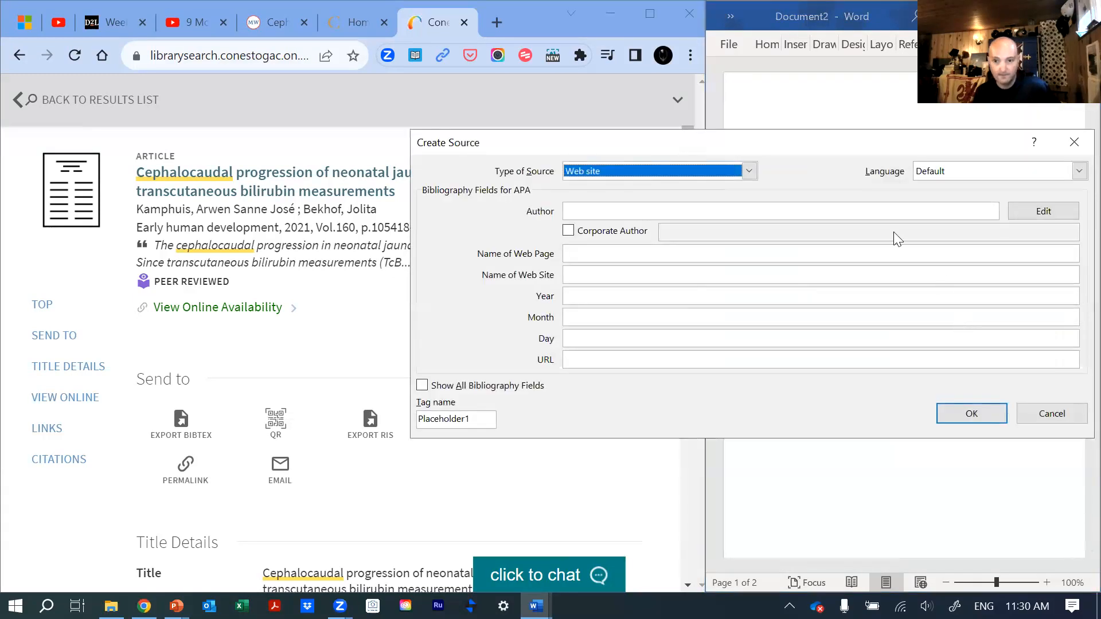
pyautogui.click(749, 170)
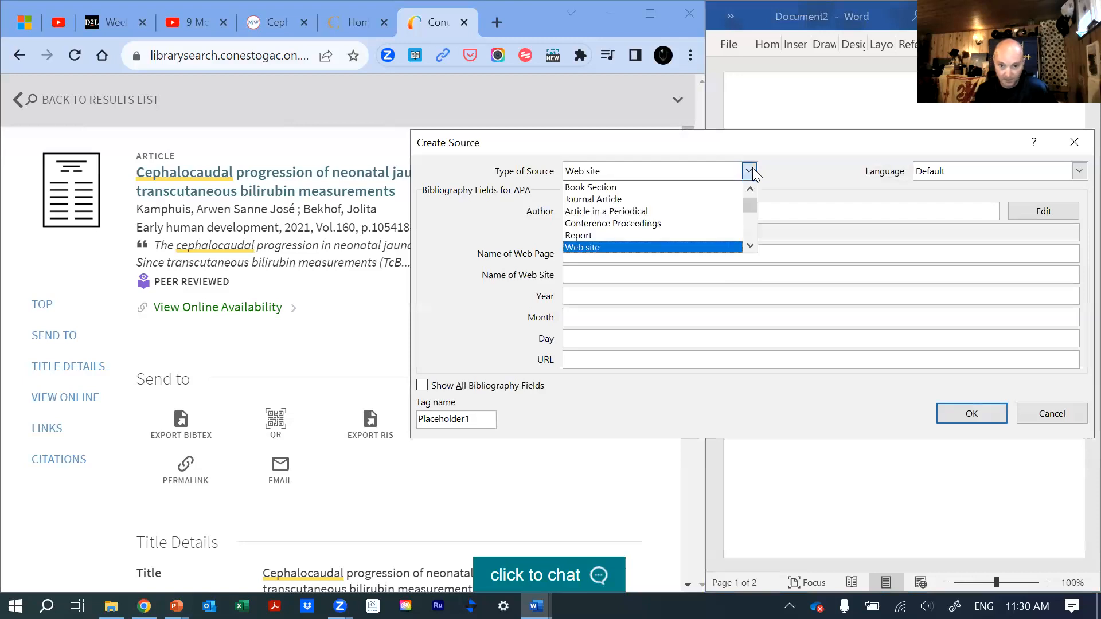
pyautogui.click(709, 200)
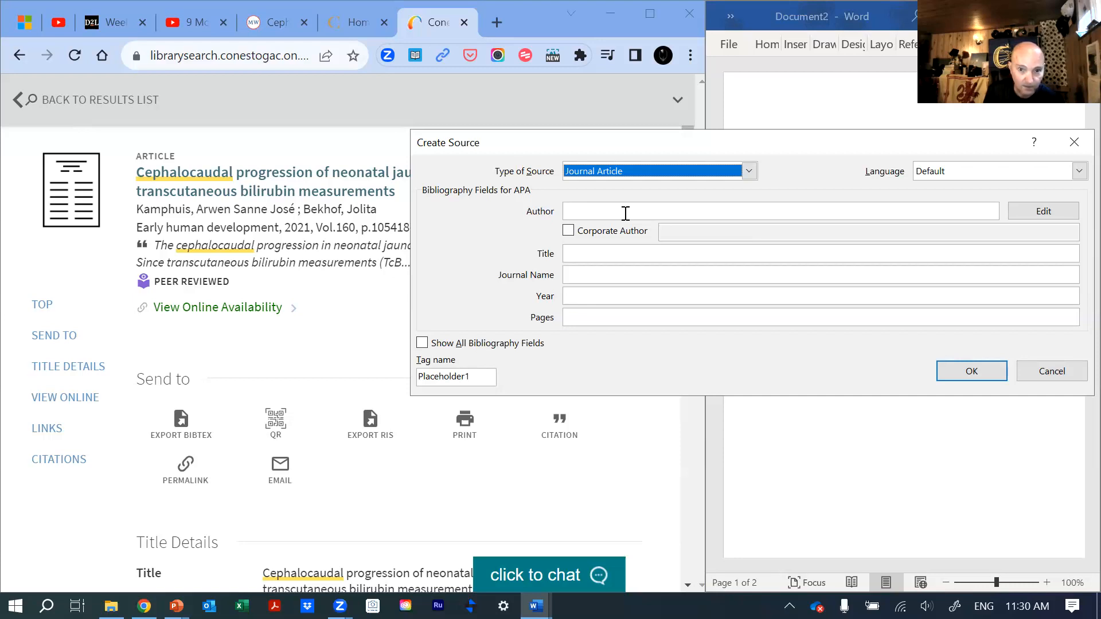
# - Add the article's first author to the source's author names, entering the last, first and middle names from the library record
pyautogui.click(1044, 211)
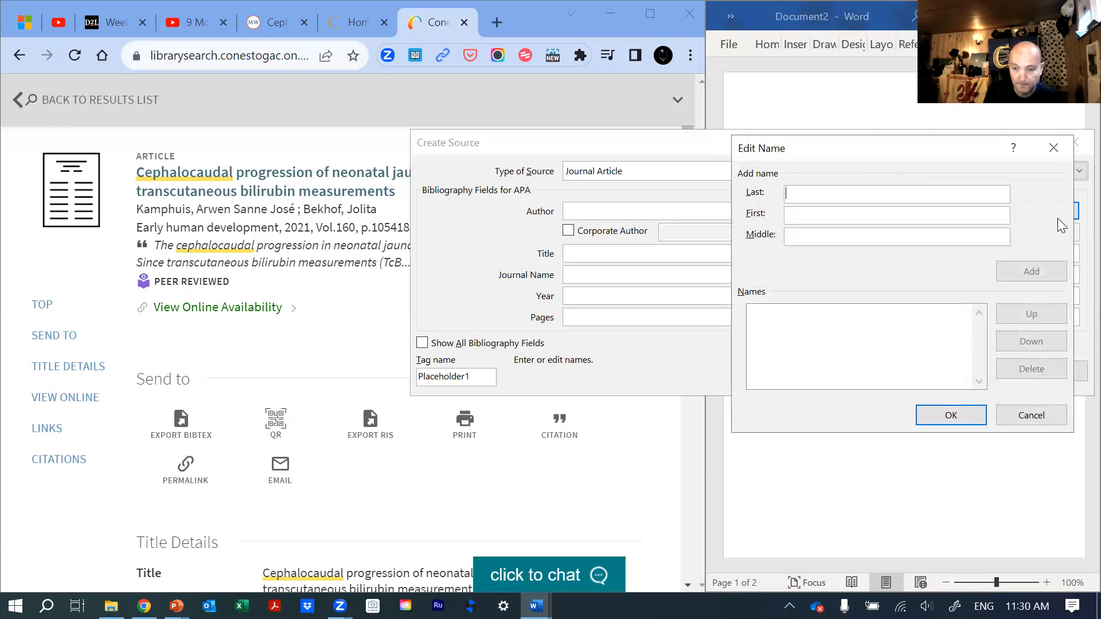
pyautogui.click(1054, 148)
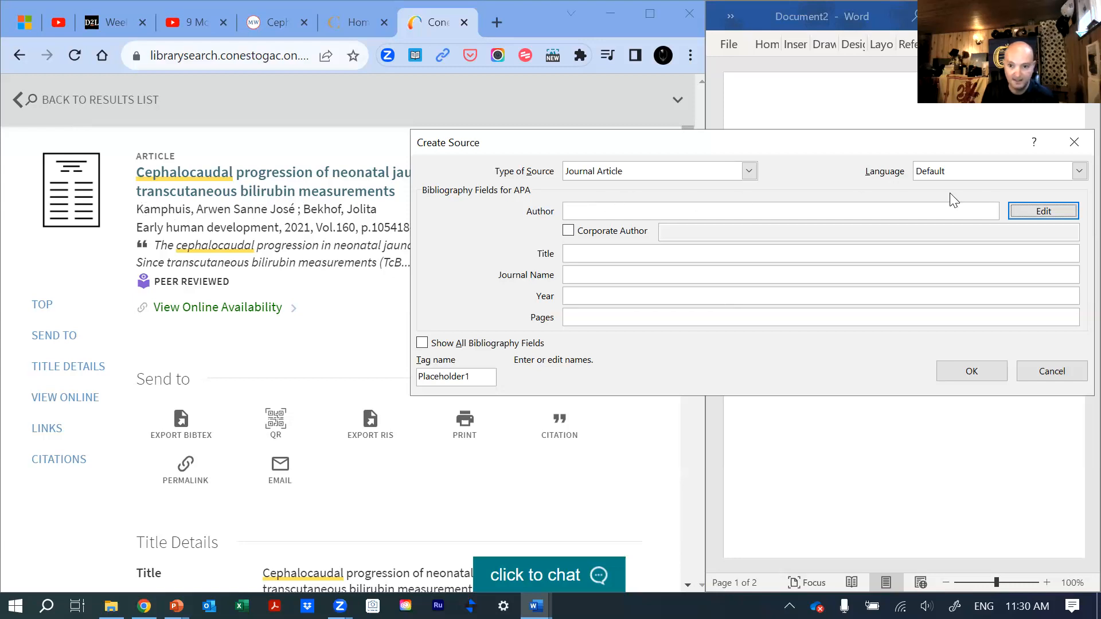
pyautogui.click(1038, 210)
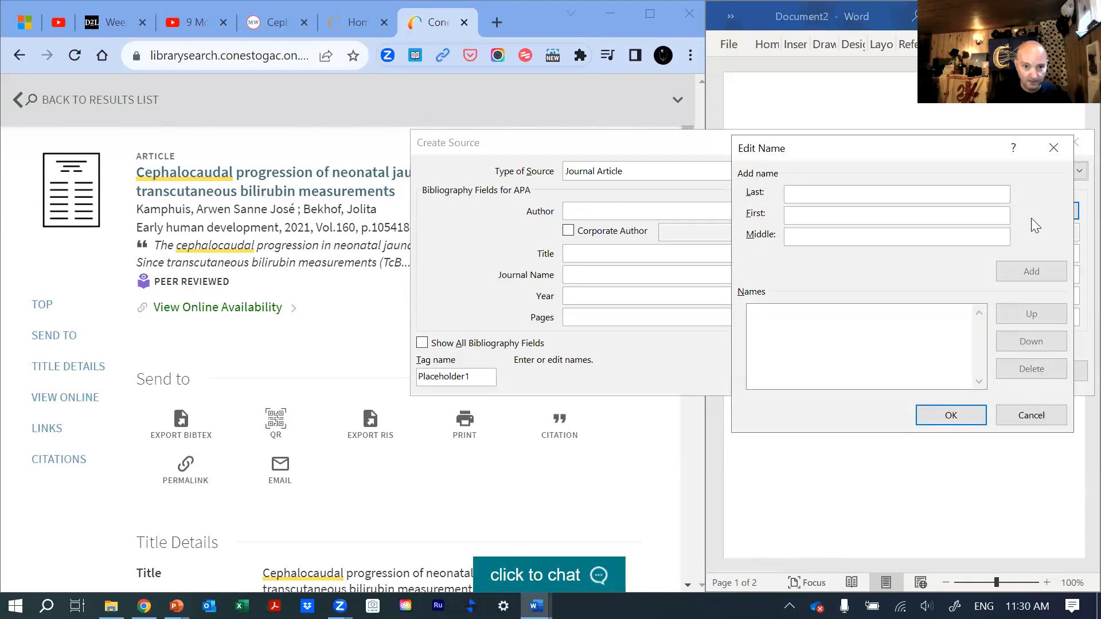
pyautogui.write('Ar')
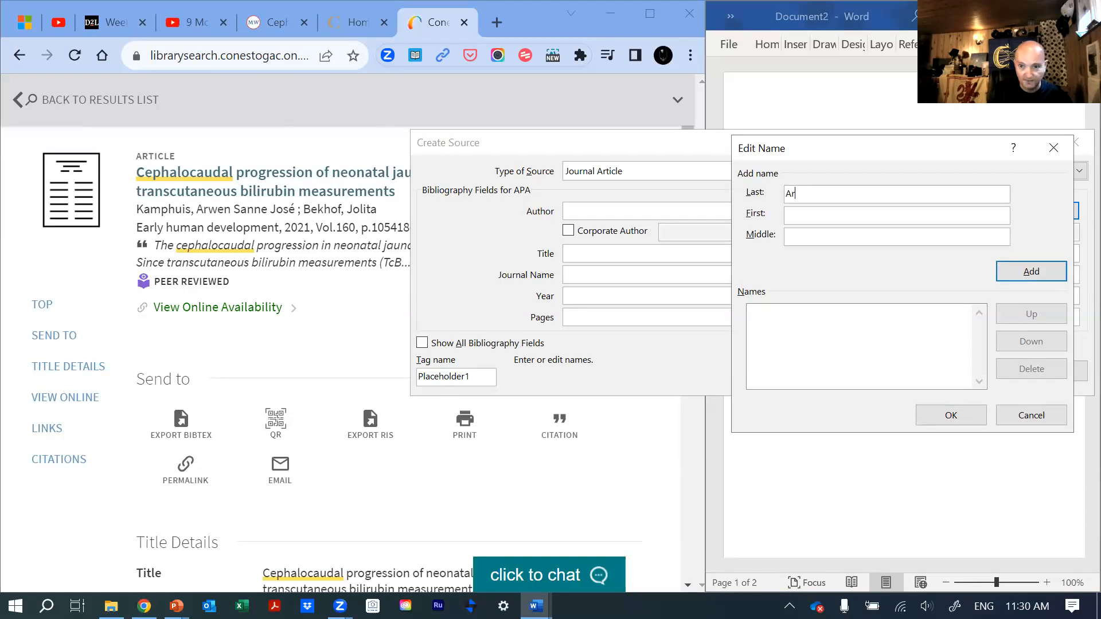
pyautogui.press('BackSpace')
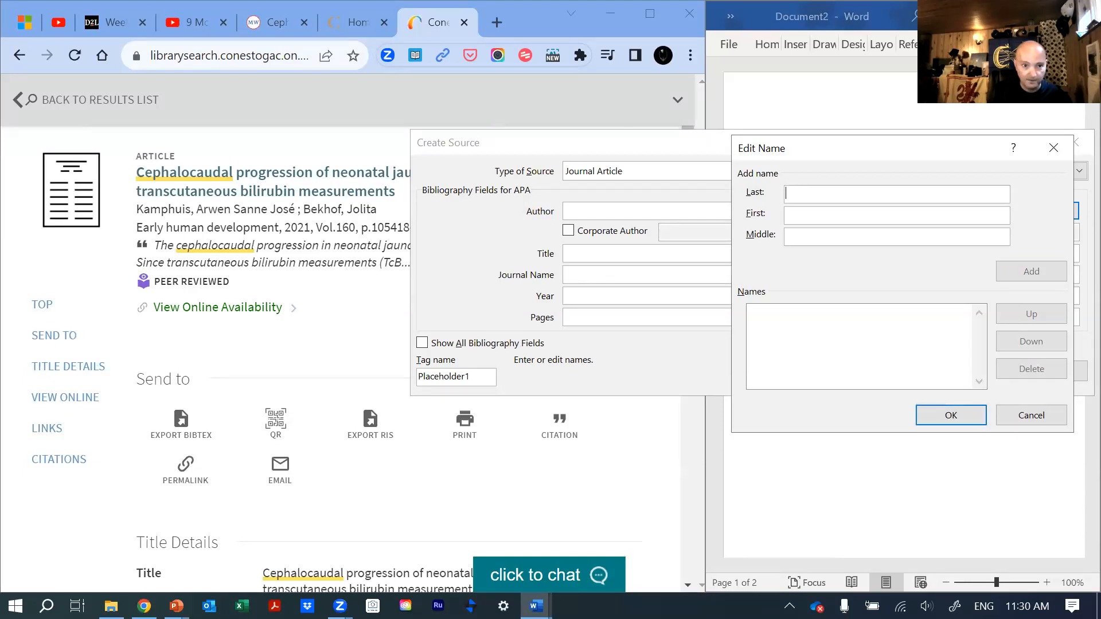
pyautogui.write('Kamphuis')
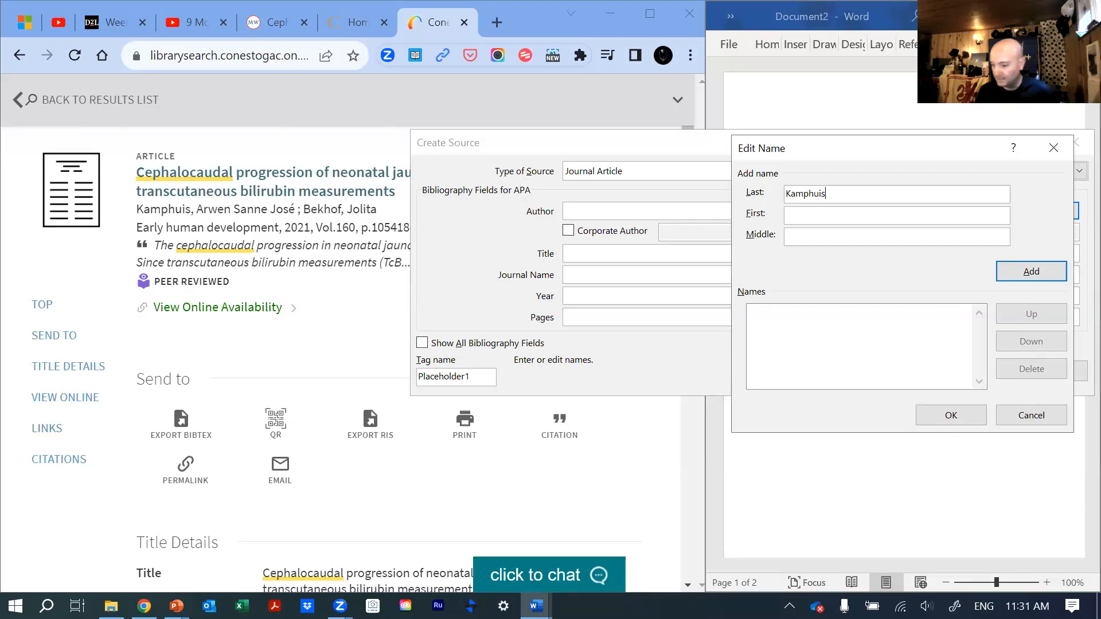
pyautogui.click(803, 215)
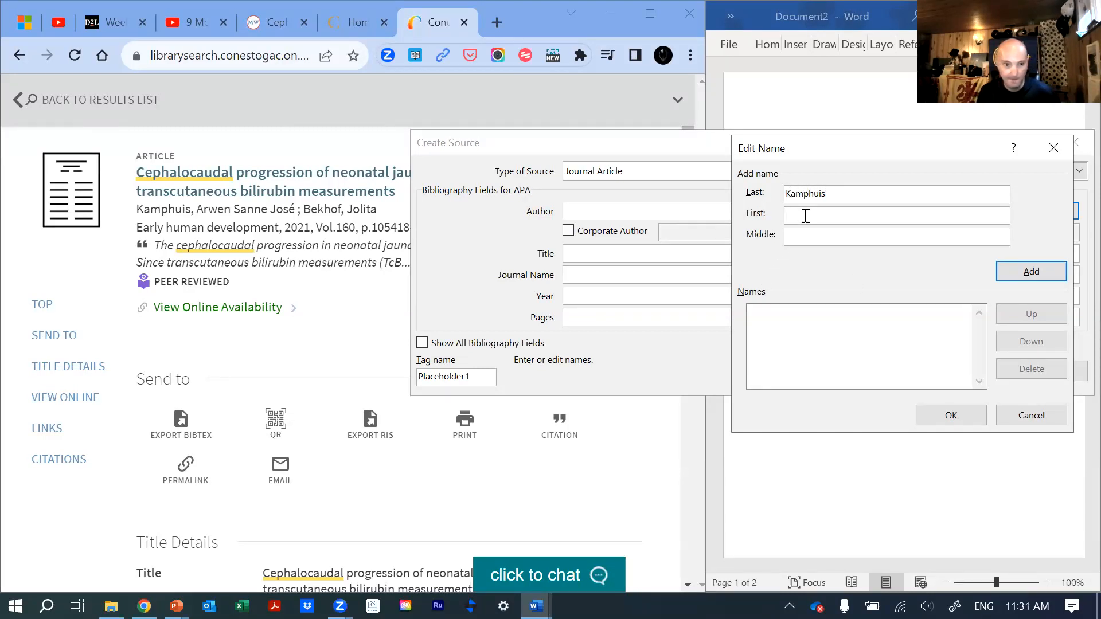
pyautogui.write('Arwen')
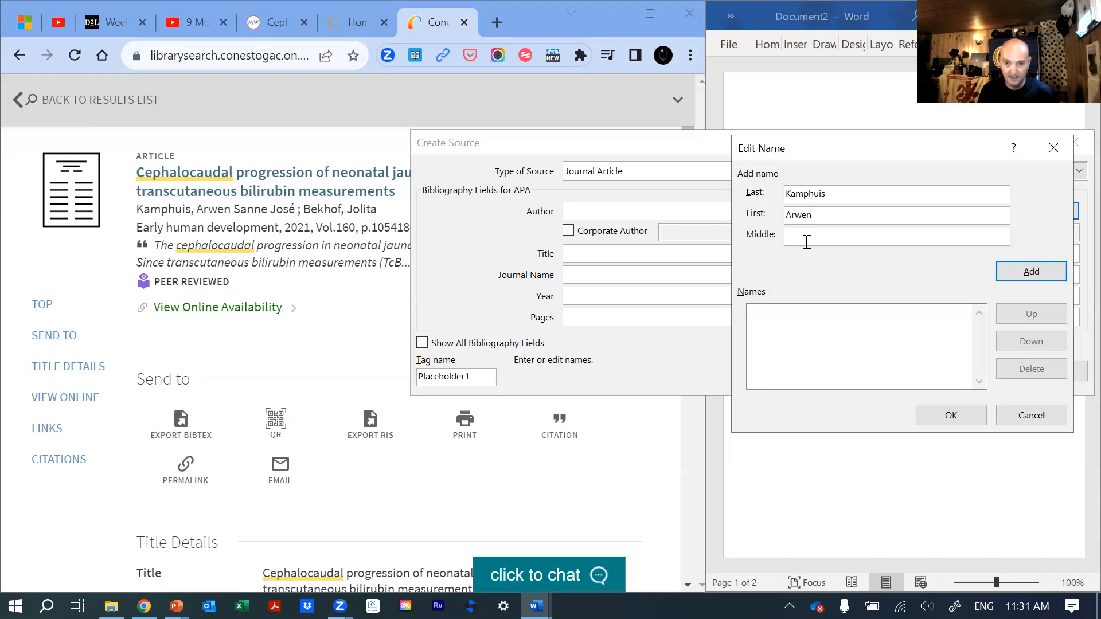
pyautogui.write('Sanne Jose')
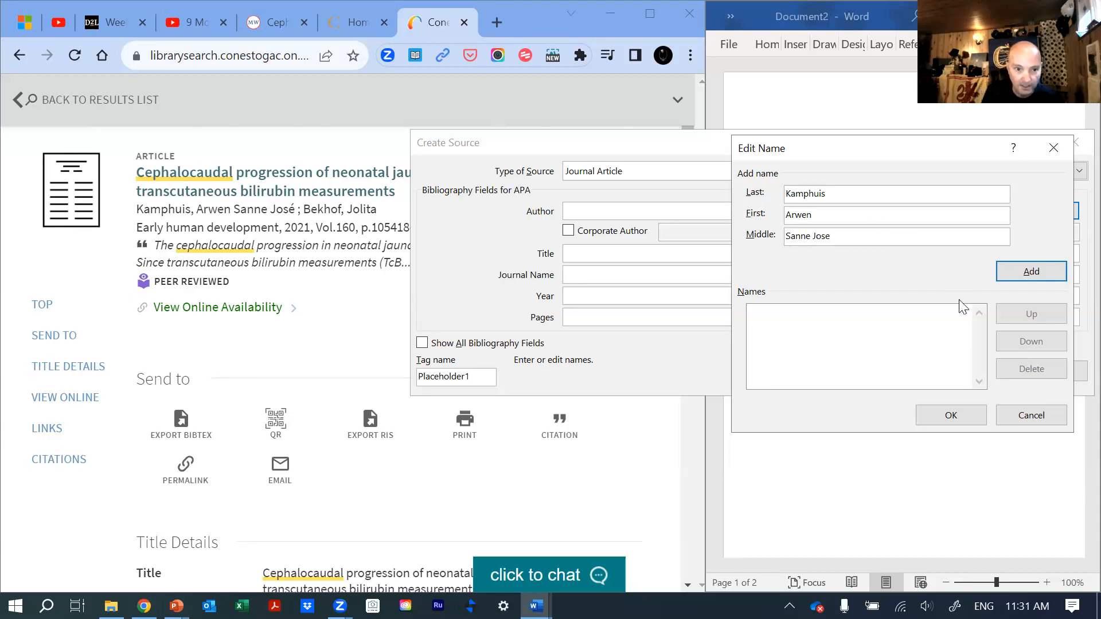
pyautogui.click(1041, 271)
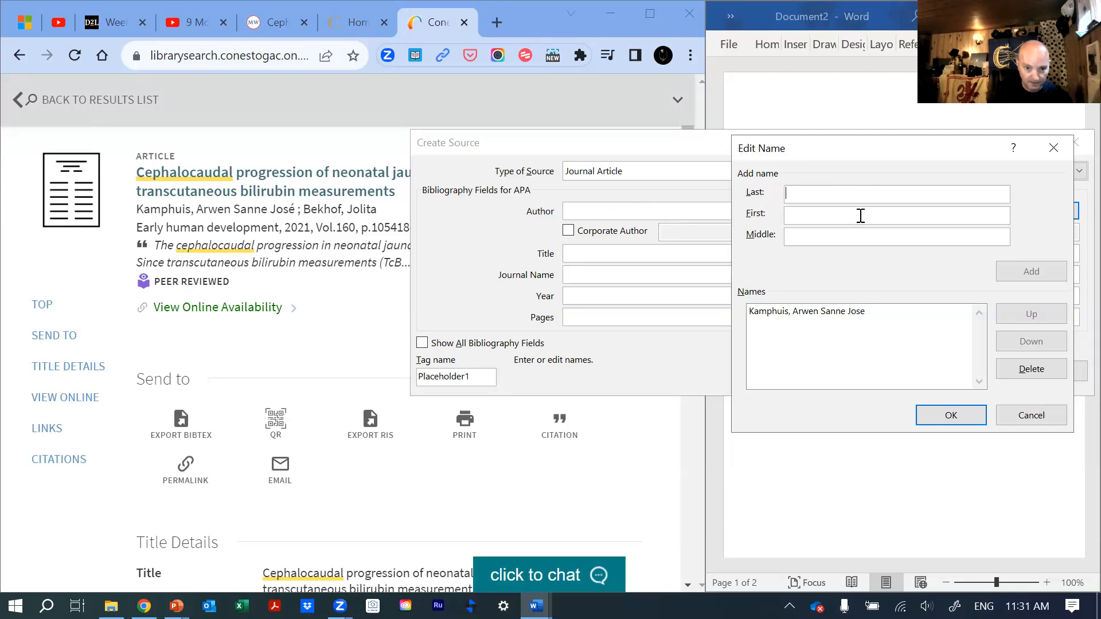
# - Add the article's second author to the source's author names, entering the last and first names, and accept the author list
pyautogui.write('B')
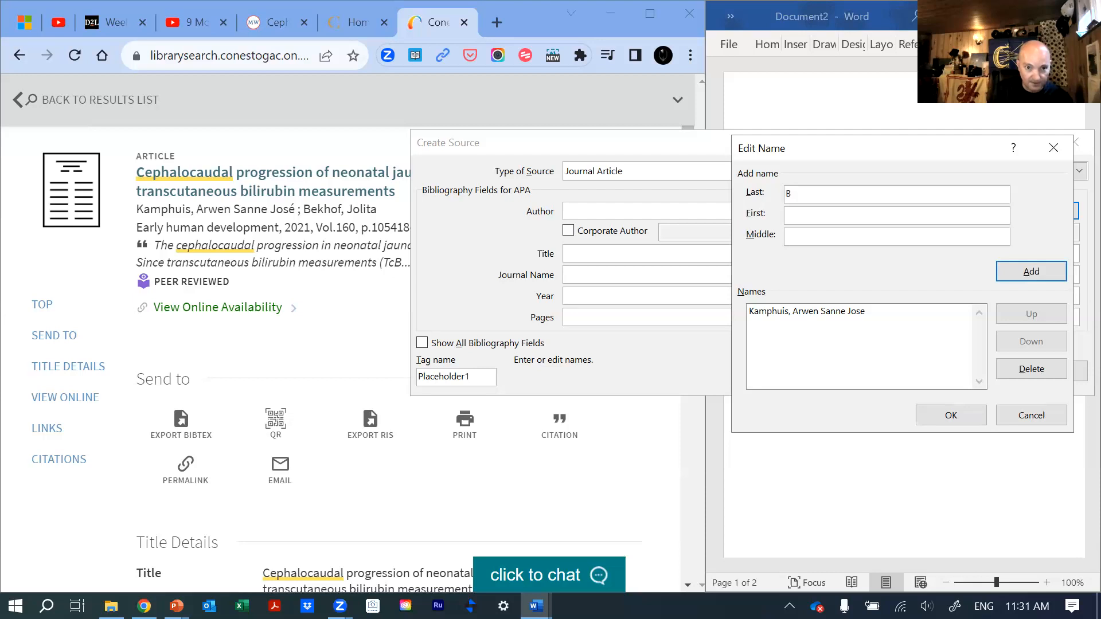
pyautogui.write('ekhof,')
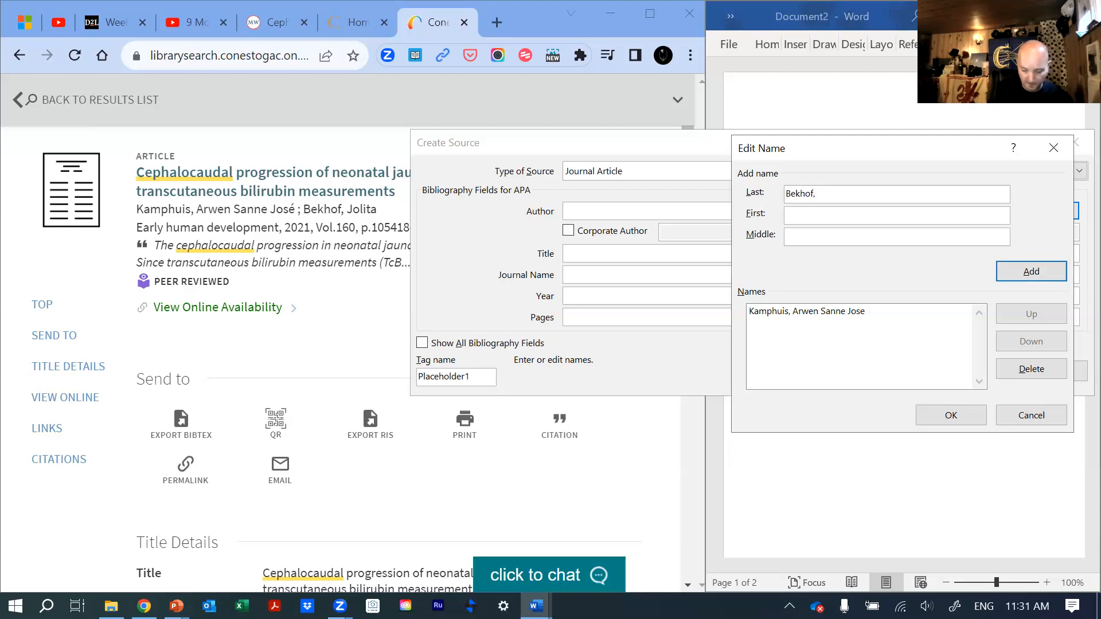
pyautogui.press('BackSpace')
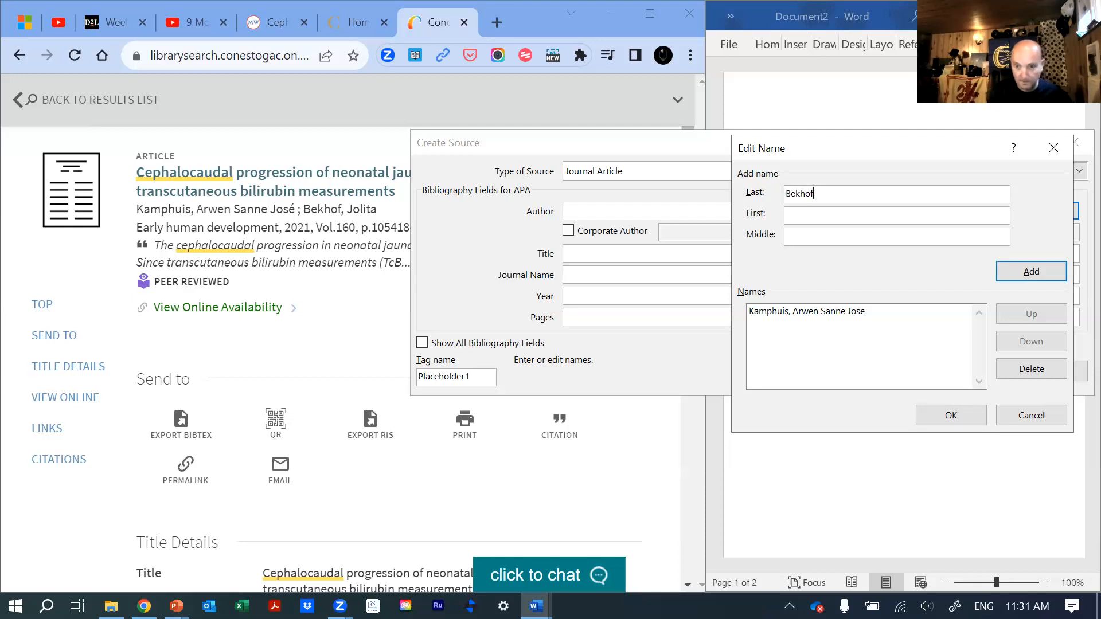
pyautogui.click(821, 223)
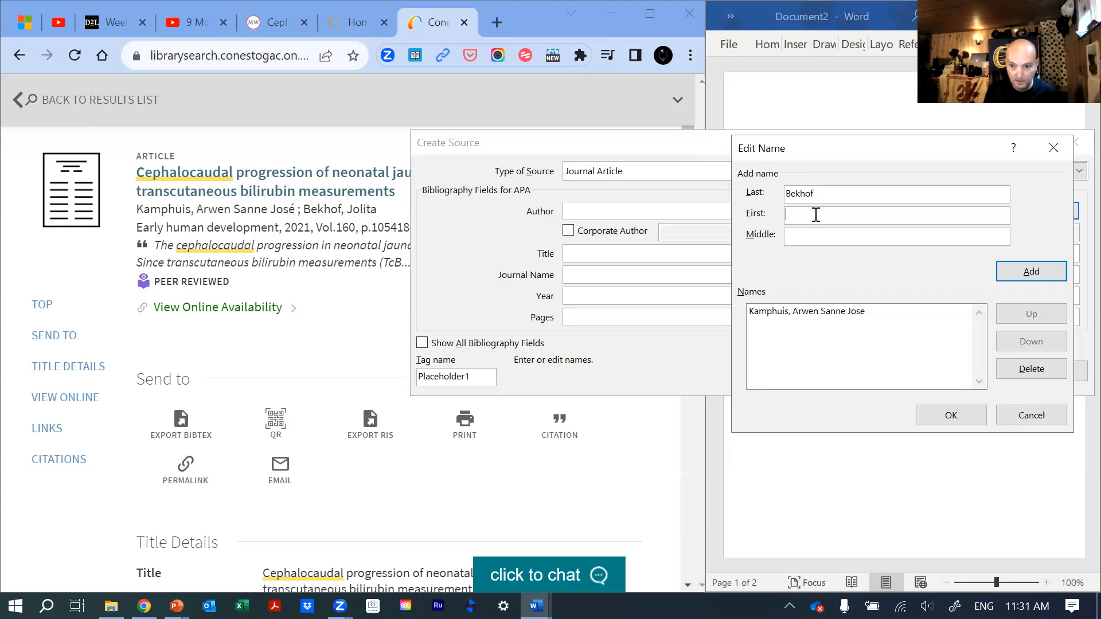
pyautogui.write('Jolita')
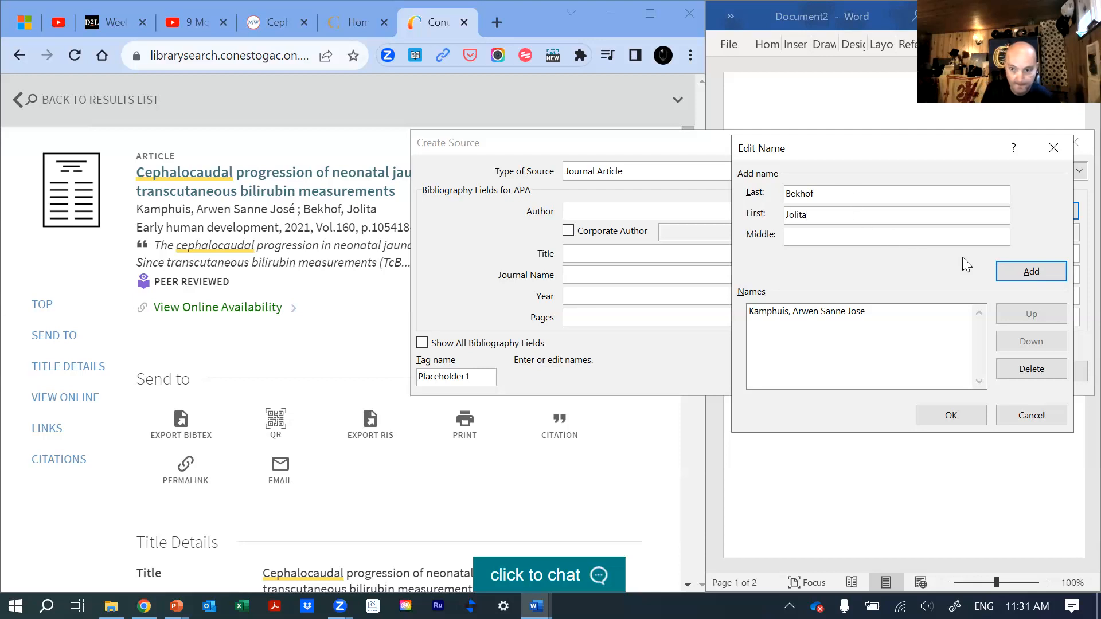
pyautogui.click(1033, 270)
pyautogui.press('Return')
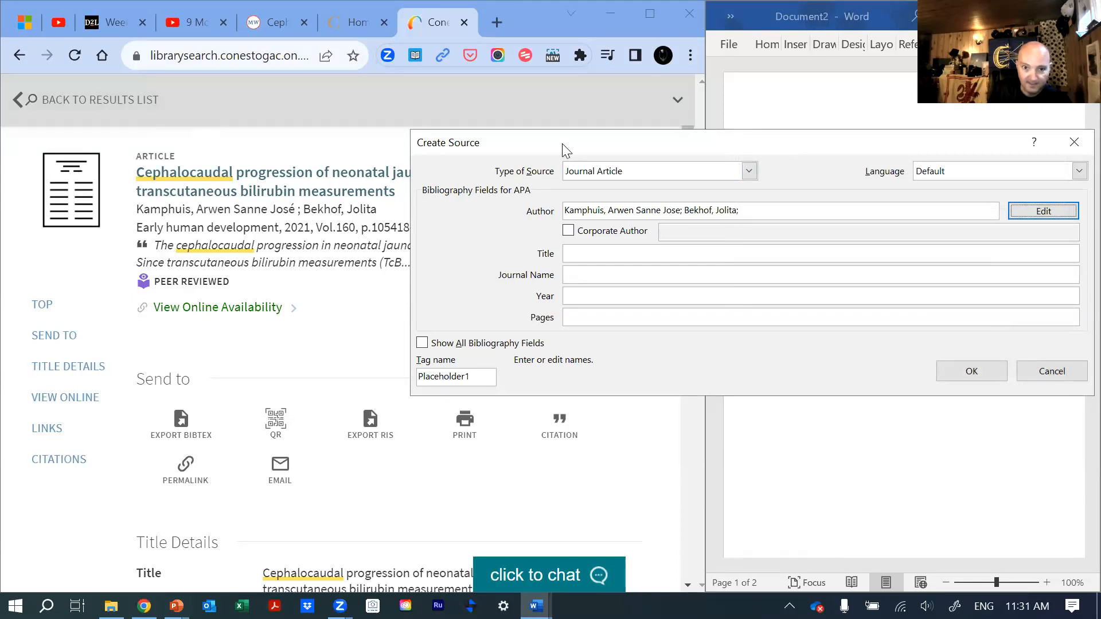
# - Copy the title "Cephalocaudal progression of neonatal jaundice assessed by transcutaneous bilirubin measurements" from the library record into the source's title
pyautogui.moveTo(561, 145); pyautogui.dragTo(470, 236)
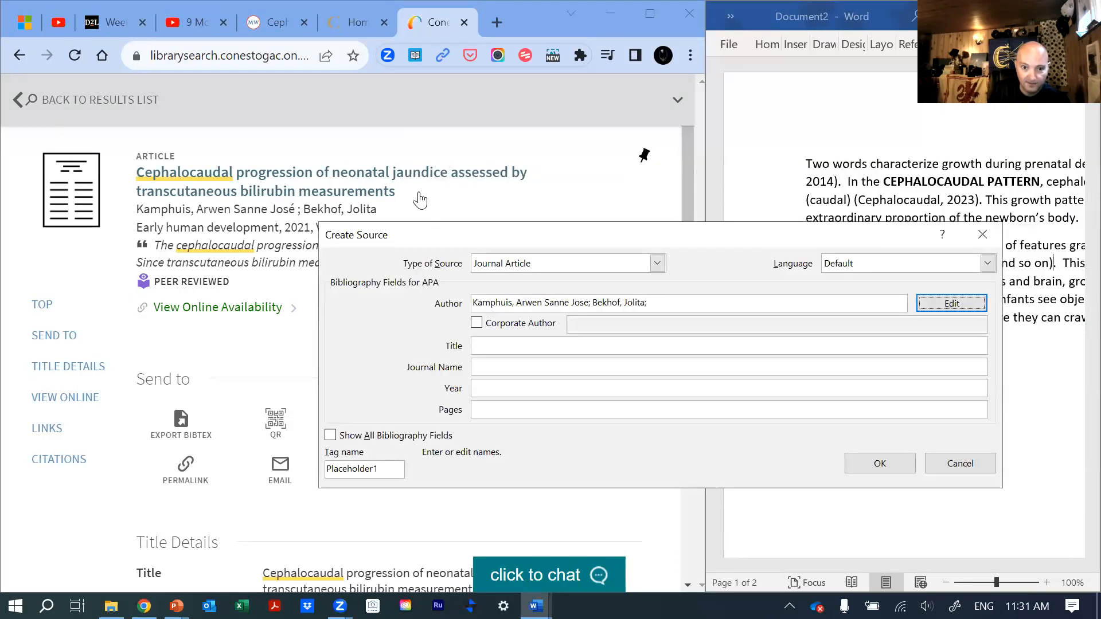
pyautogui.click(400, 196)
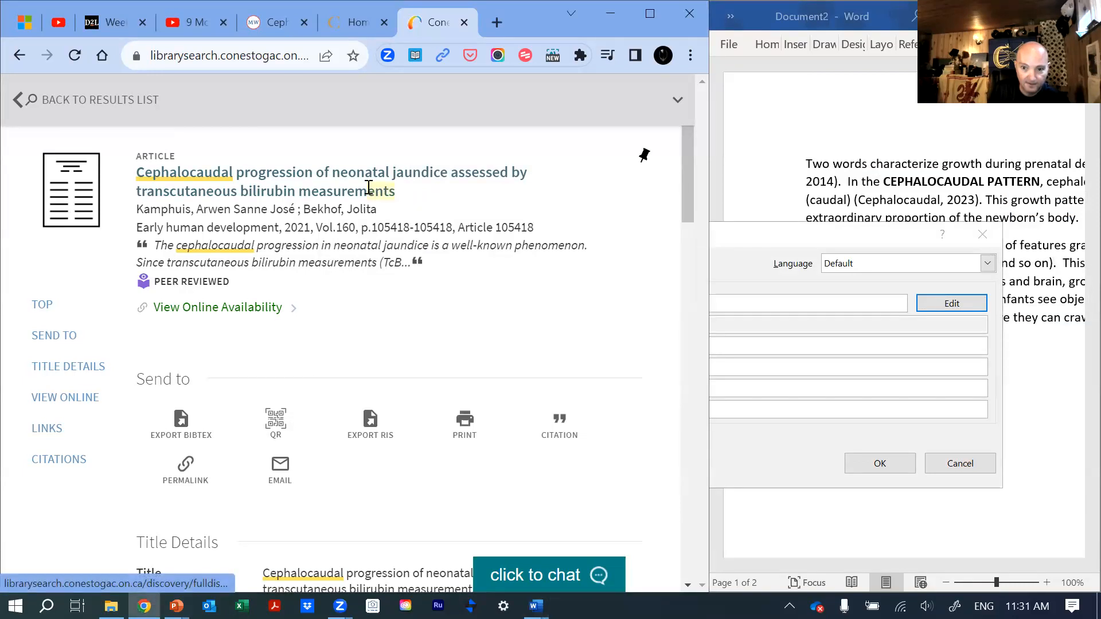
pyautogui.rightClick(162, 172)
pyautogui.click(201, 290)
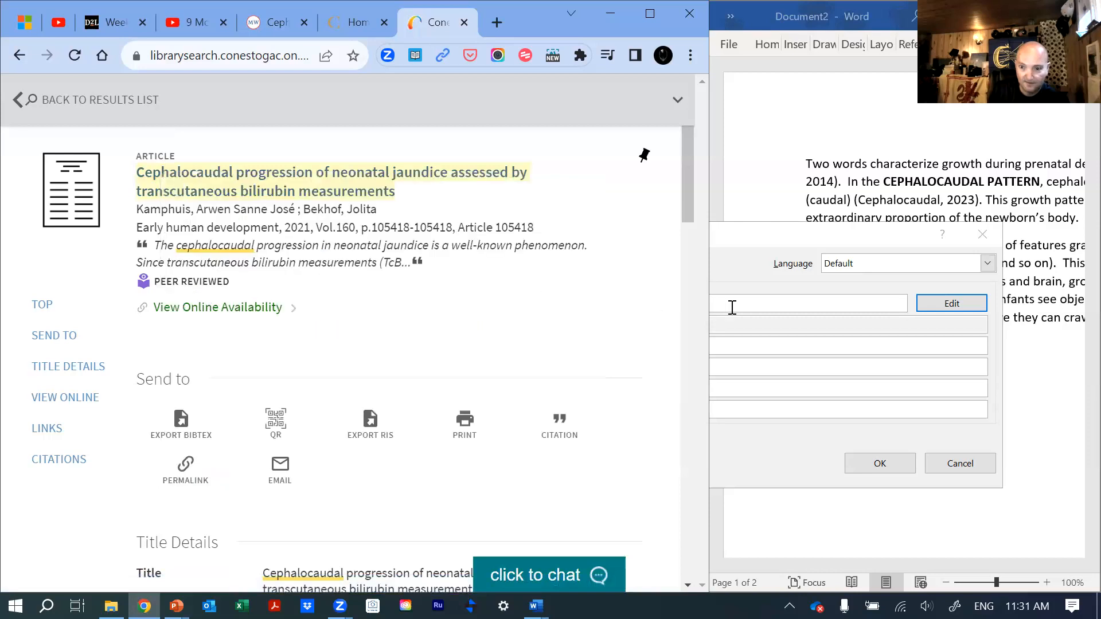
pyautogui.click(807, 321)
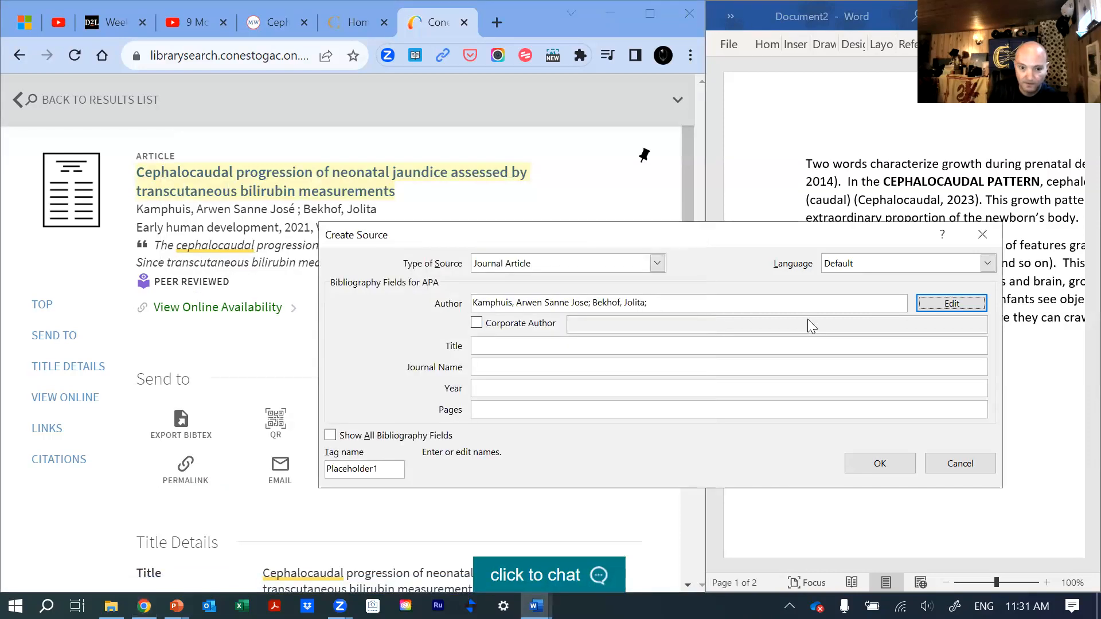
pyautogui.press('Tab')
pyautogui.hotkey('ctrl', 'v')
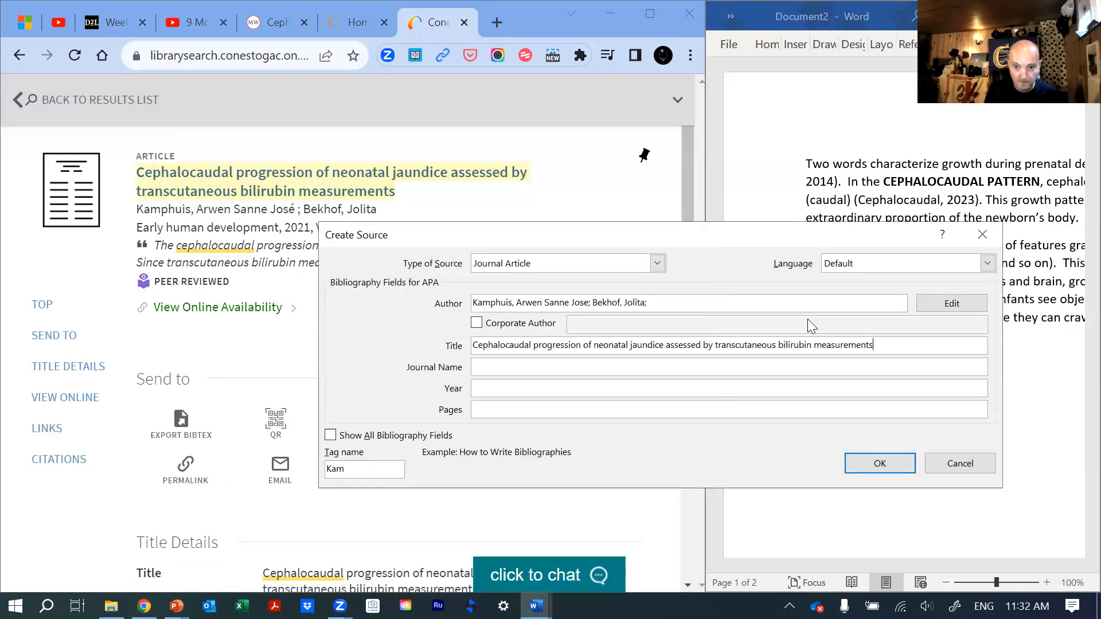
# - Set the source's journal name to "Early Human Development" and its year to 2021
pyautogui.press('Tab')
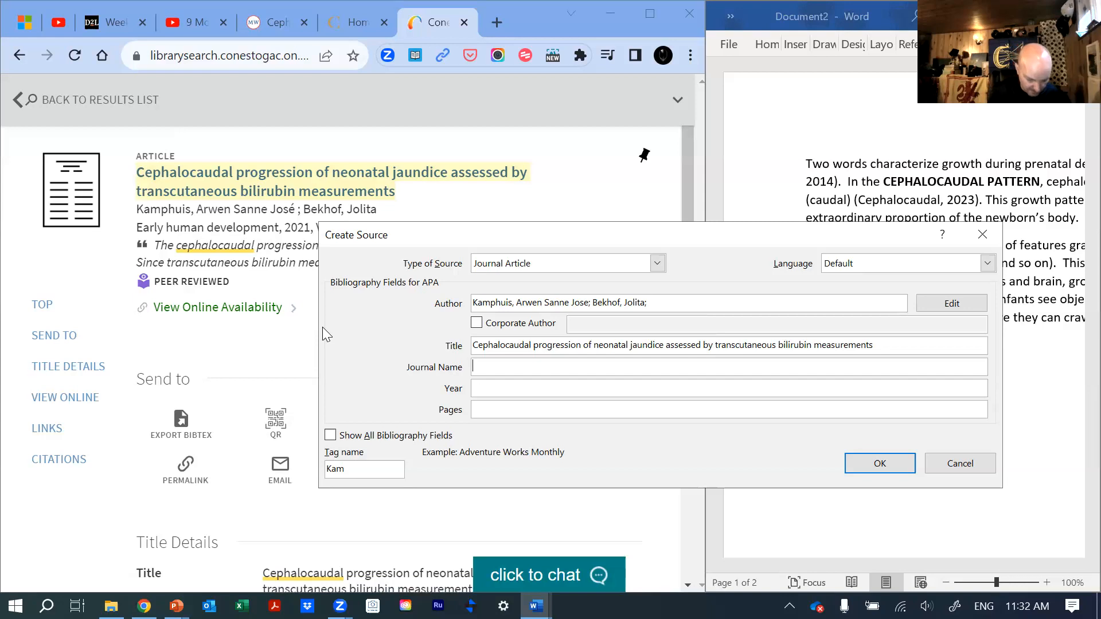
pyautogui.write('Early H')
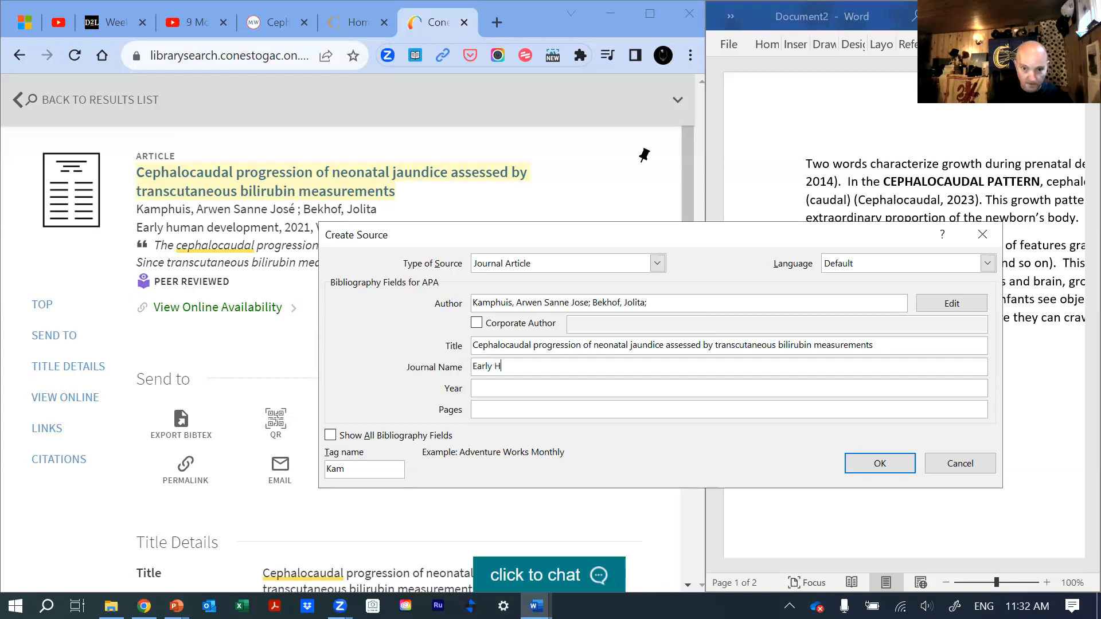
pyautogui.write('uman Development')
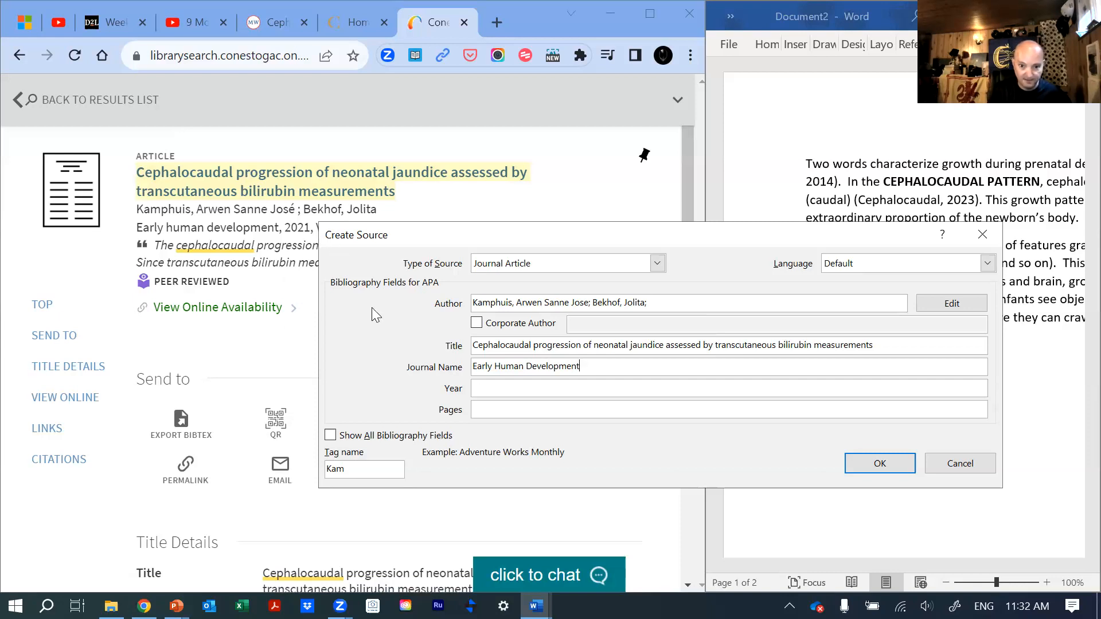
pyautogui.press('Tab')
pyautogui.write('2021')
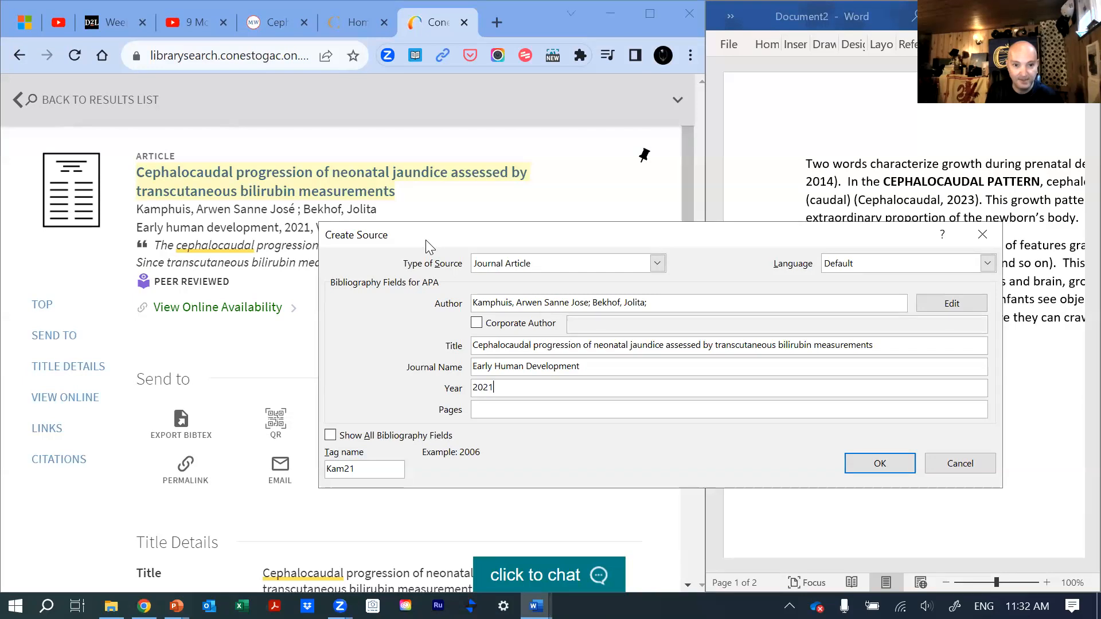
# - Set the source's pages to 105418 and save the source to insert its citation
pyautogui.moveTo(426, 240); pyautogui.dragTo(323, 254)
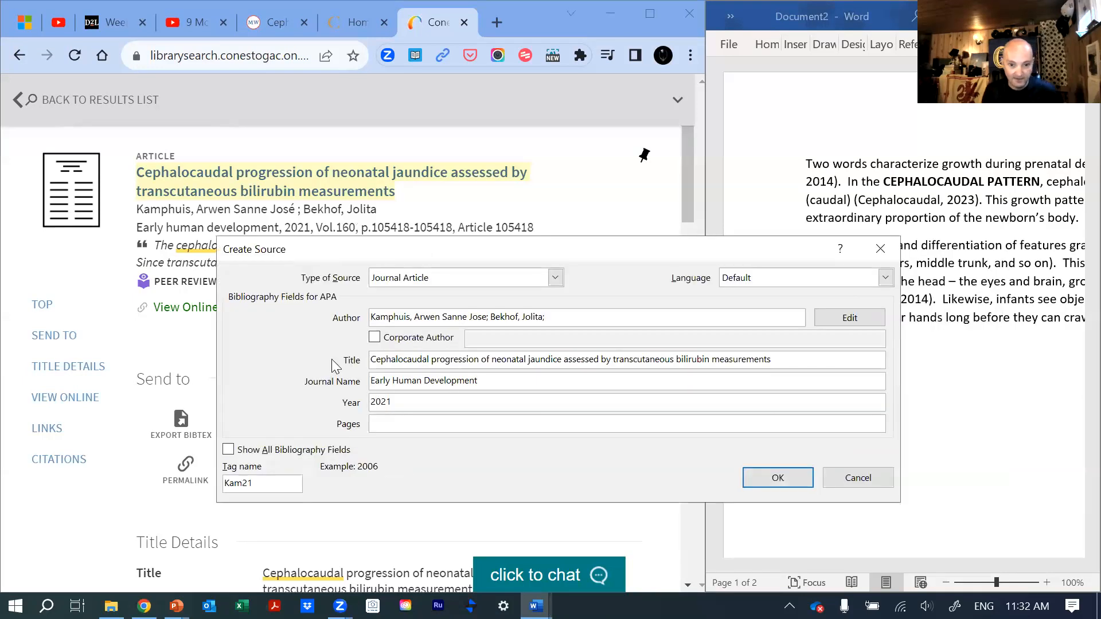
pyautogui.press('Tab')
pyautogui.write('105')
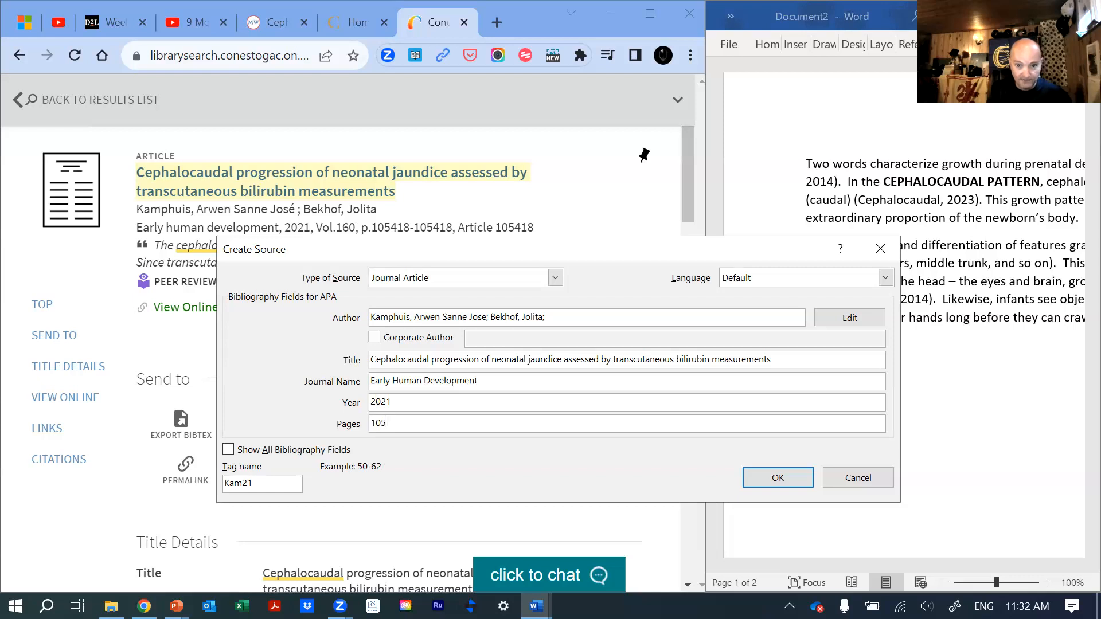
pyautogui.write('418')
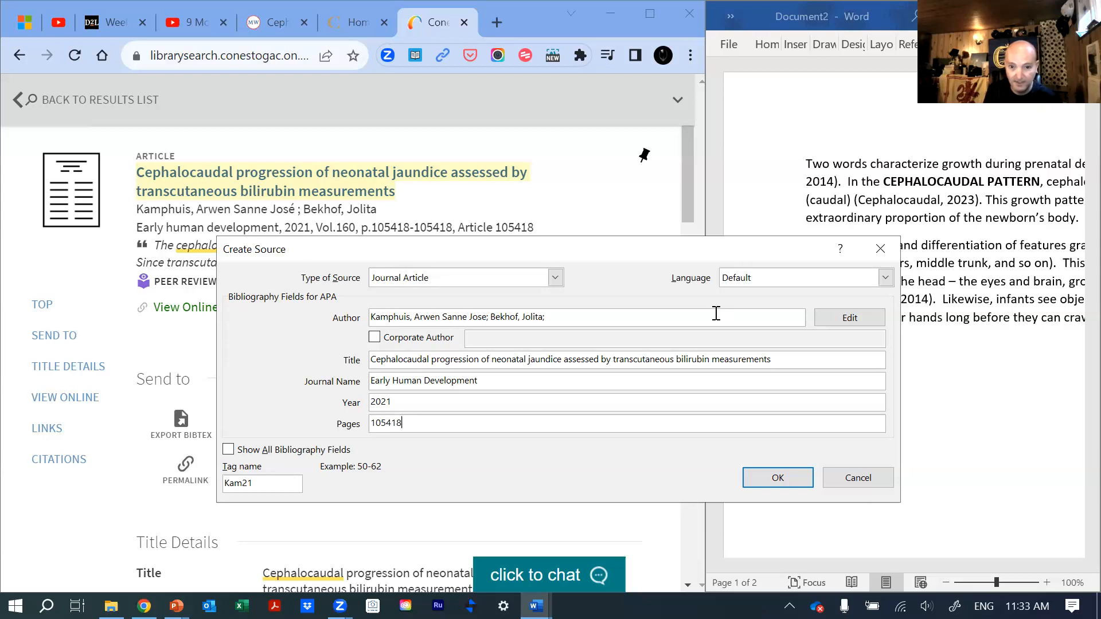
pyautogui.click(769, 481)
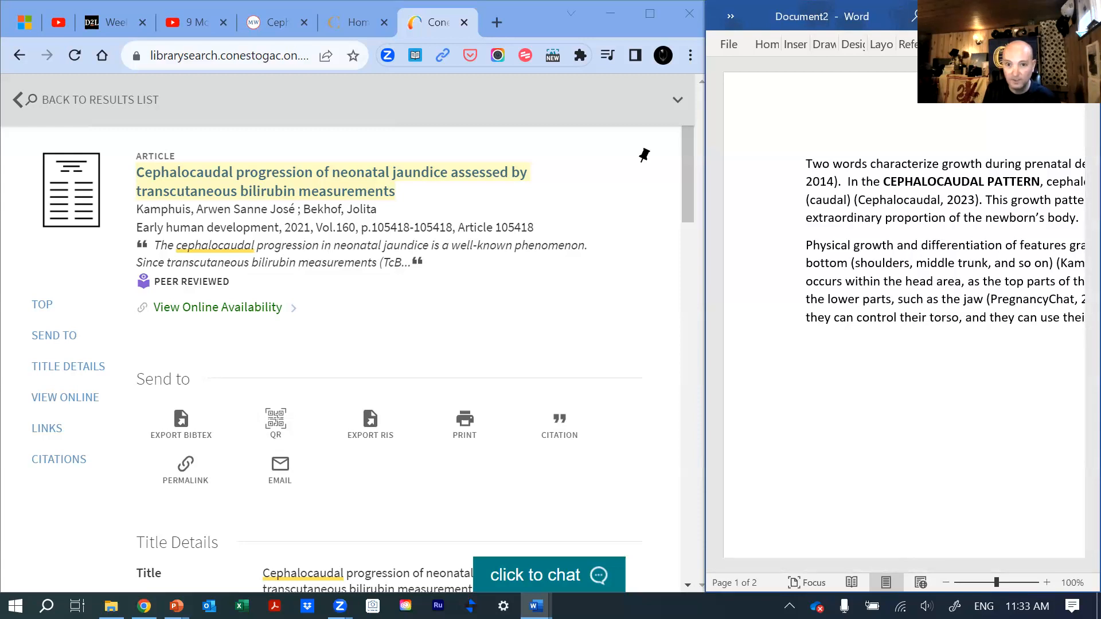
# - Maximize the Word document and update the References list on the second page with the new journal article source
pyautogui.click(1044, 16)
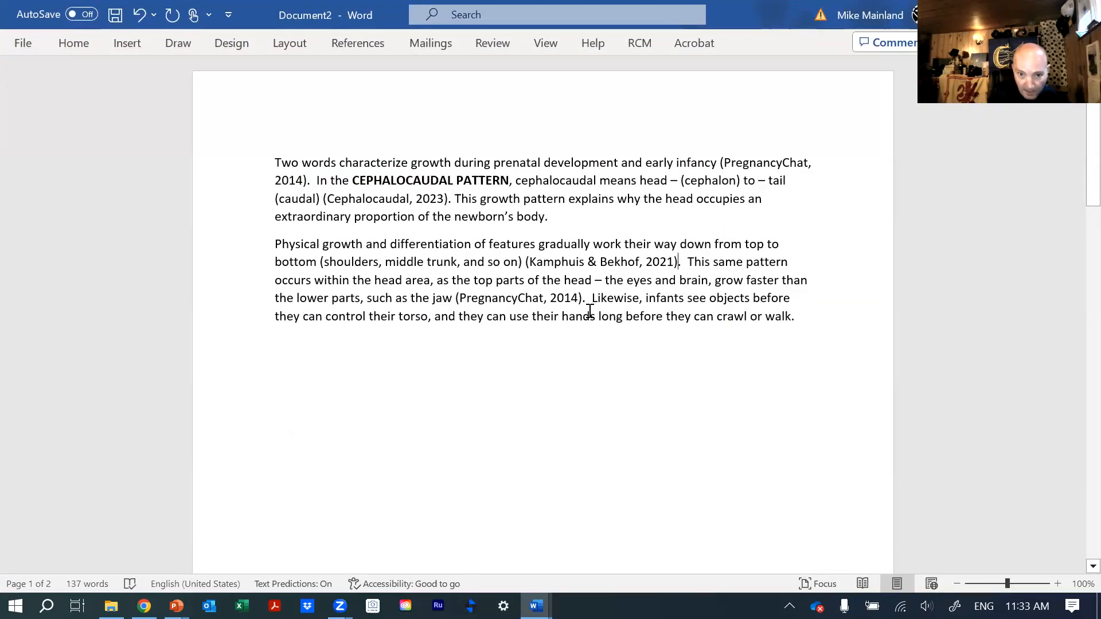
pyautogui.click(678, 262)
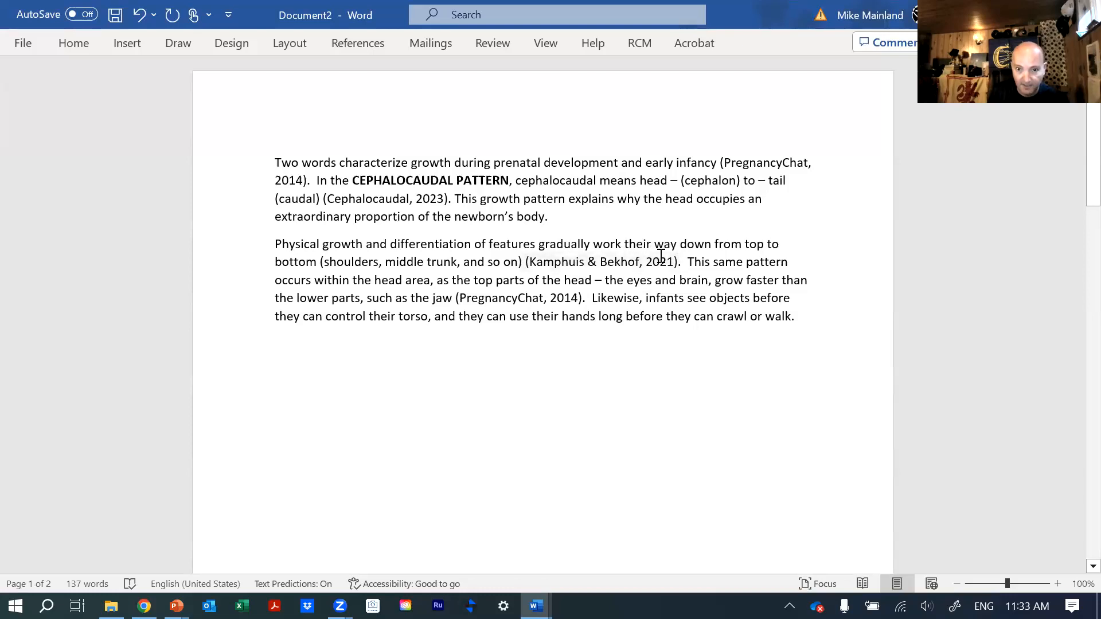
pyautogui.scroll(-3, 659, 277)
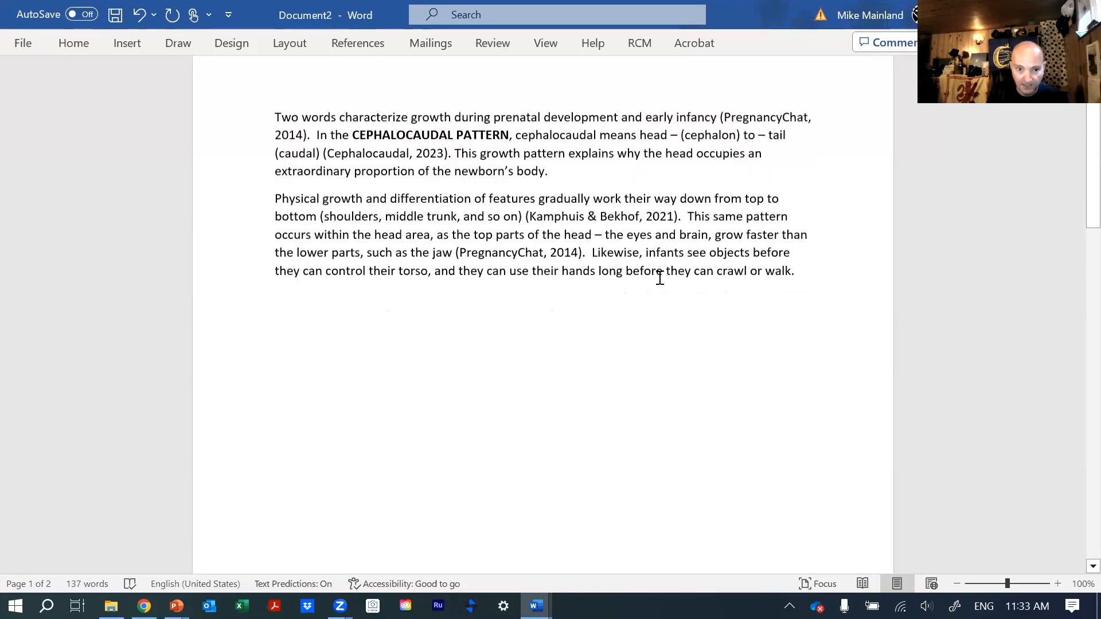
pyautogui.scroll(-5, 647, 289)
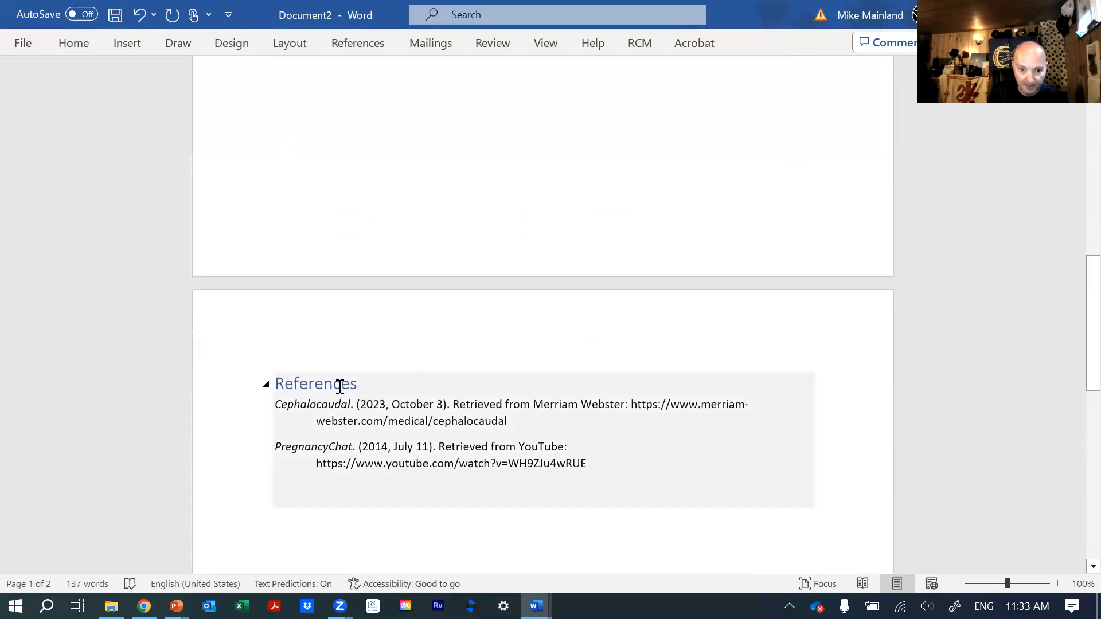
pyautogui.click(334, 384)
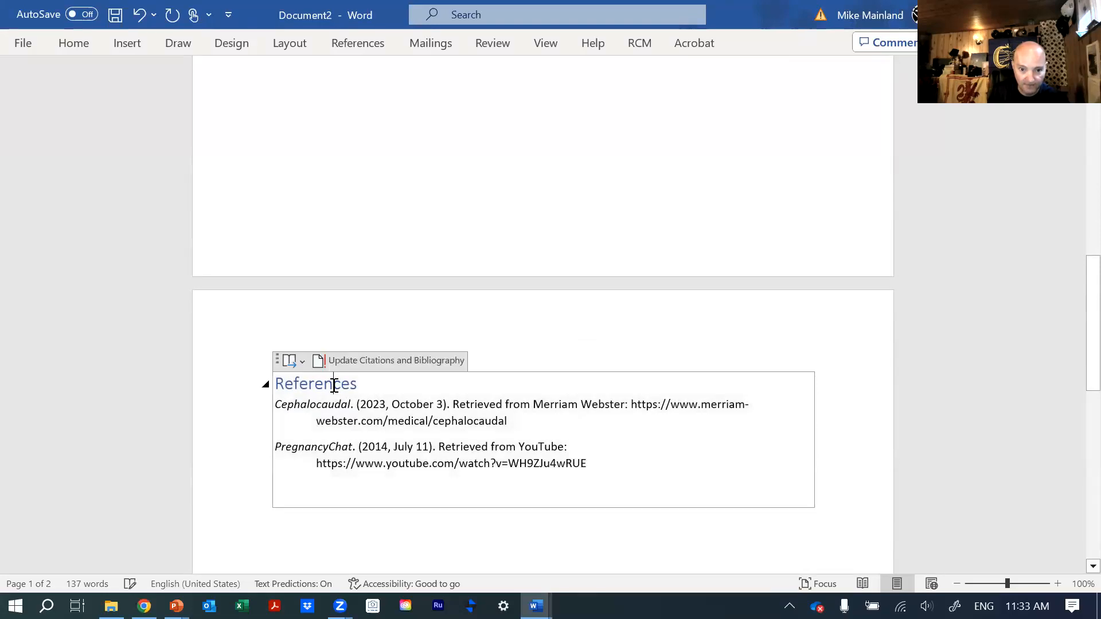
pyautogui.click(353, 361)
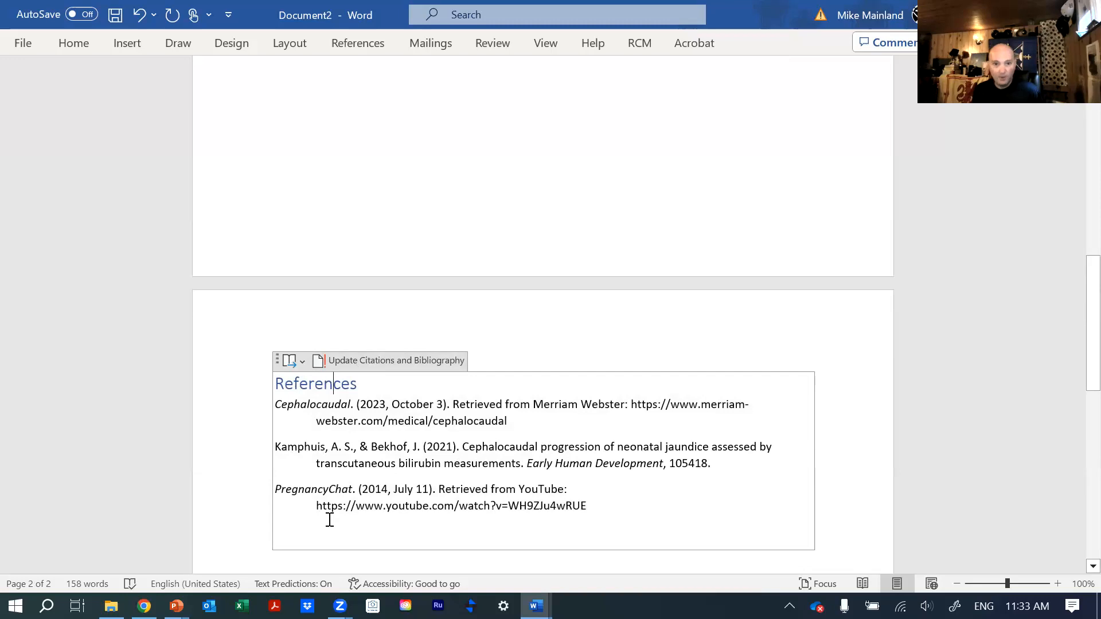
# - Add the sentence "Another good point in the video is that…" at the end of the second paragraph
pyautogui.scroll(12, 320, 518)
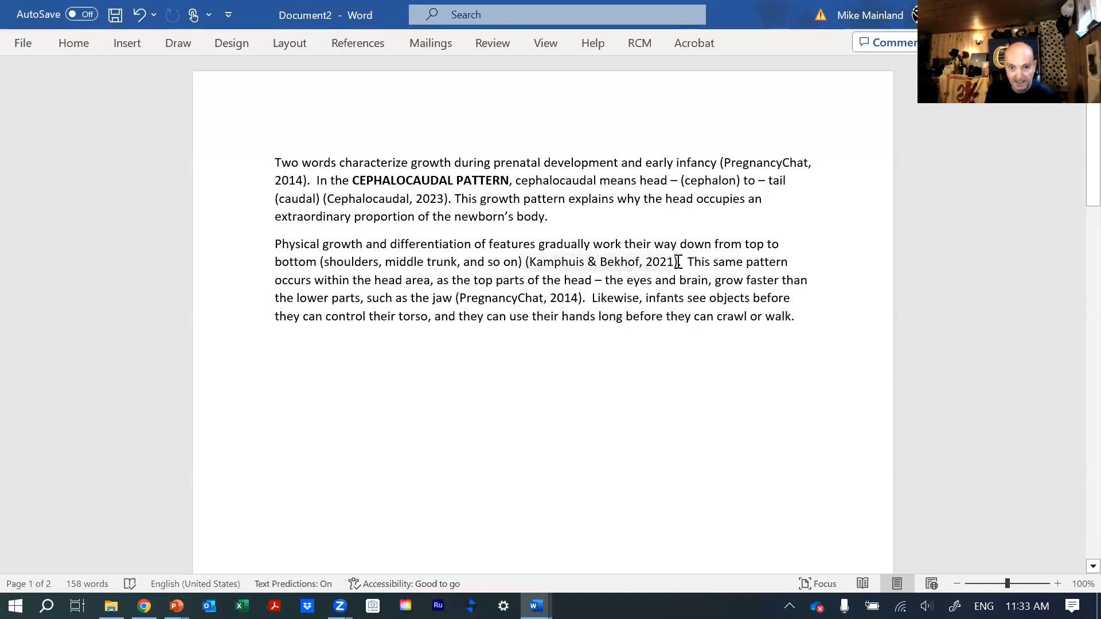
pyautogui.click(358, 43)
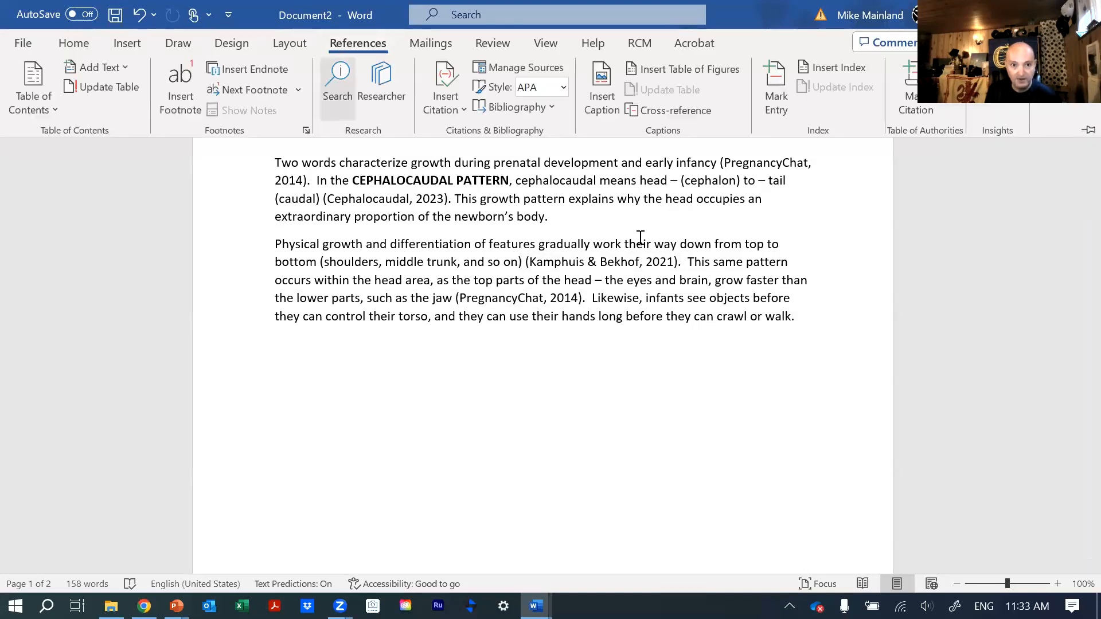
pyautogui.click(415, 467)
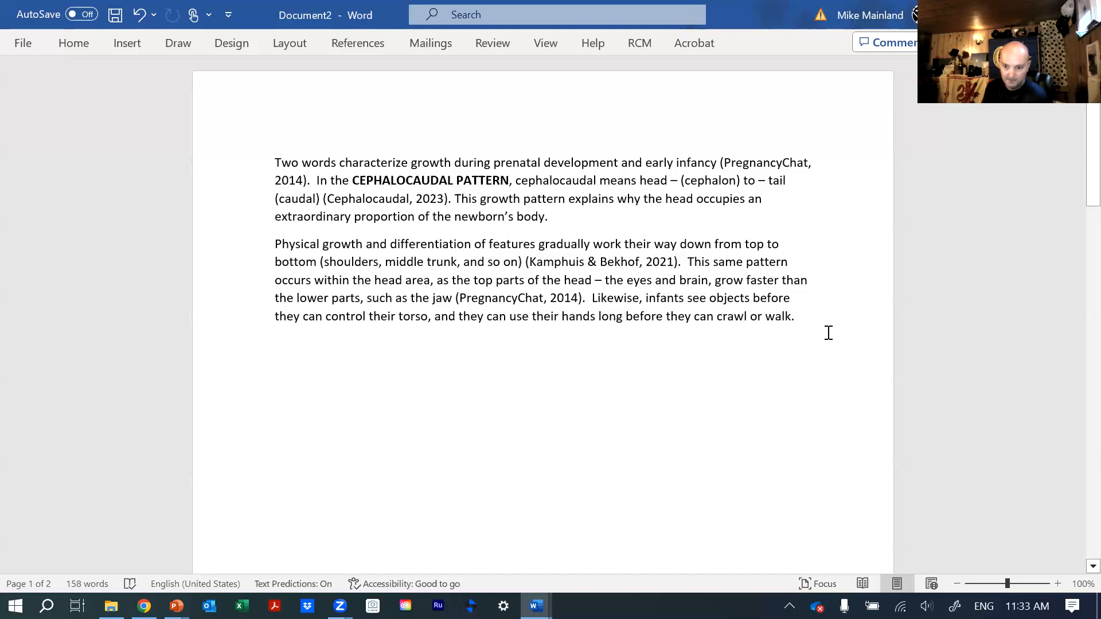
pyautogui.write('A')
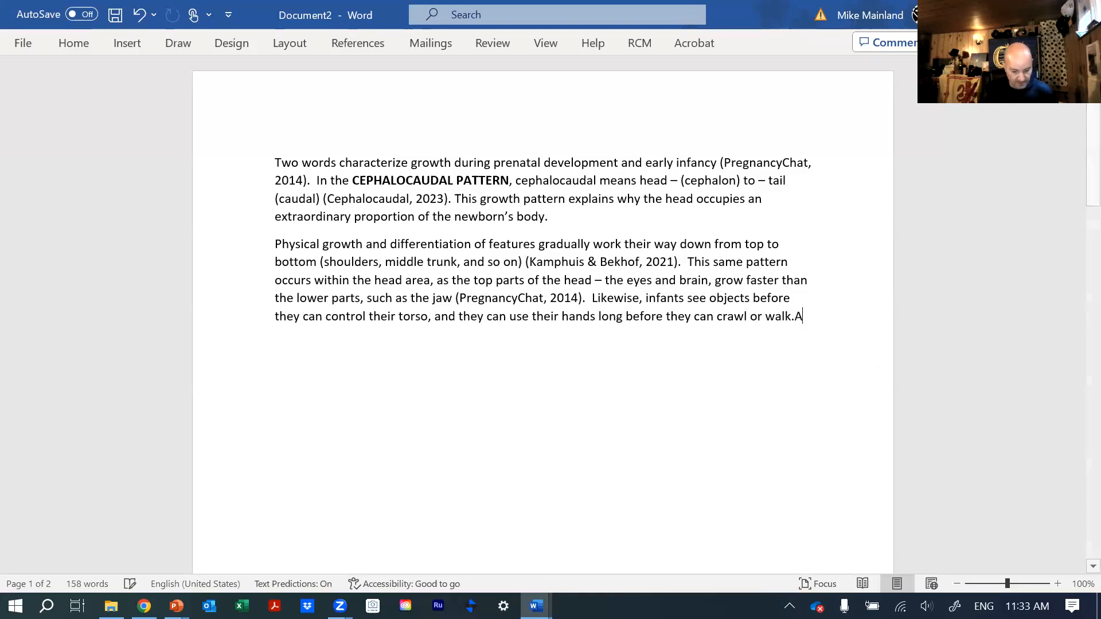
pyautogui.write('n  Another')
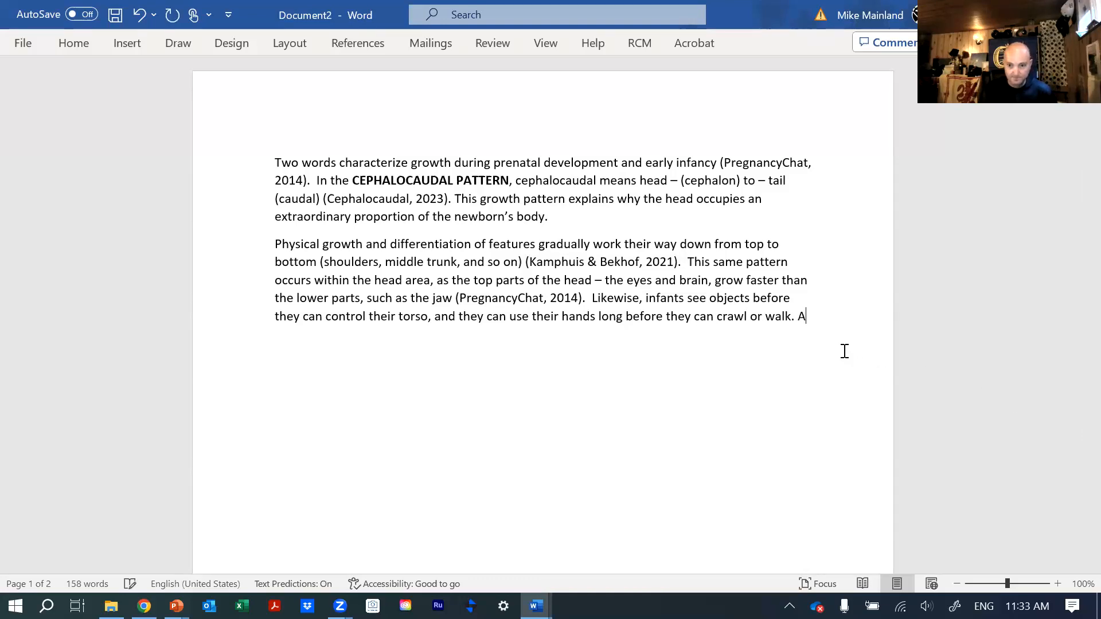
pyautogui.write(' good point in the video is that…')
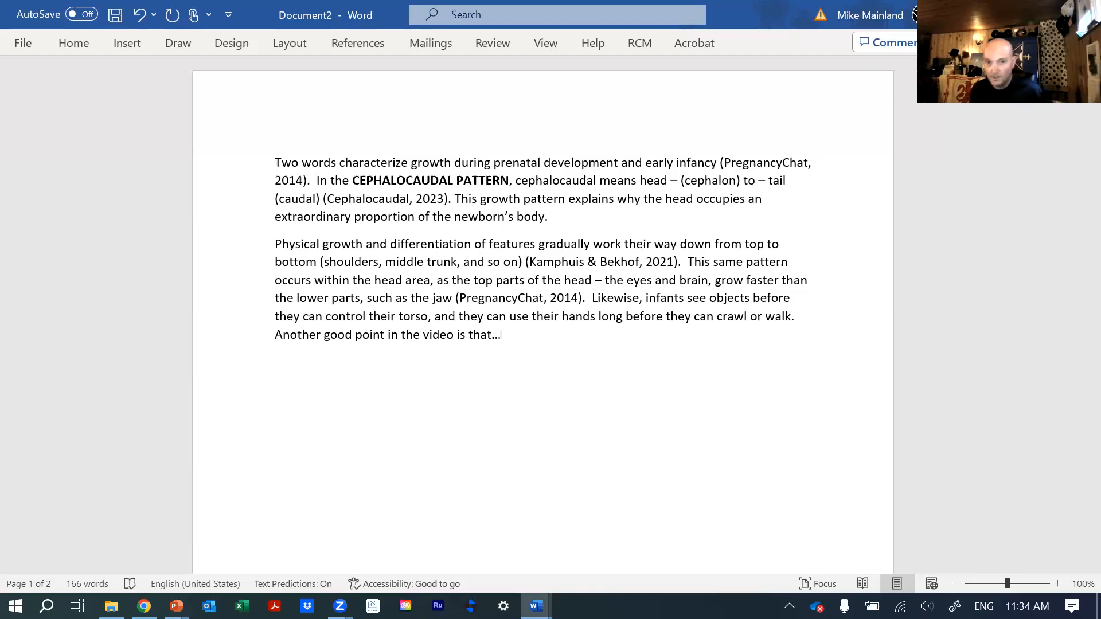
# - Insert the existing PregnancyChat (2014) citation after "Another good point in the video is that…" and end the sentence with a period
pyautogui.click(358, 44)
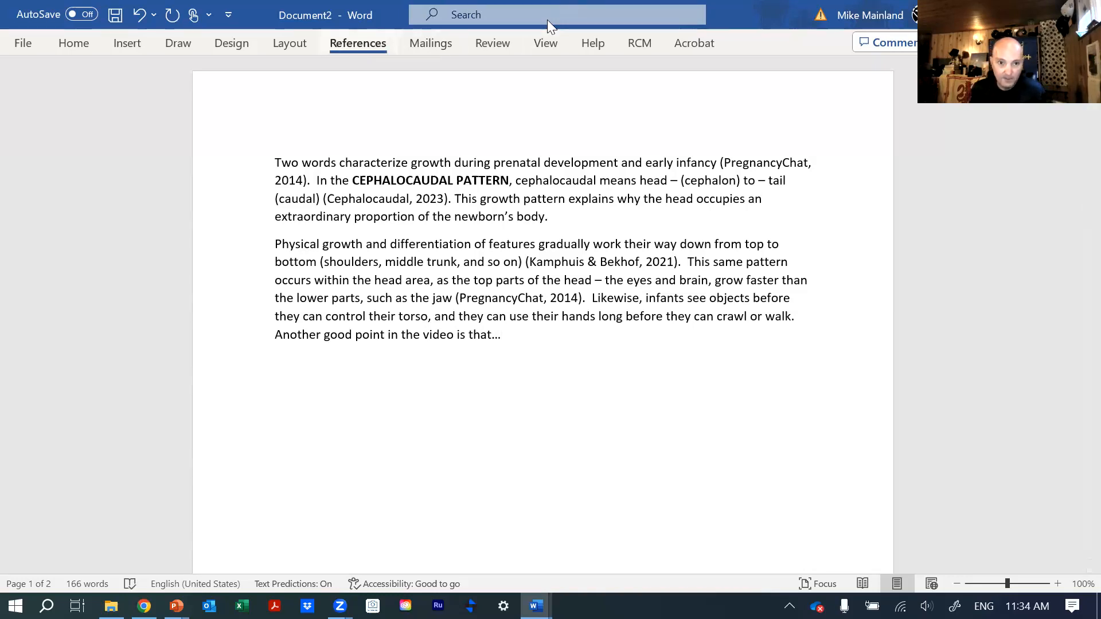
pyautogui.click(445, 91)
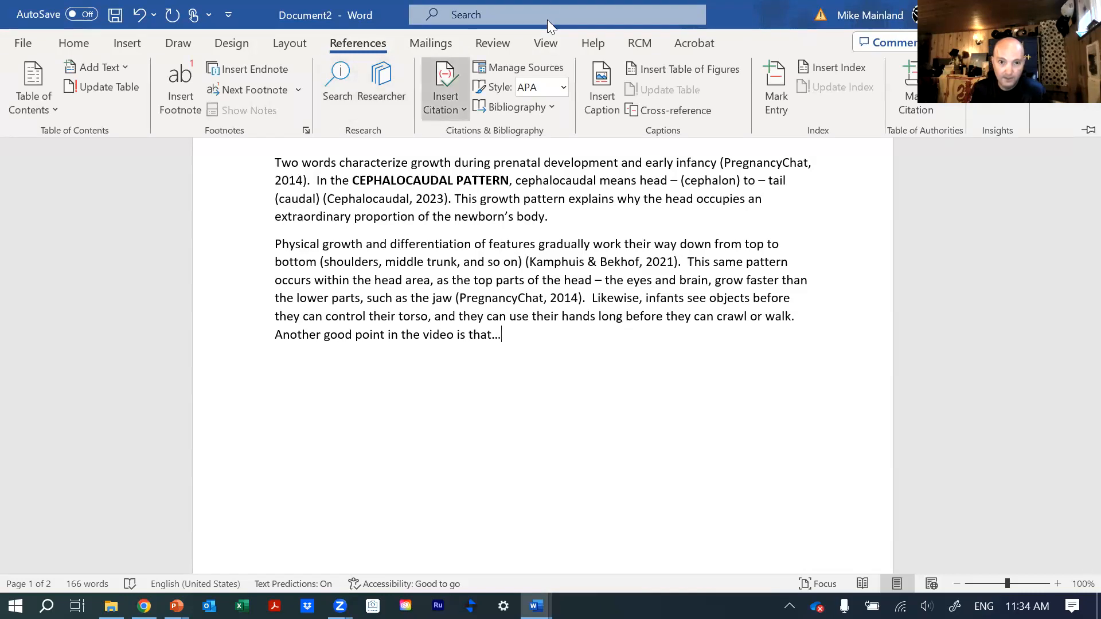
pyautogui.click(465, 246)
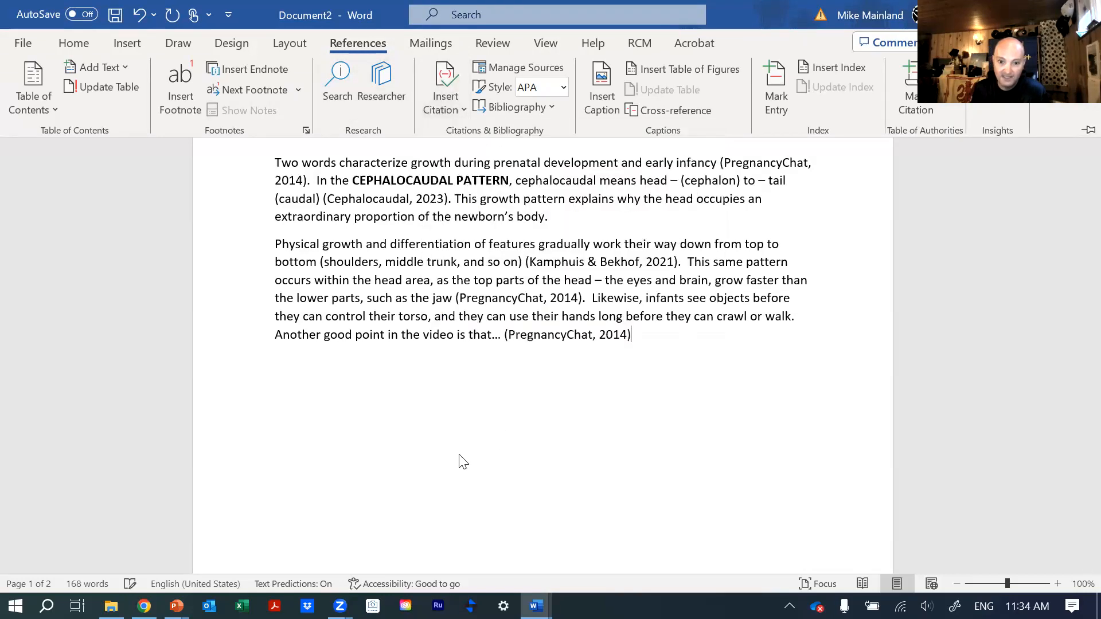
pyautogui.write('.')
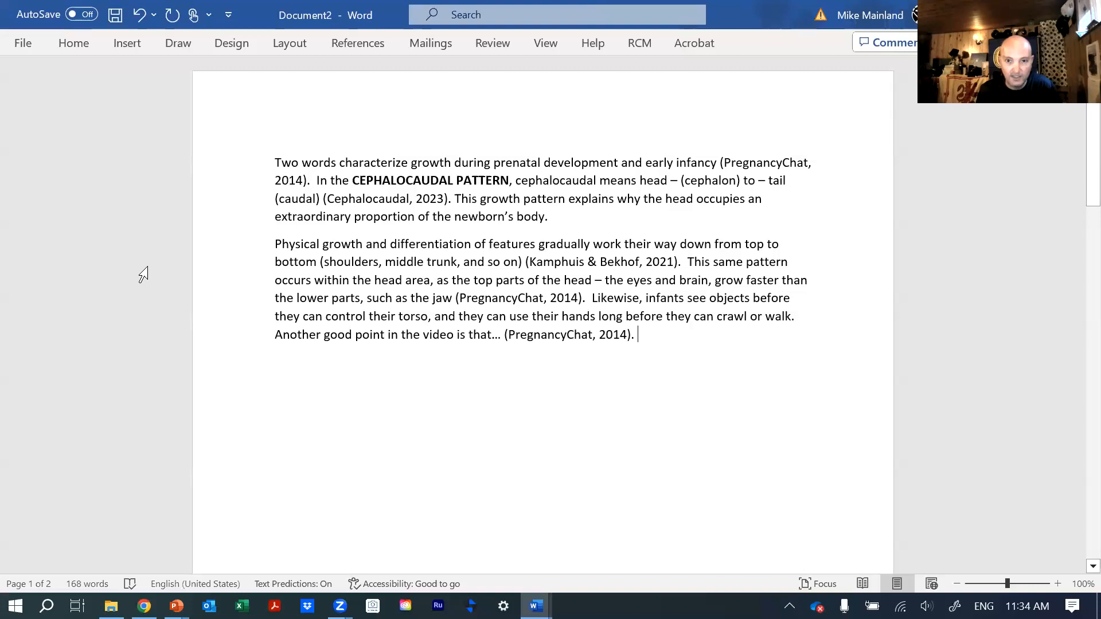
# - Review the document's master and current source lists in the Source Manager, then close it
pyautogui.click(358, 43)
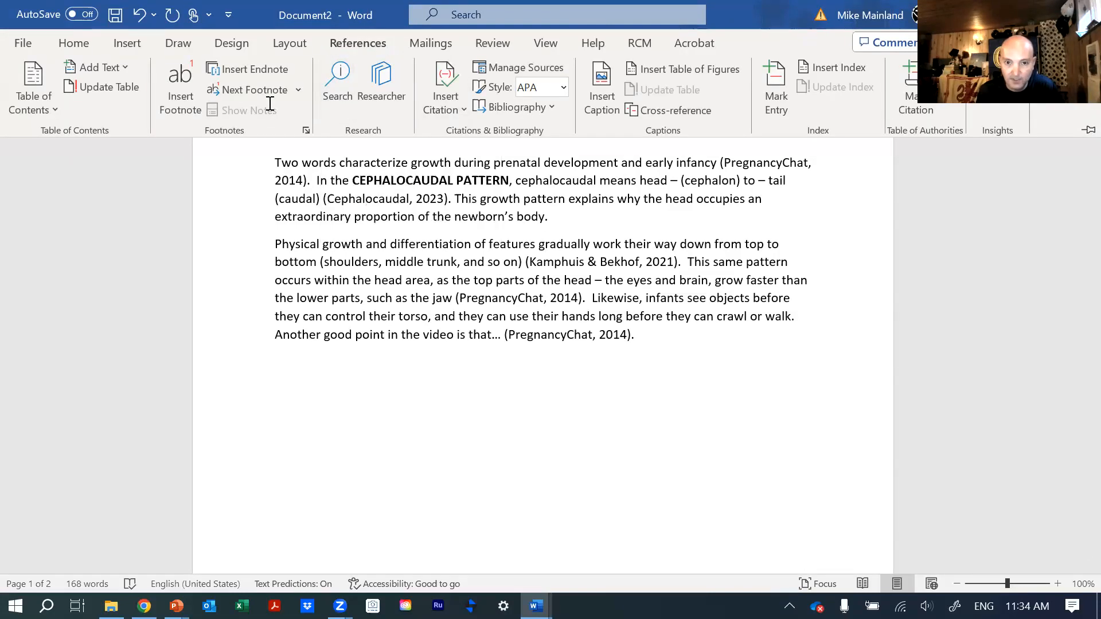
pyautogui.click(639, 335)
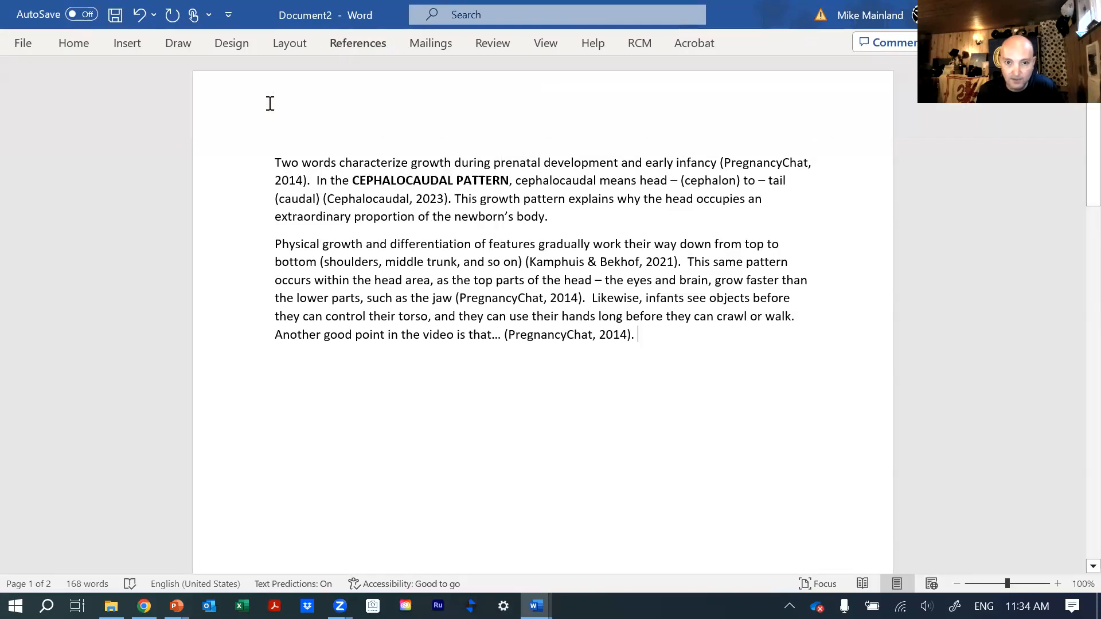
pyautogui.click(351, 46)
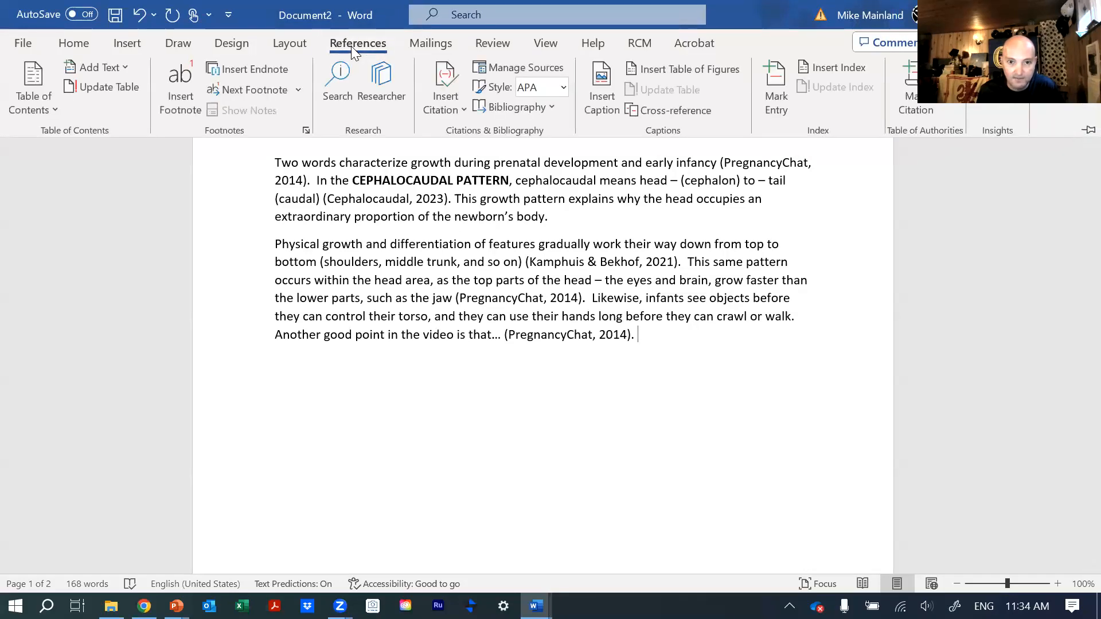
pyautogui.click(507, 69)
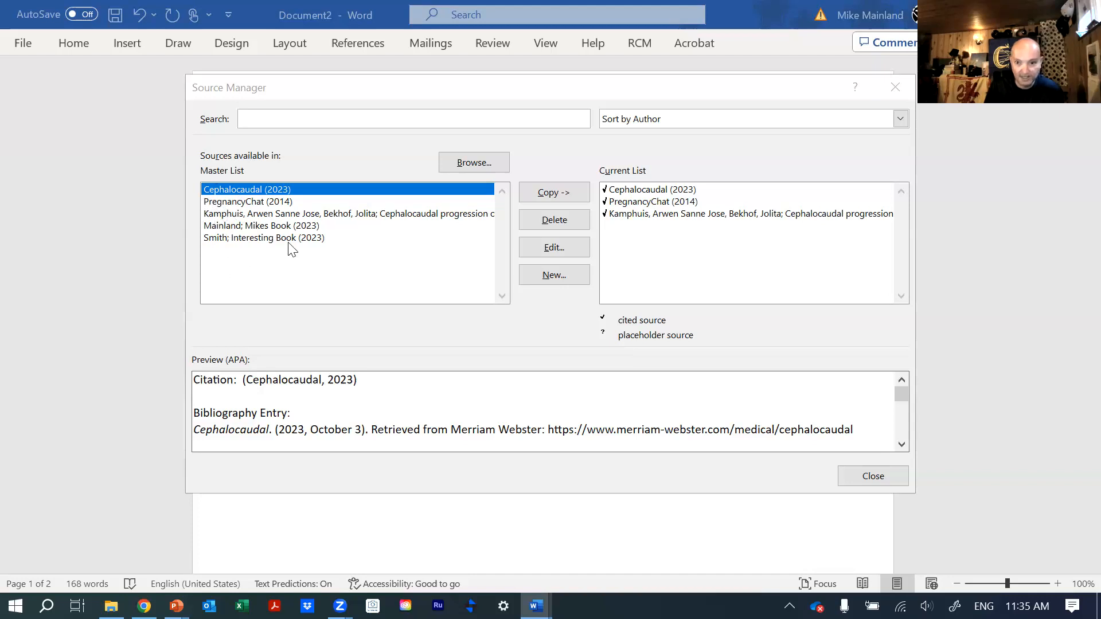
pyautogui.click(894, 97)
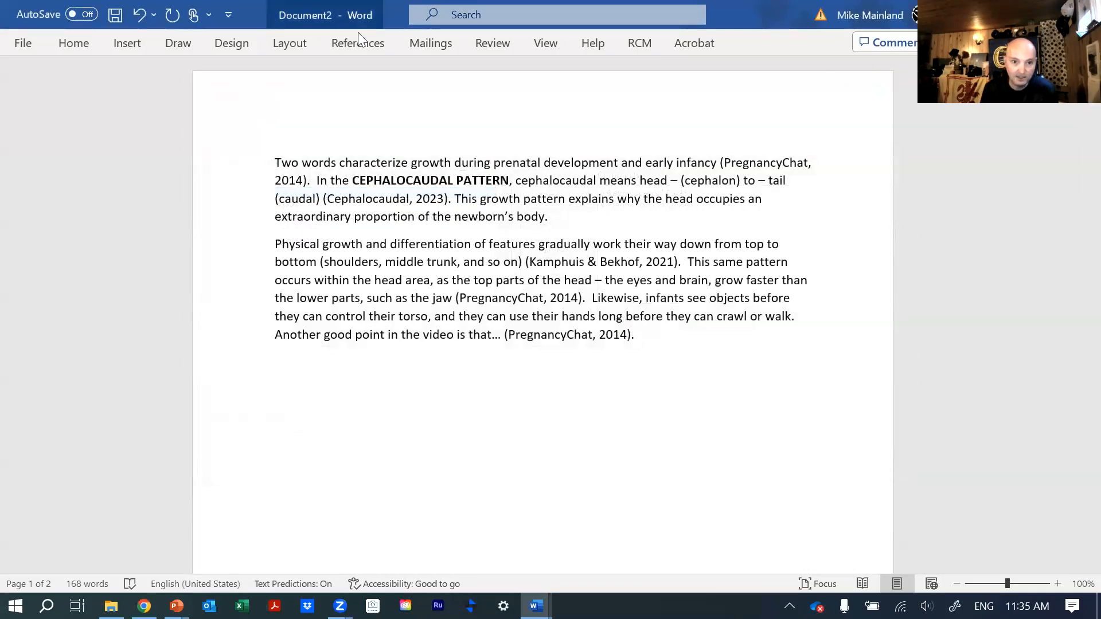
# - Insert another PregnancyChat (2014) citation at the end of the second paragraph, after the existing one
pyautogui.click(360, 44)
pyautogui.click(449, 95)
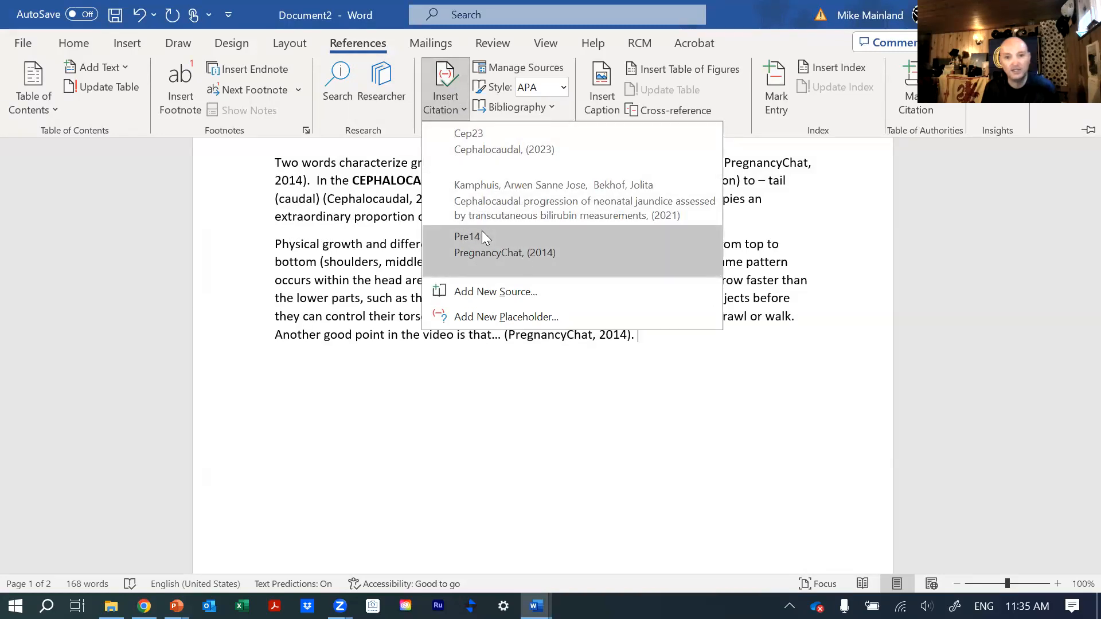
pyautogui.click(488, 266)
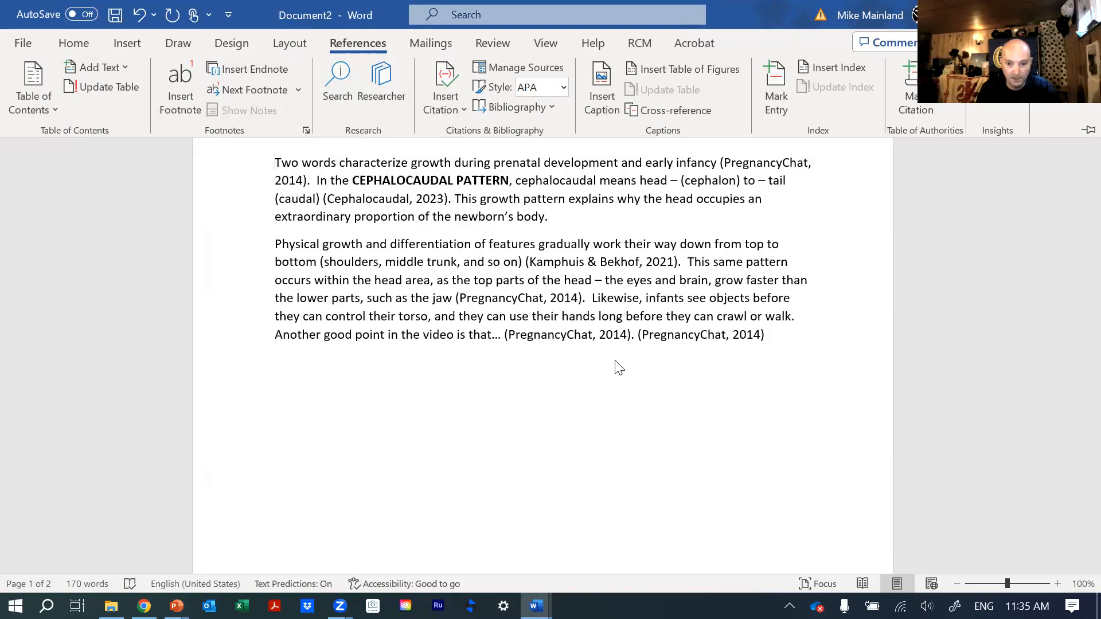
pyautogui.hotkey('ctrl', 'F1')
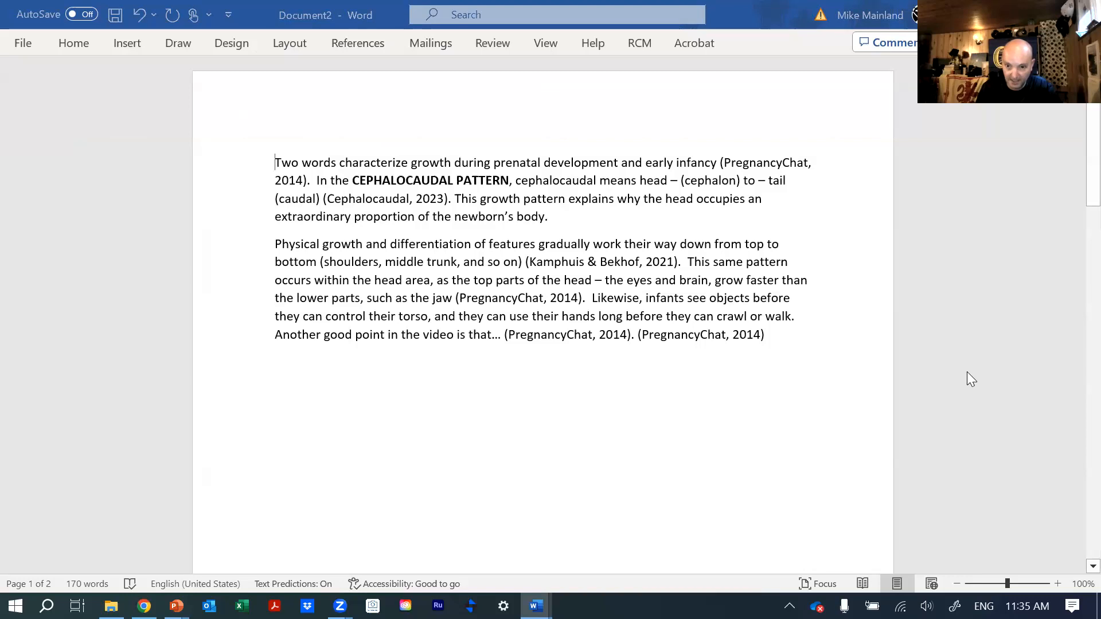